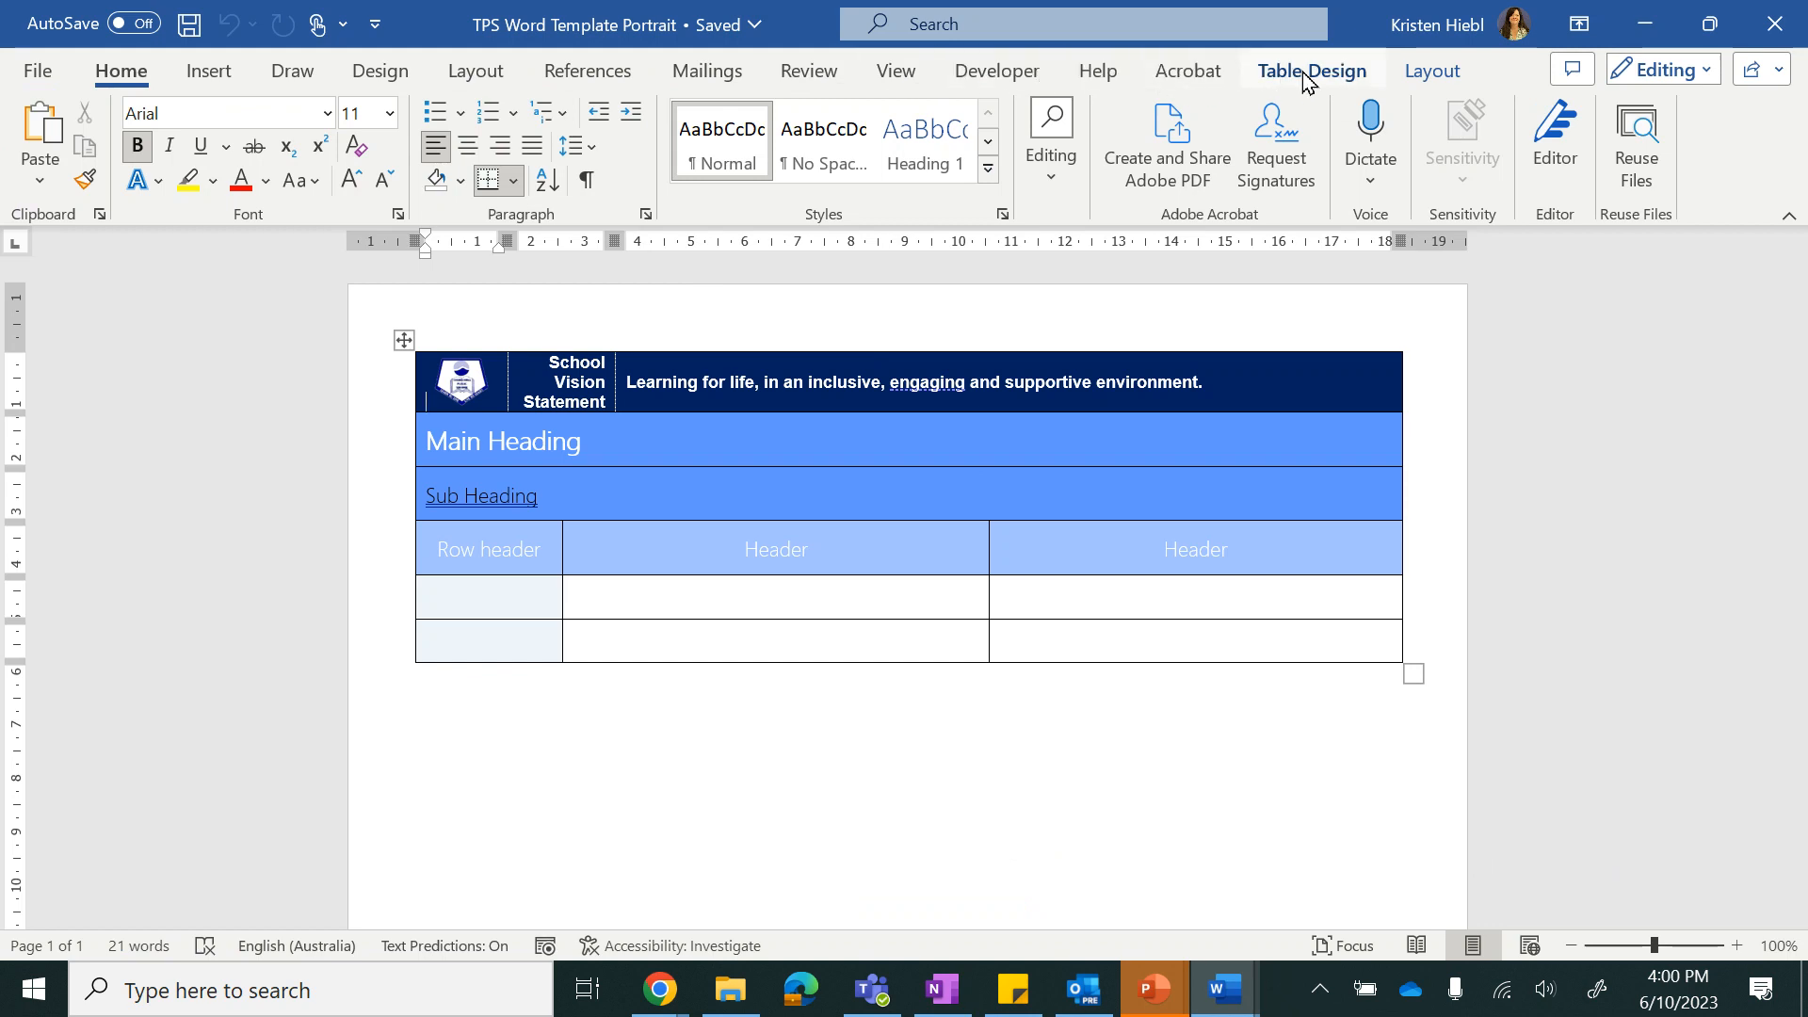
# - Switch from the Word template to OneNote and insert a table of five columns and two rows under the page title
pyautogui.click(1432, 74)
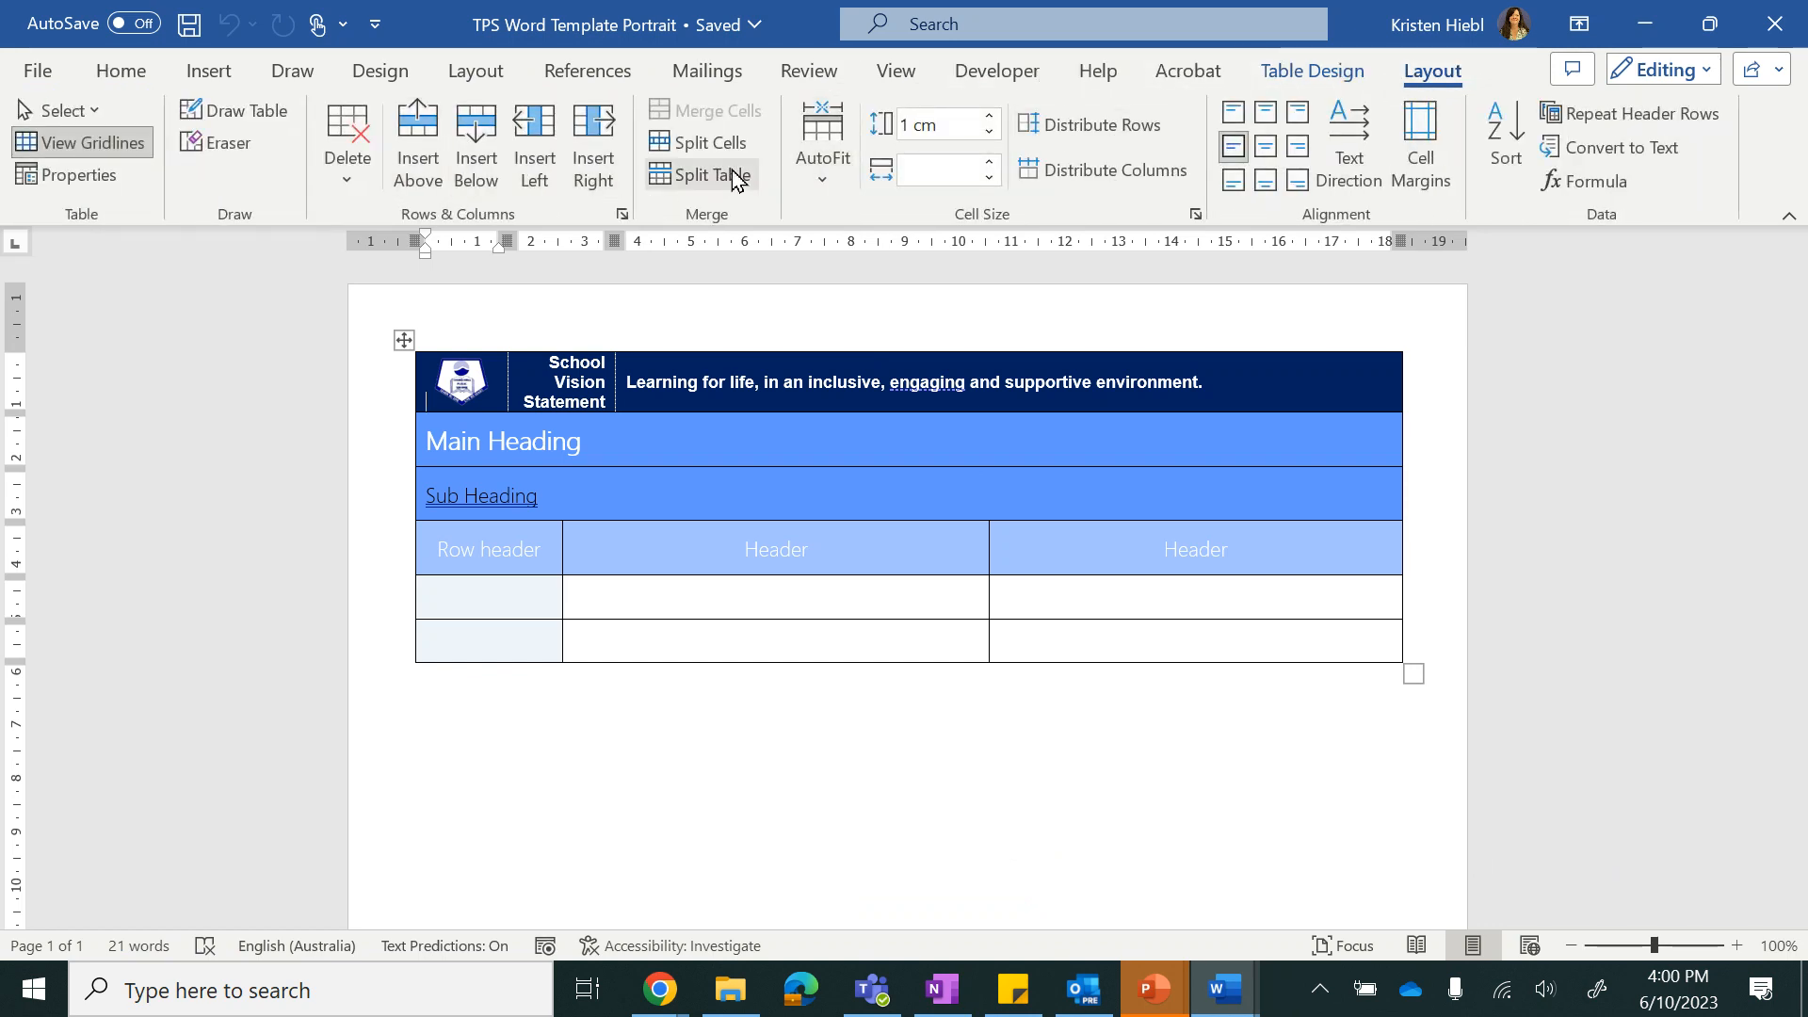
pyautogui.click(1647, 26)
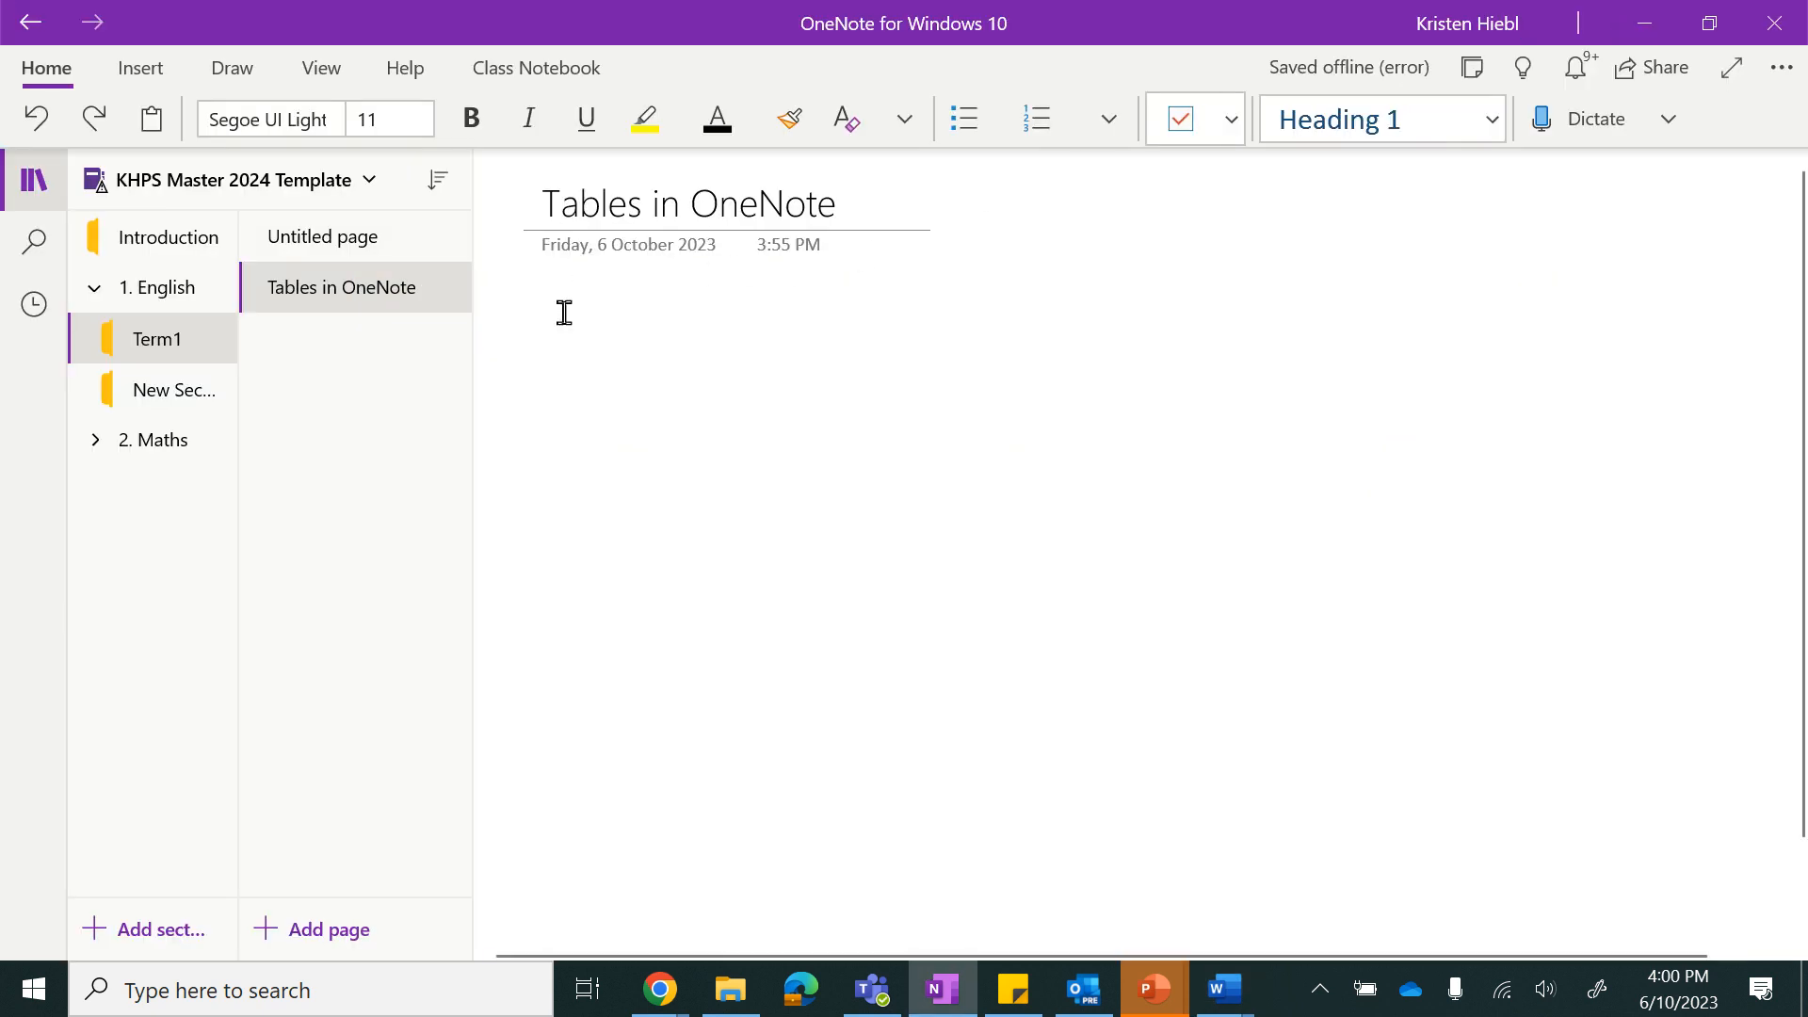
pyautogui.click(140, 71)
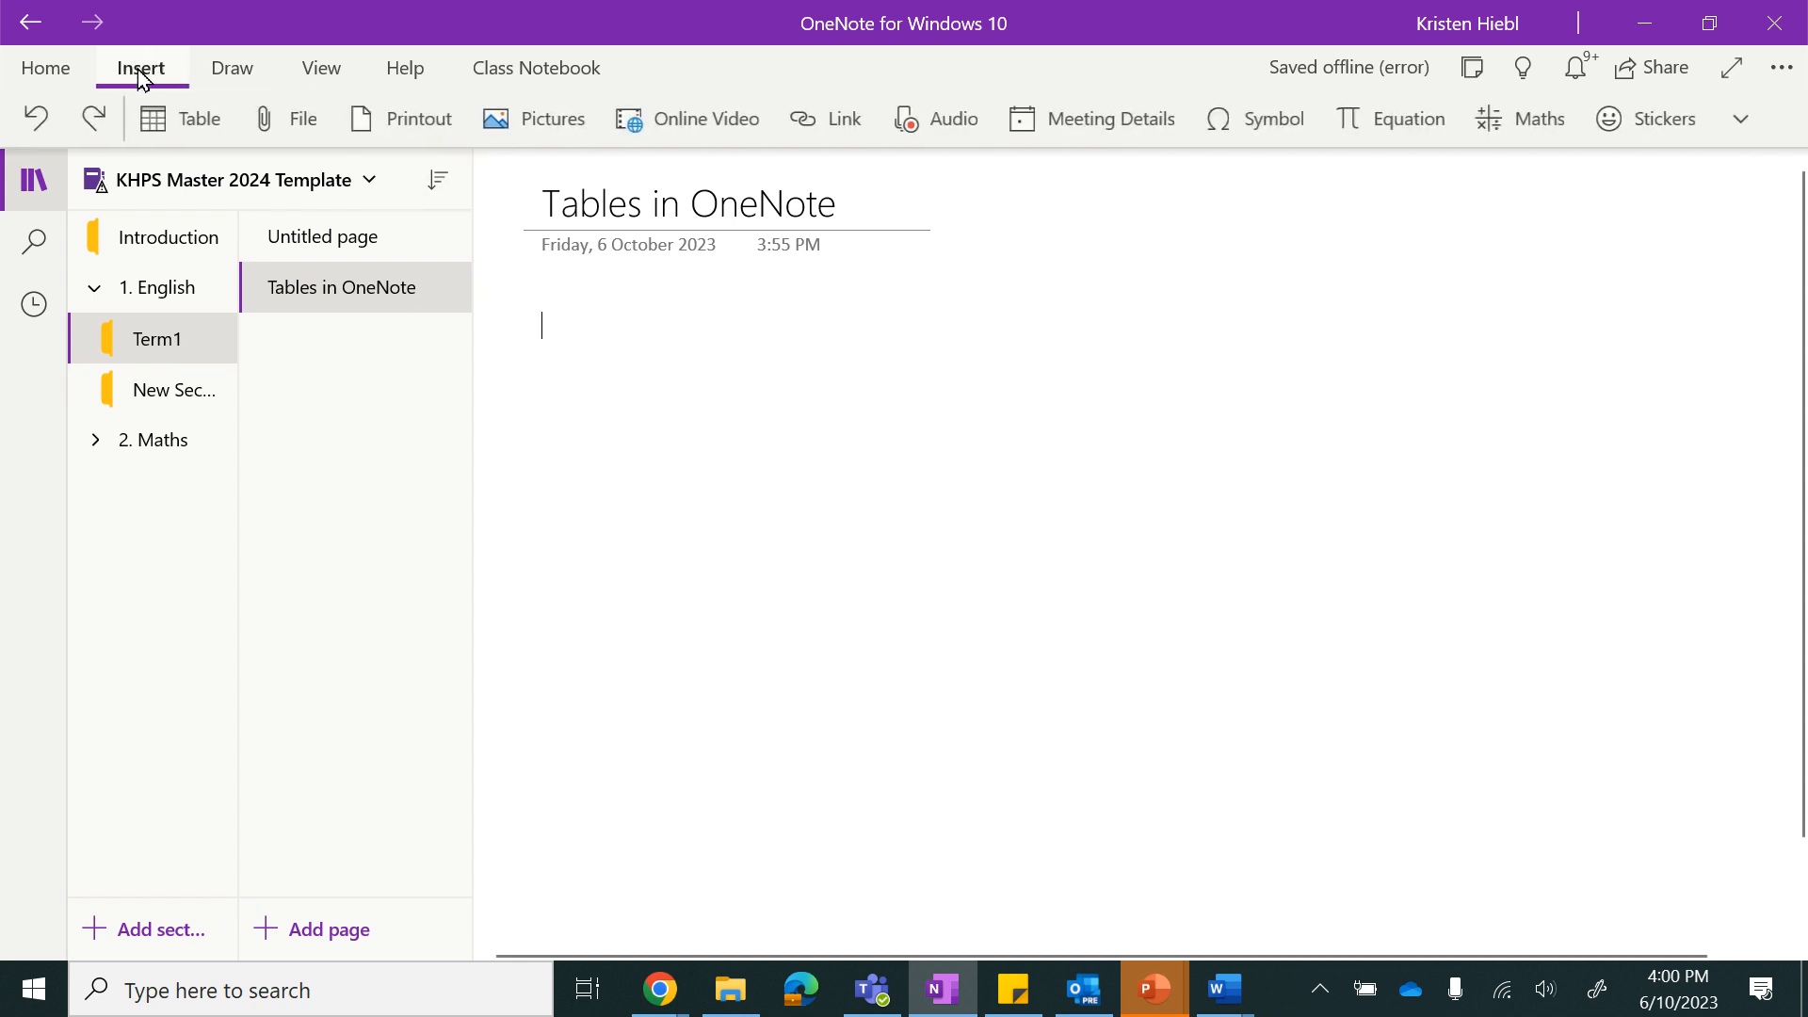
pyautogui.click(188, 118)
pyautogui.click(273, 303)
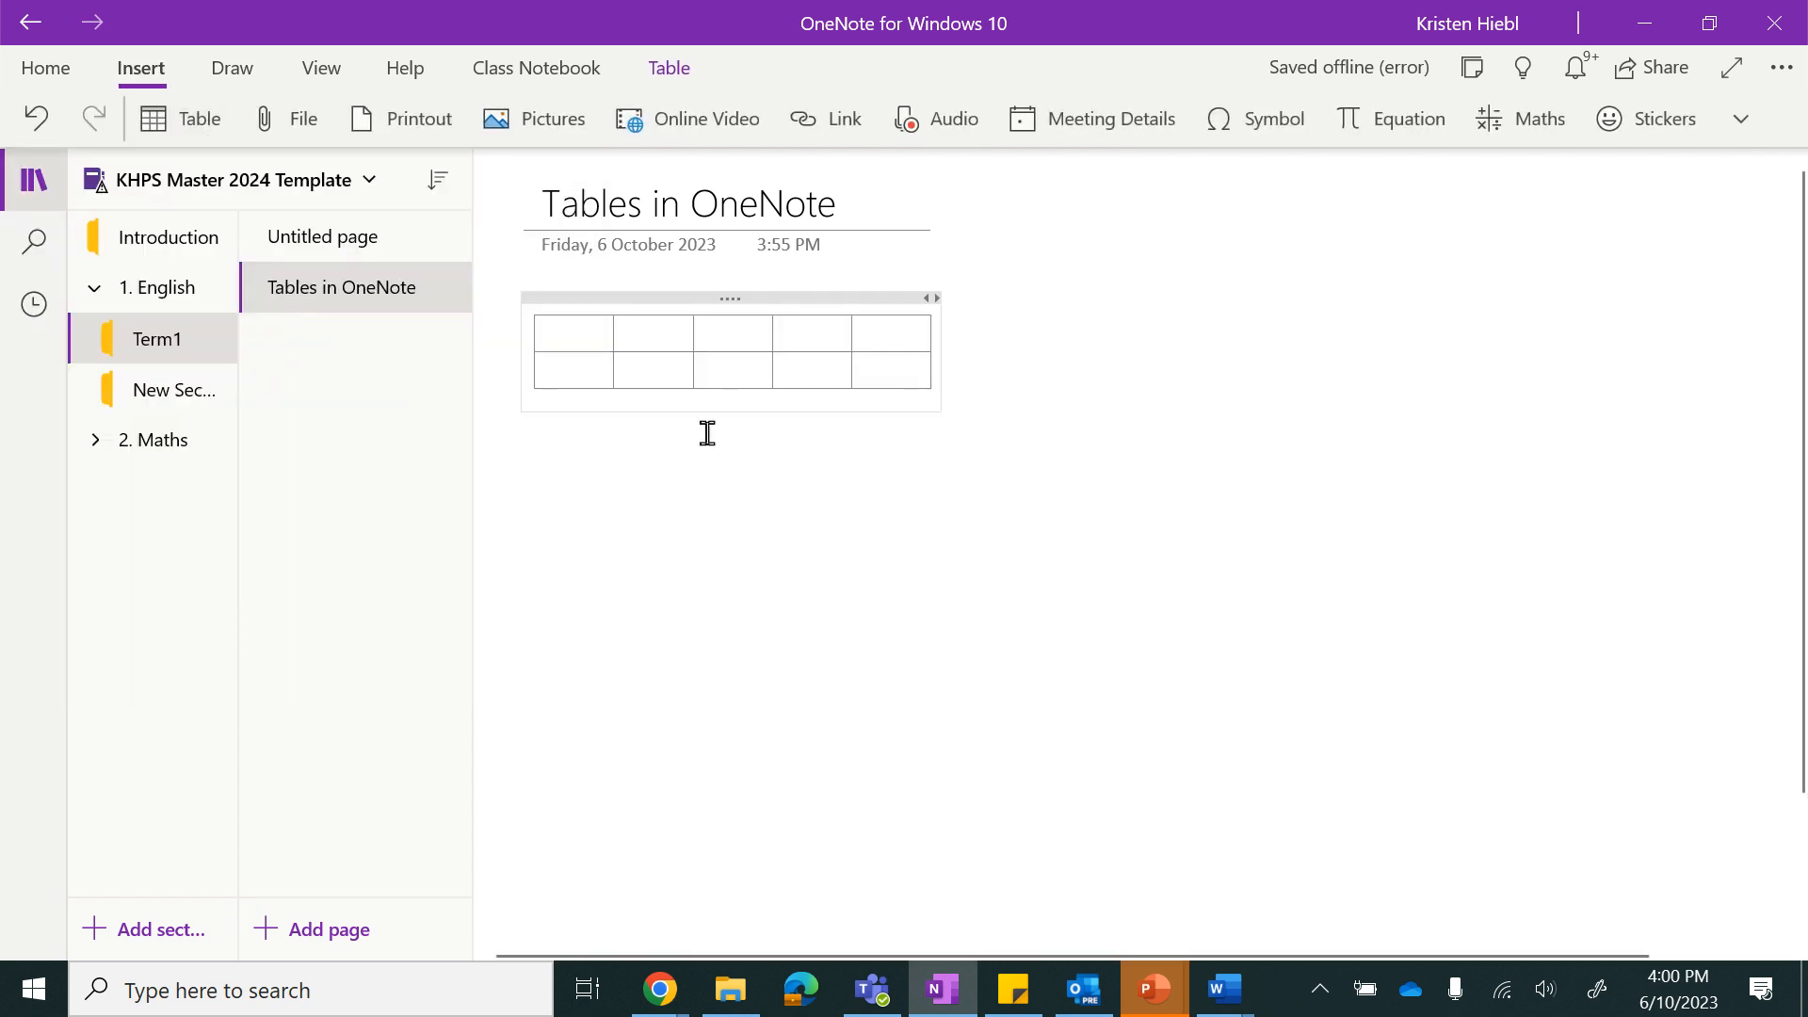
# - Show the largest grid lines on the page as an alignment guide
pyautogui.click(320, 71)
pyautogui.click(852, 120)
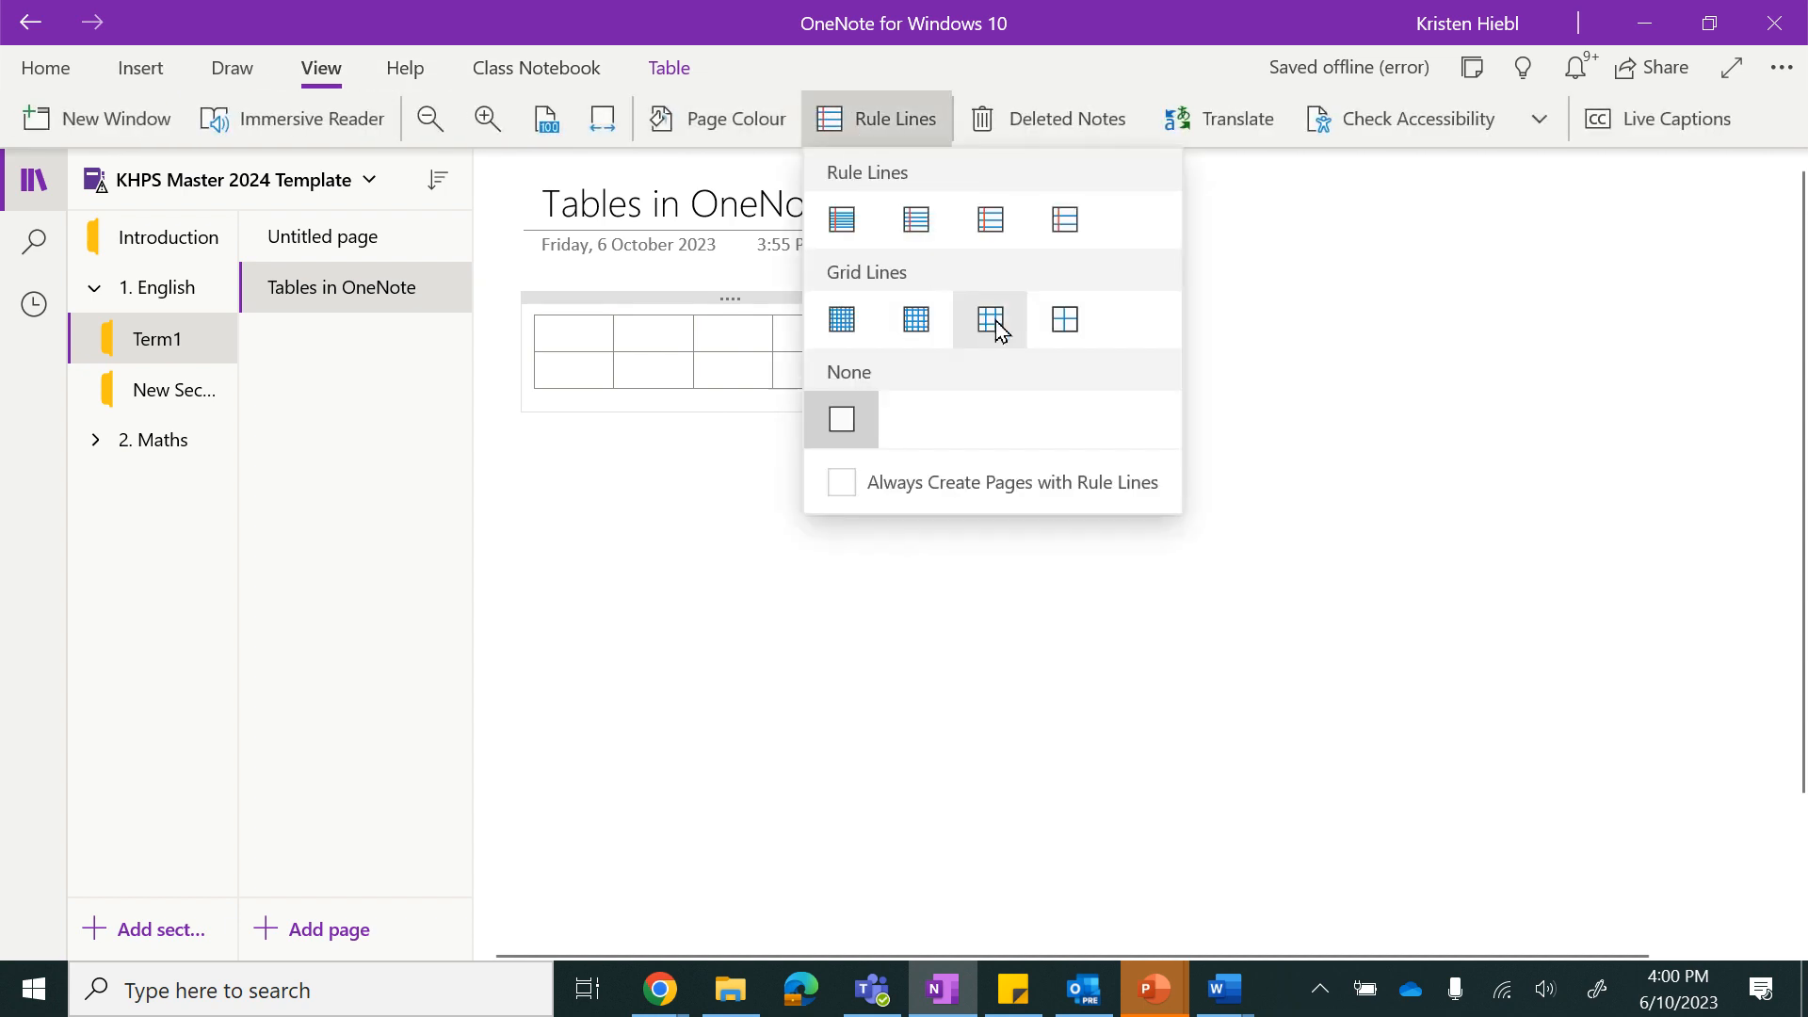
pyautogui.click(1056, 324)
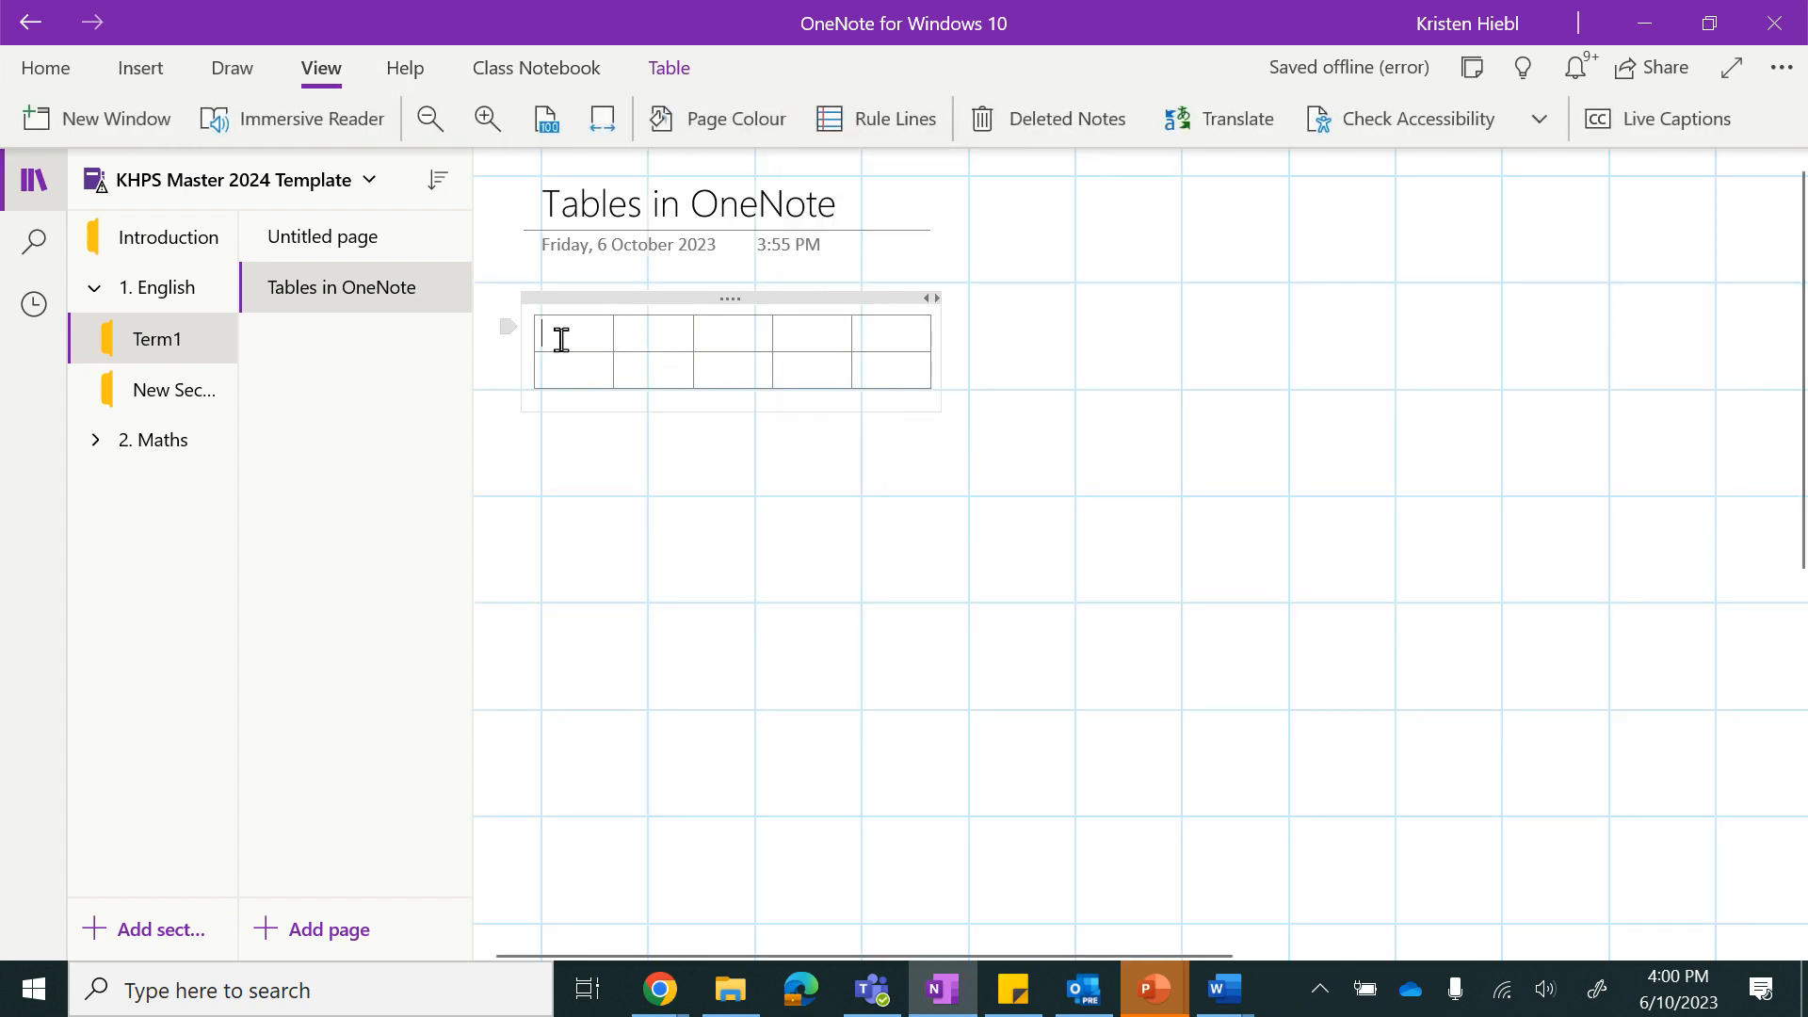
# - Widen the table's columns to line up with the page grid, with a narrow first column and four wider equal ones
pyautogui.click(564, 300)
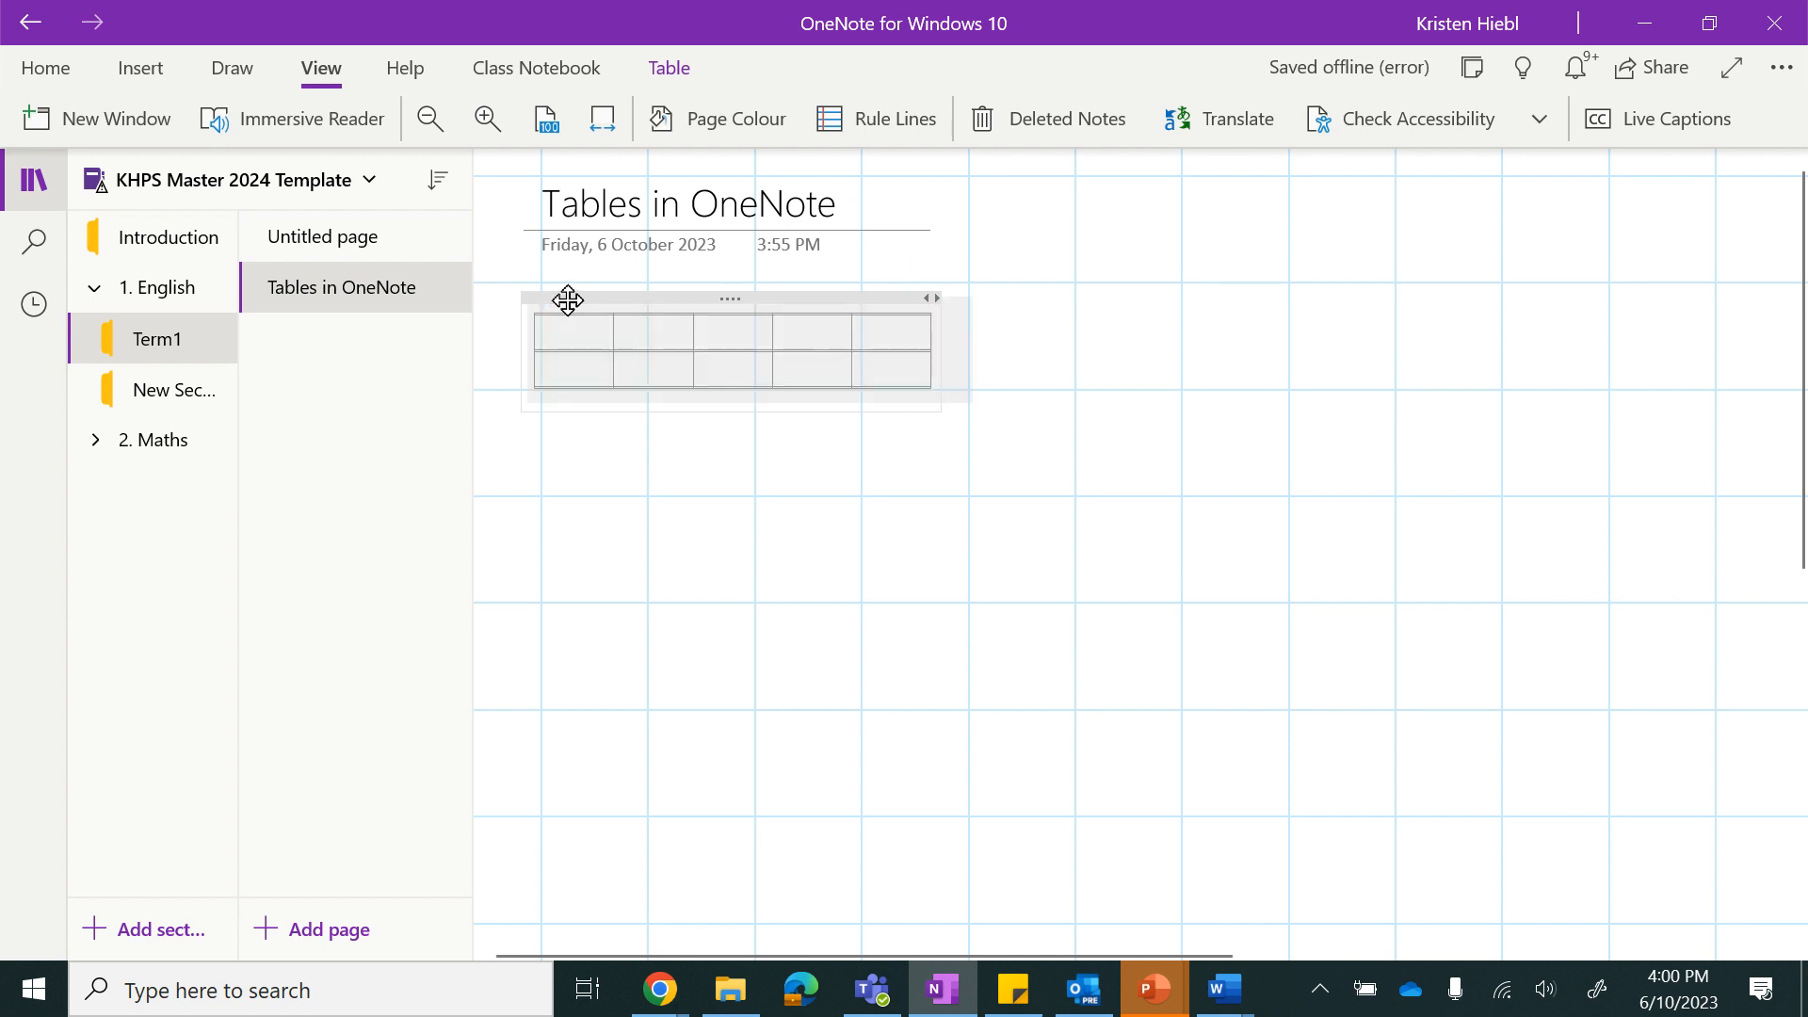
pyautogui.click(568, 299)
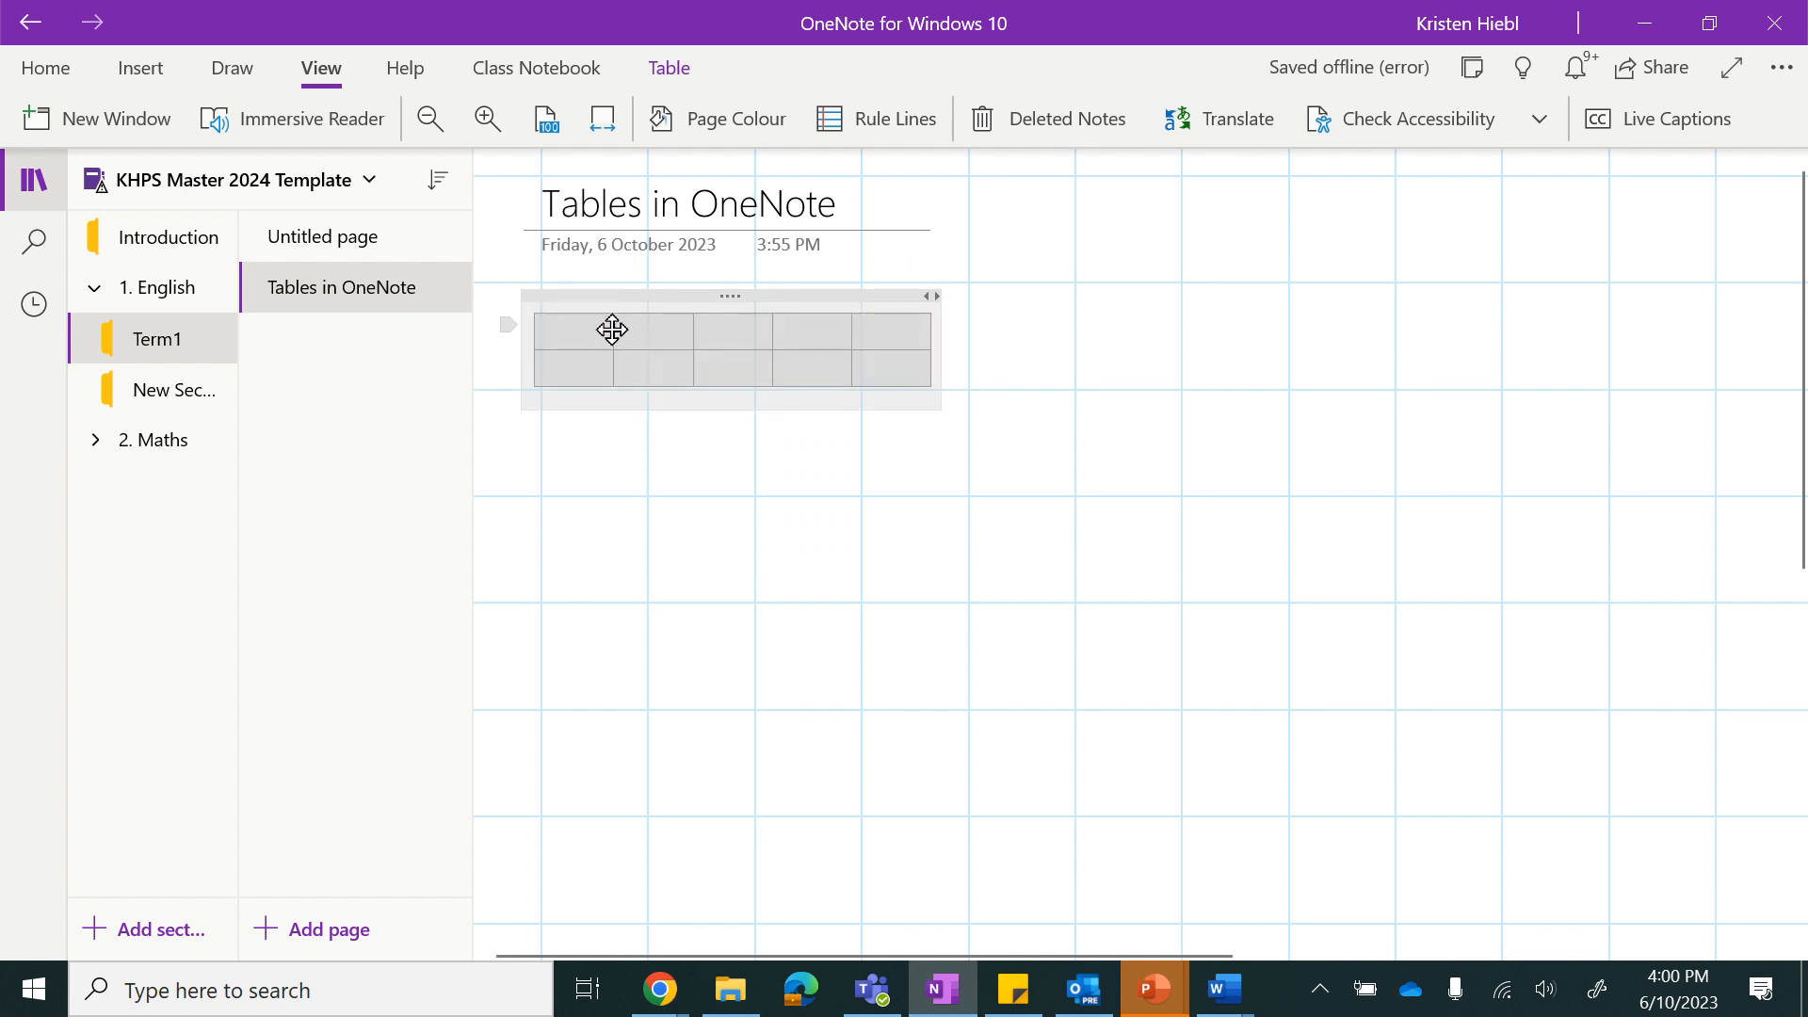
pyautogui.moveTo(612, 331)
pyautogui.mouseDown()
pyautogui.moveTo(1502, 334)
pyautogui.moveTo(605, 335)
pyautogui.mouseUp()
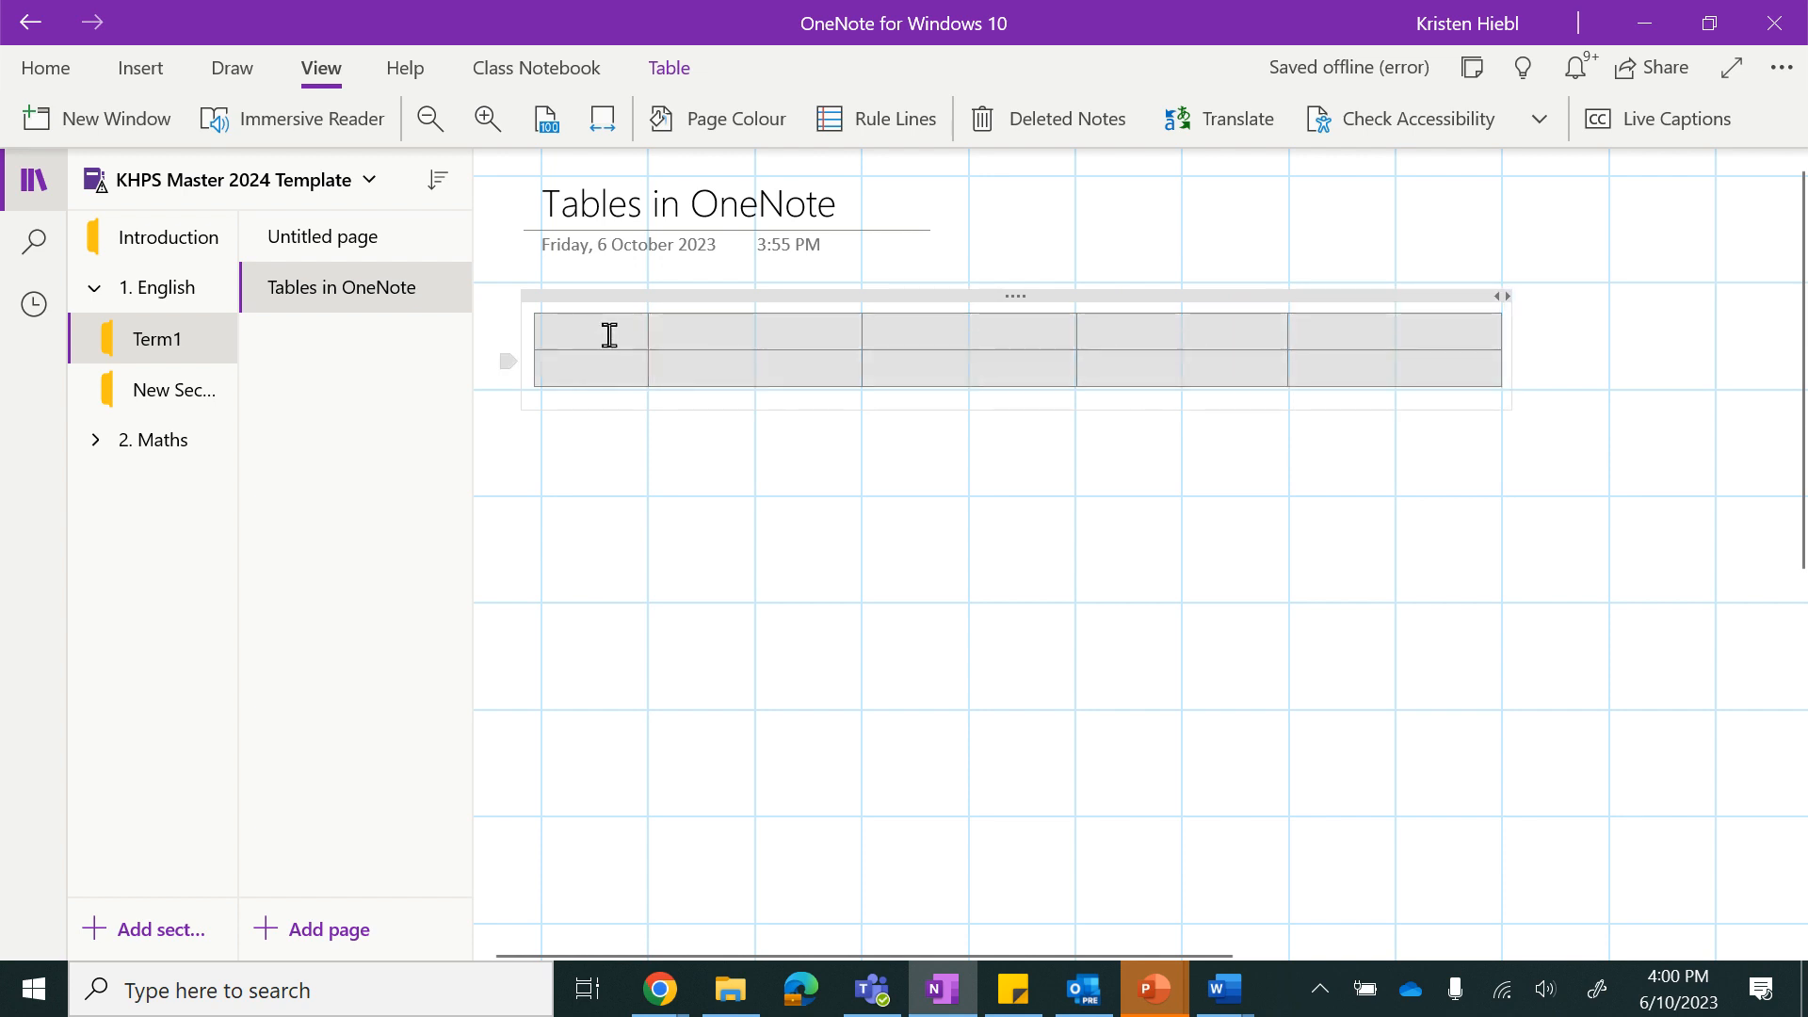
# - Remove the grid lines from the page background
pyautogui.click(672, 70)
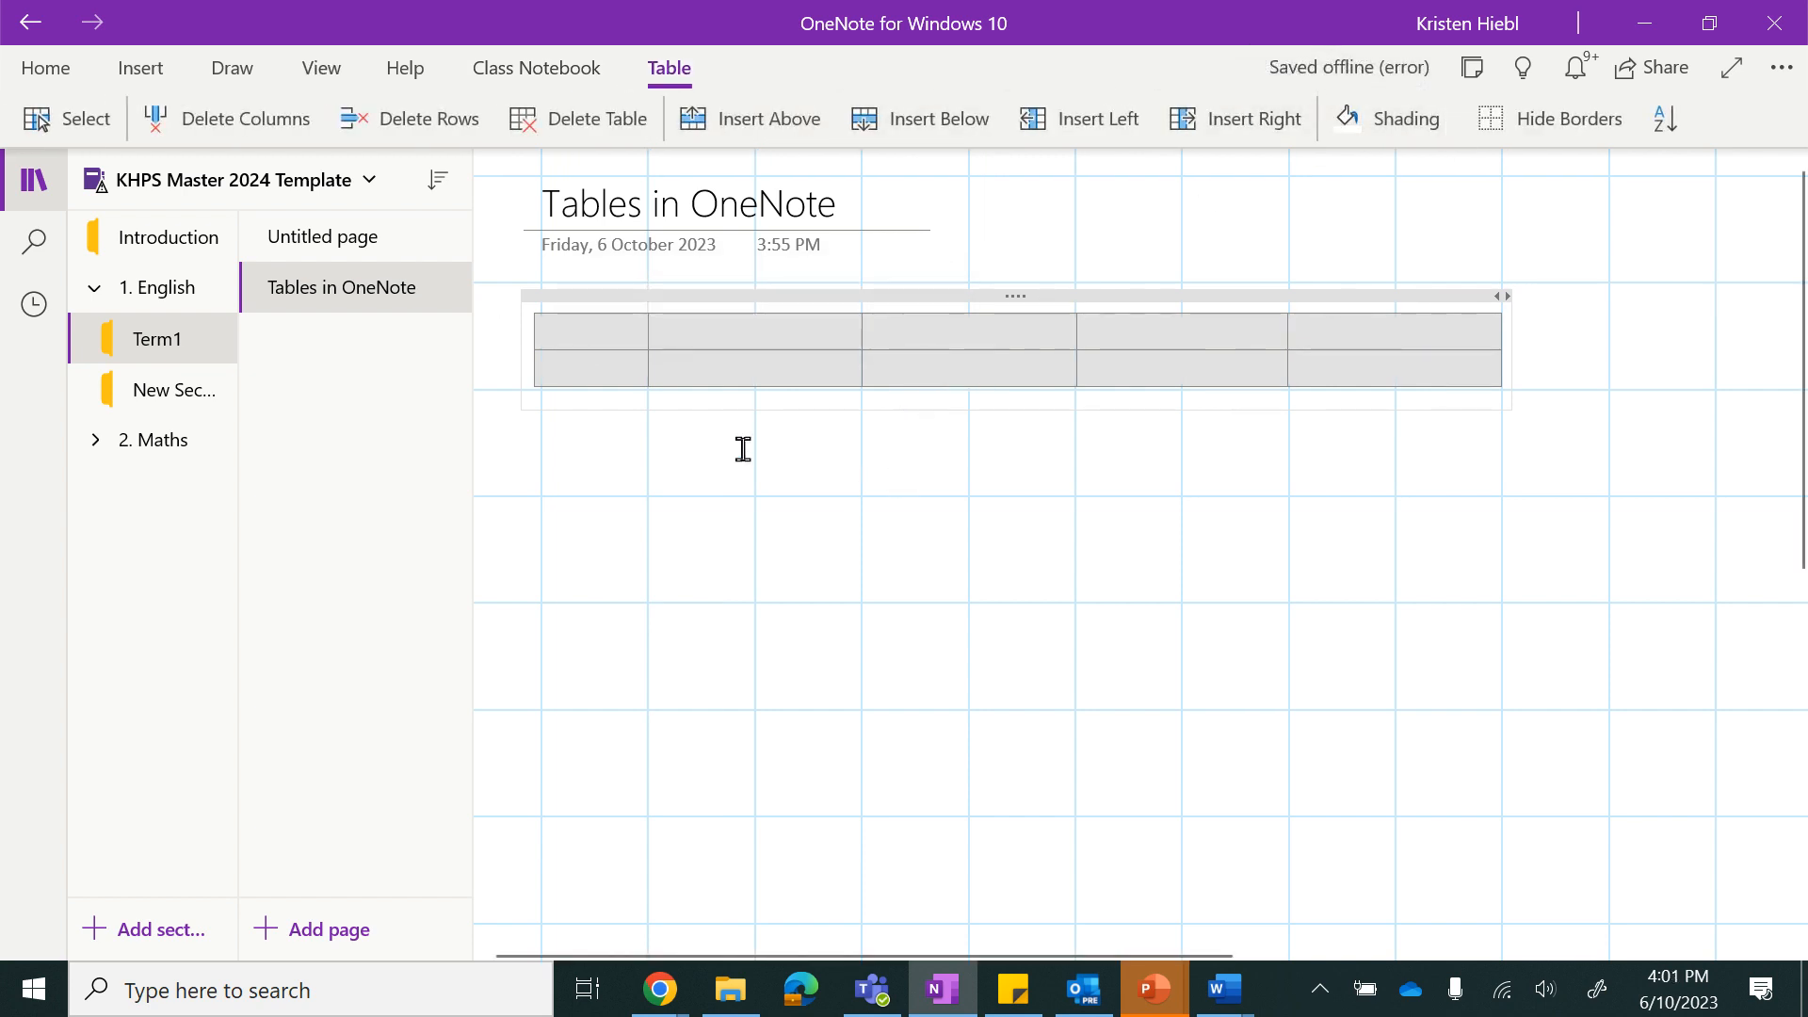
pyautogui.click(318, 72)
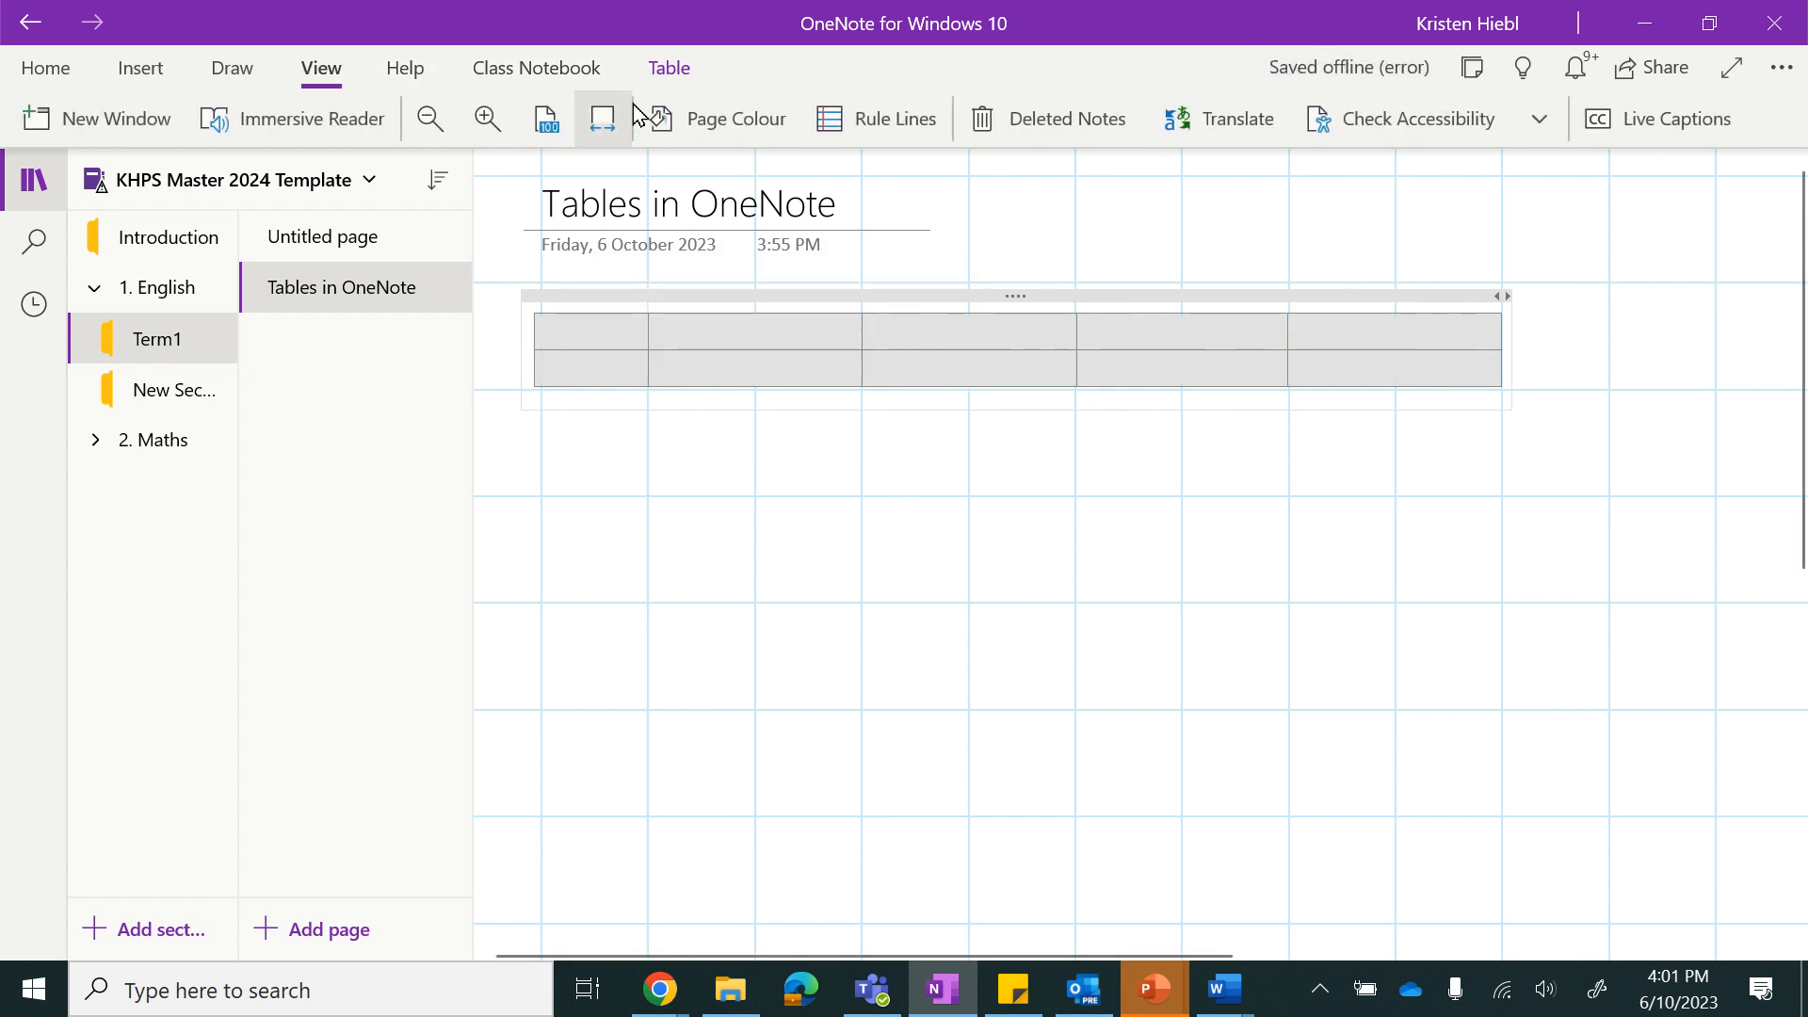
pyautogui.click(876, 118)
pyautogui.click(848, 420)
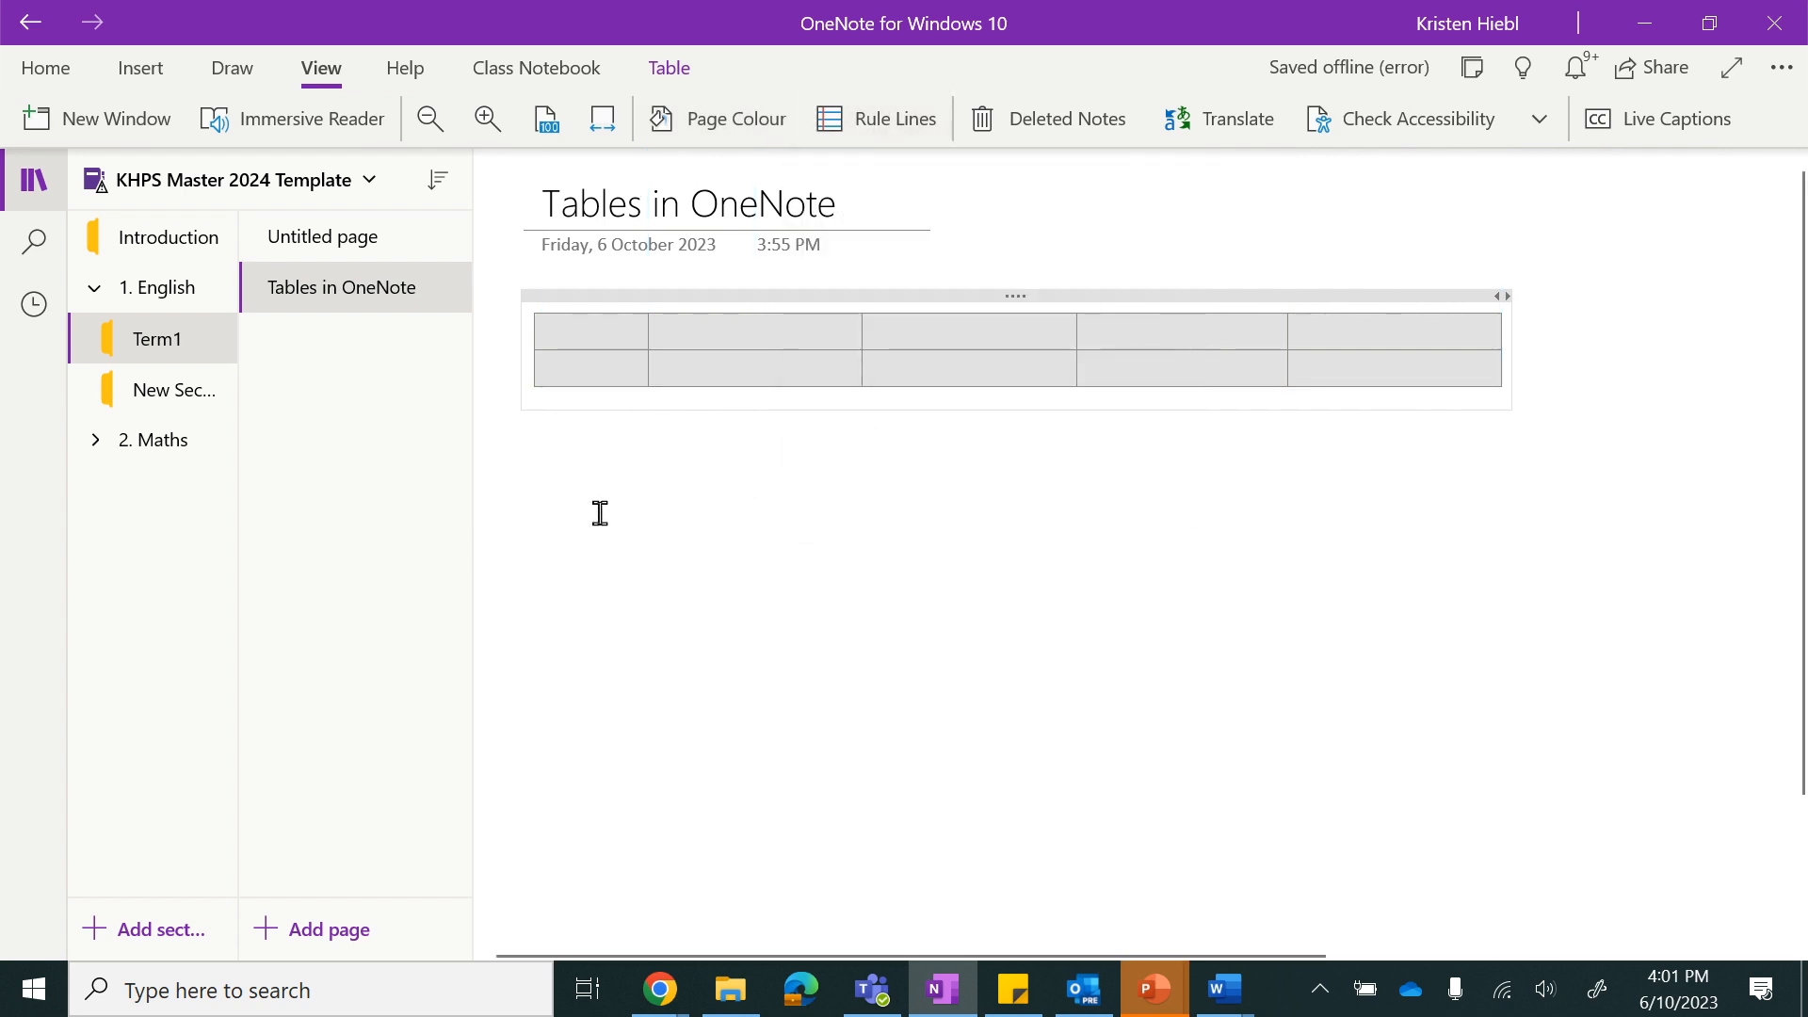
pyautogui.click(775, 503)
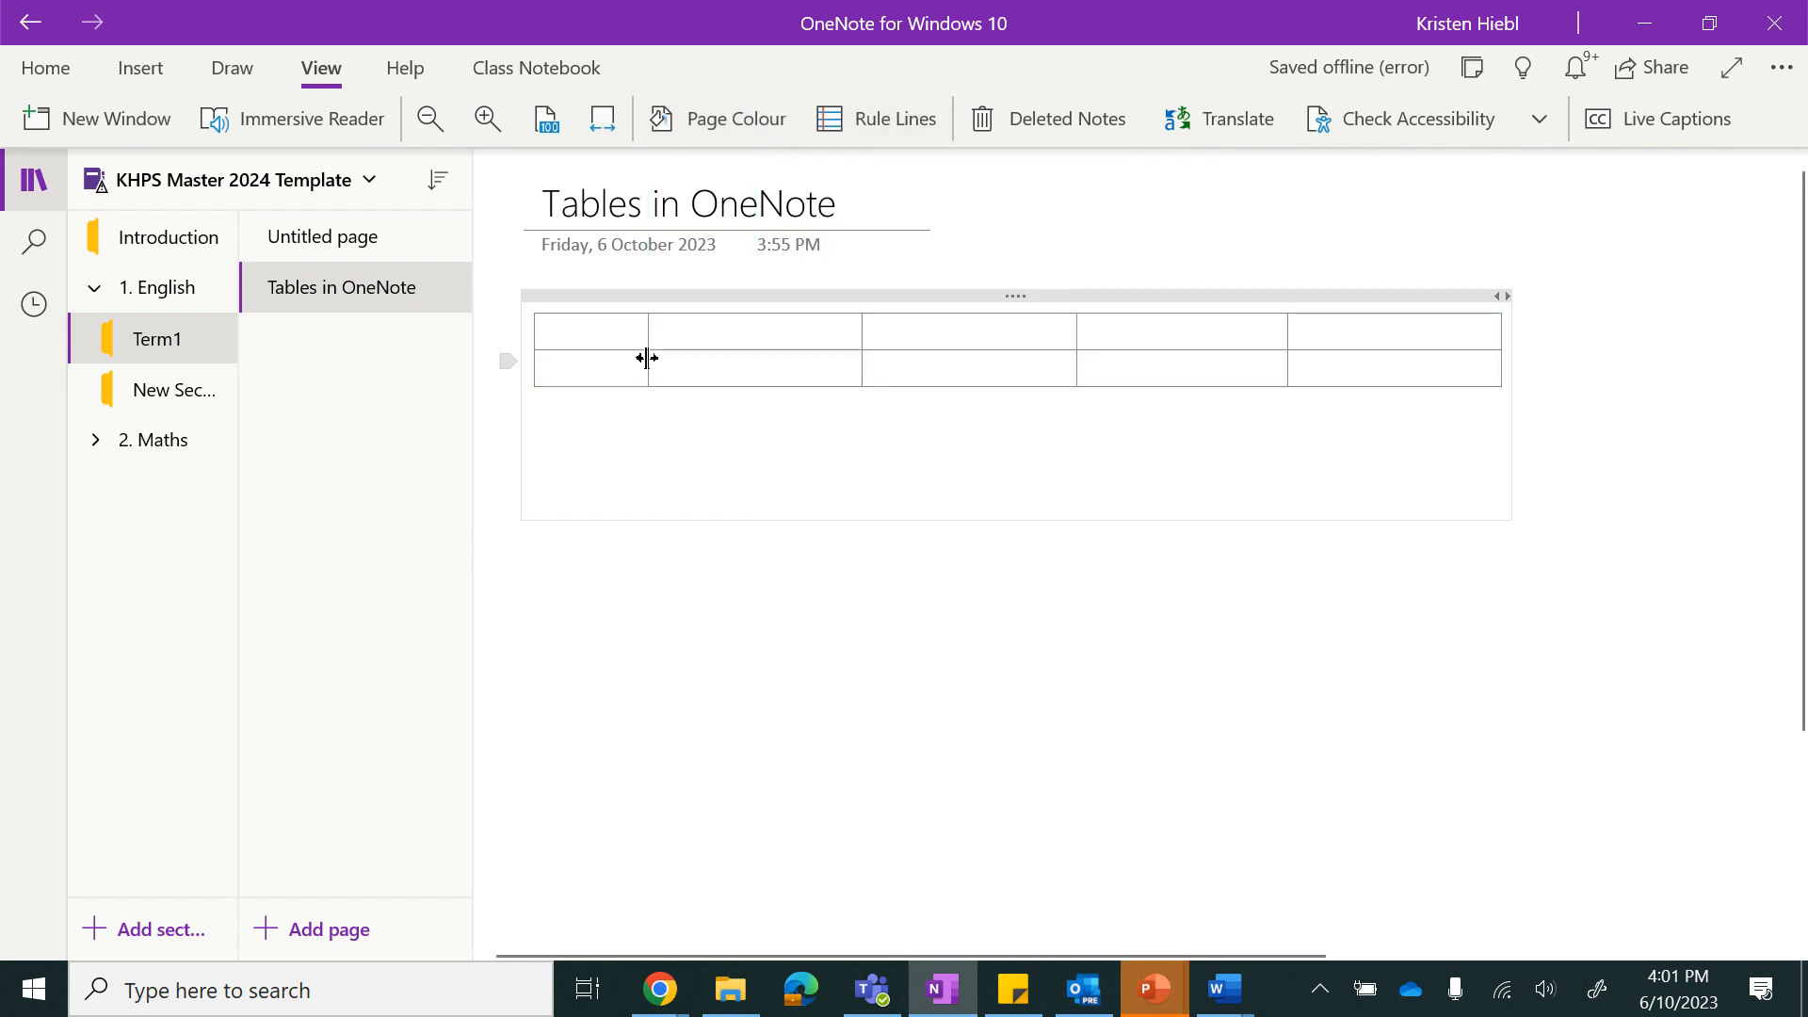
# - Insert a single-cell table above the five-column table and widen it to match that table's full width
pyautogui.click(576, 331)
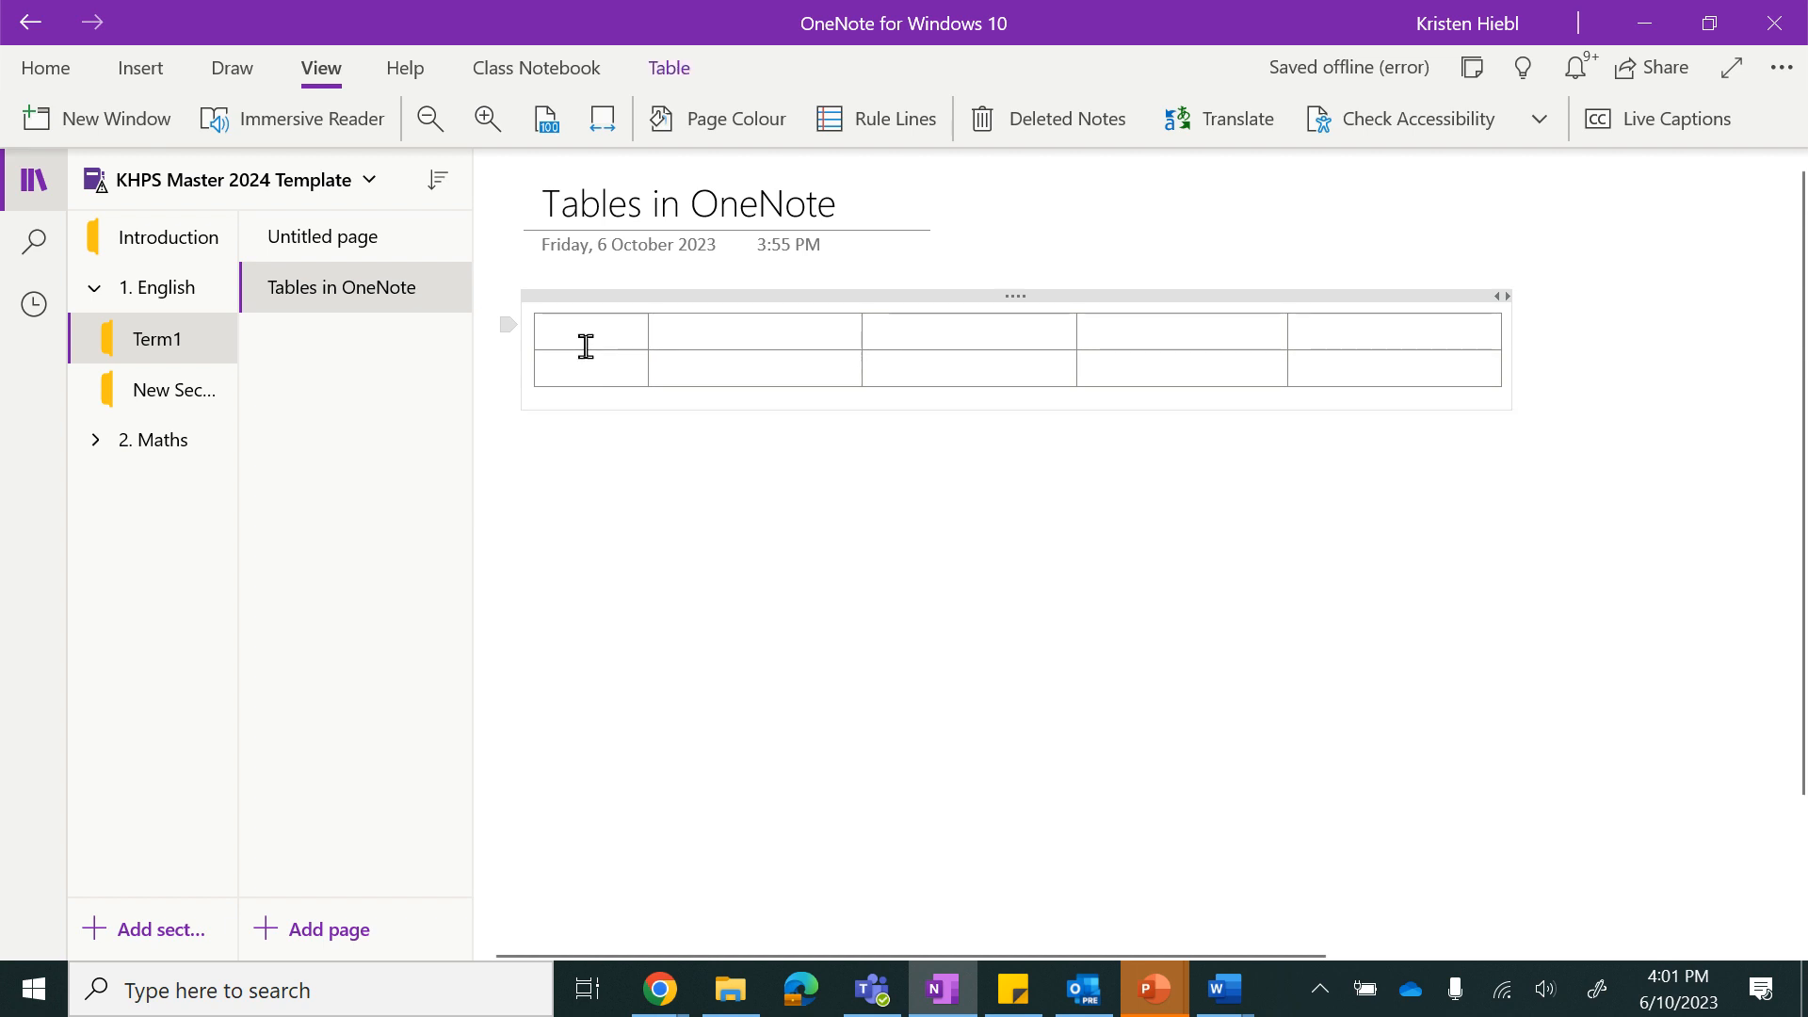
pyautogui.press('Return')
pyautogui.click(56, 72)
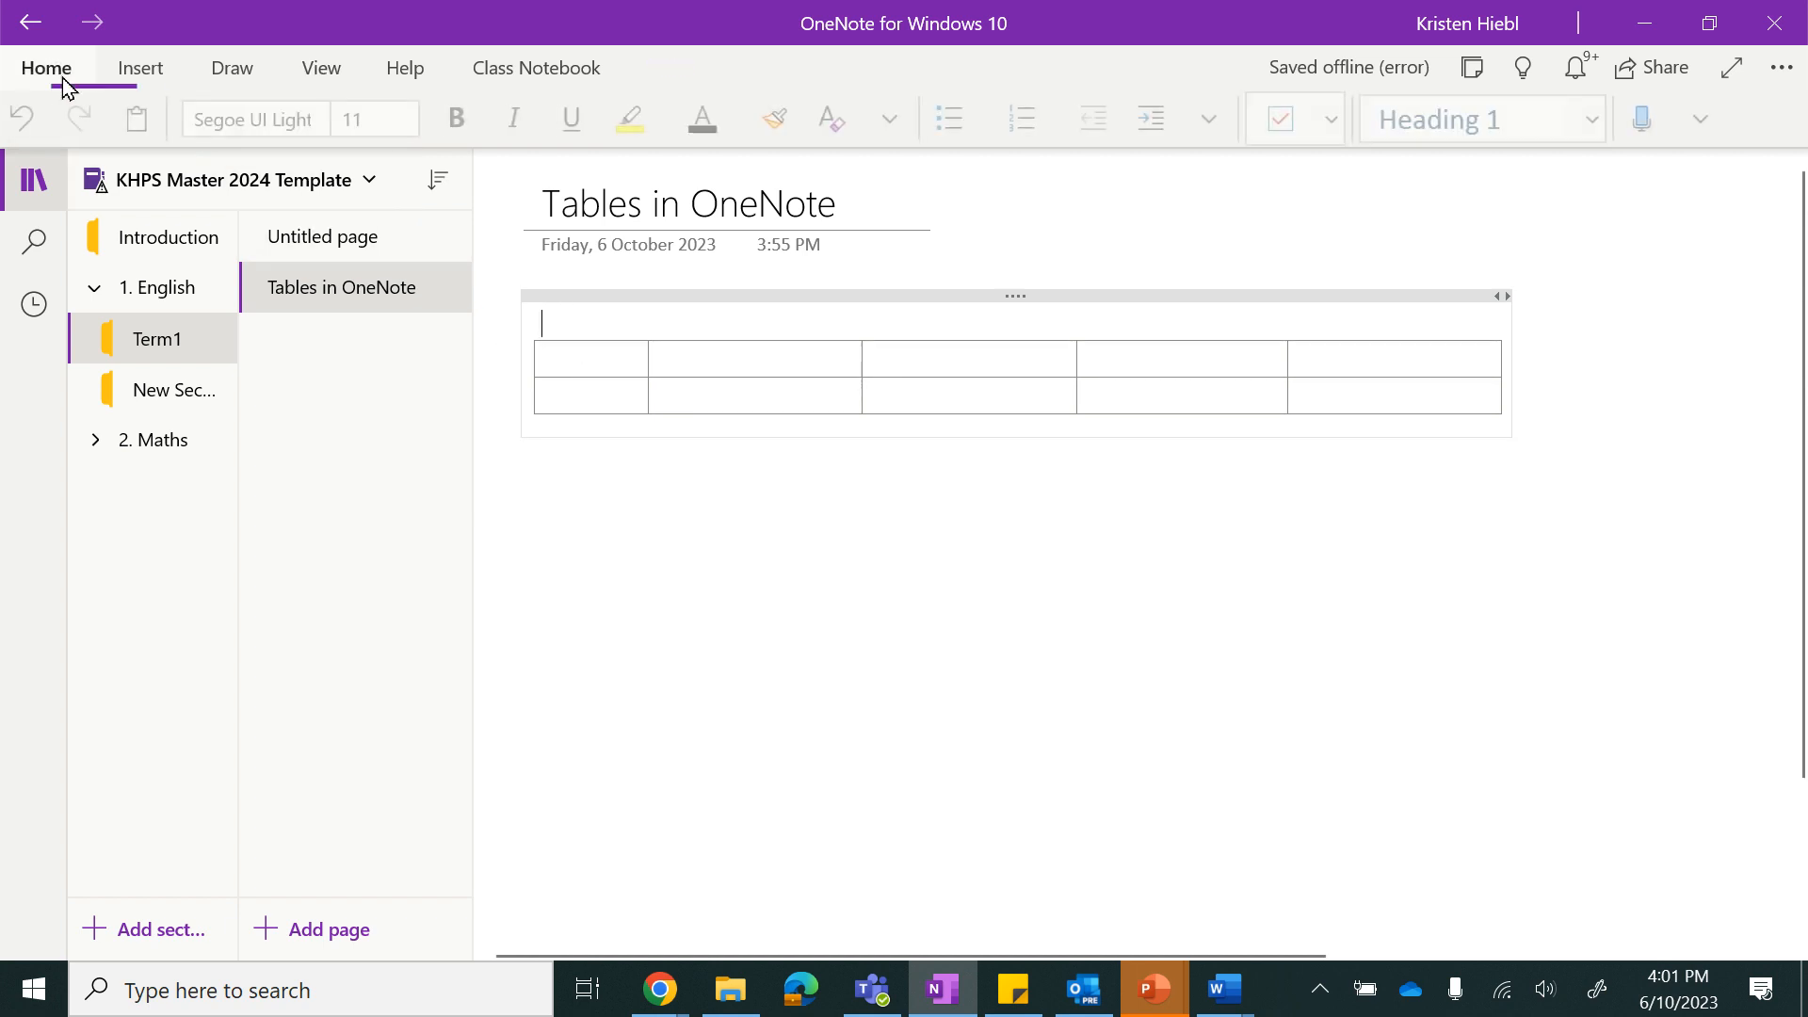
pyautogui.click(154, 74)
pyautogui.click(179, 118)
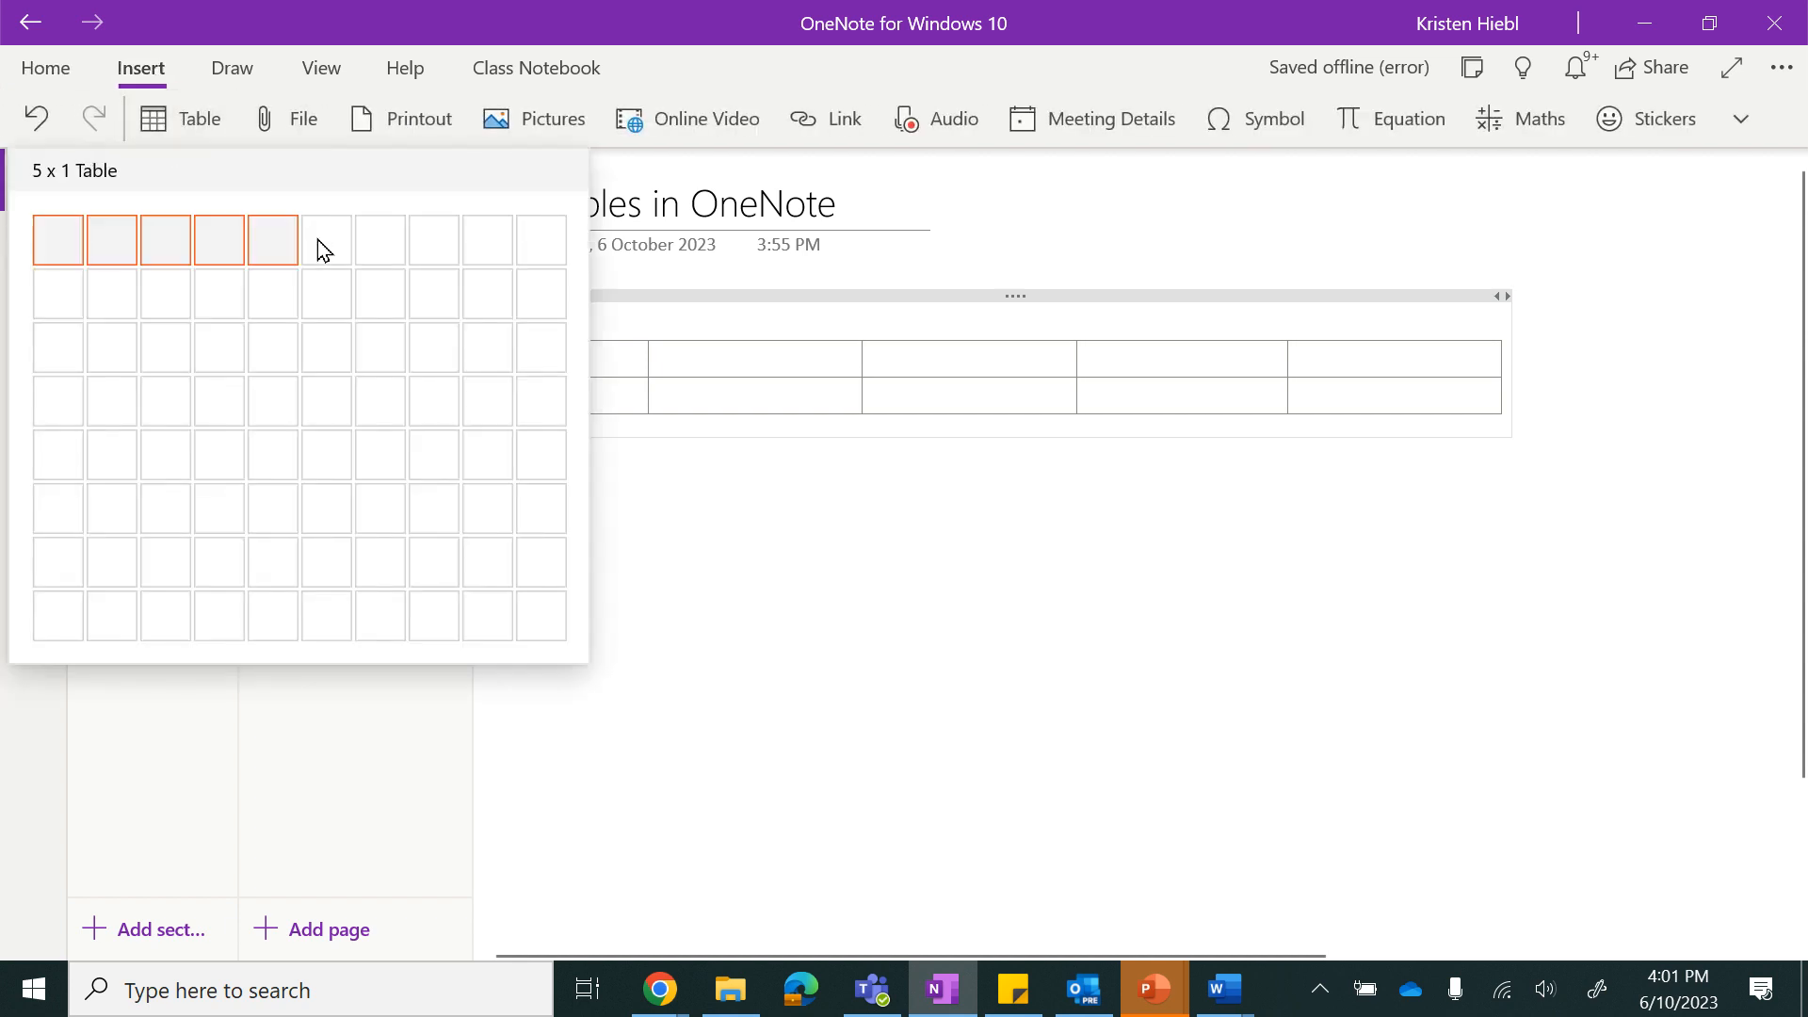
pyautogui.click(69, 246)
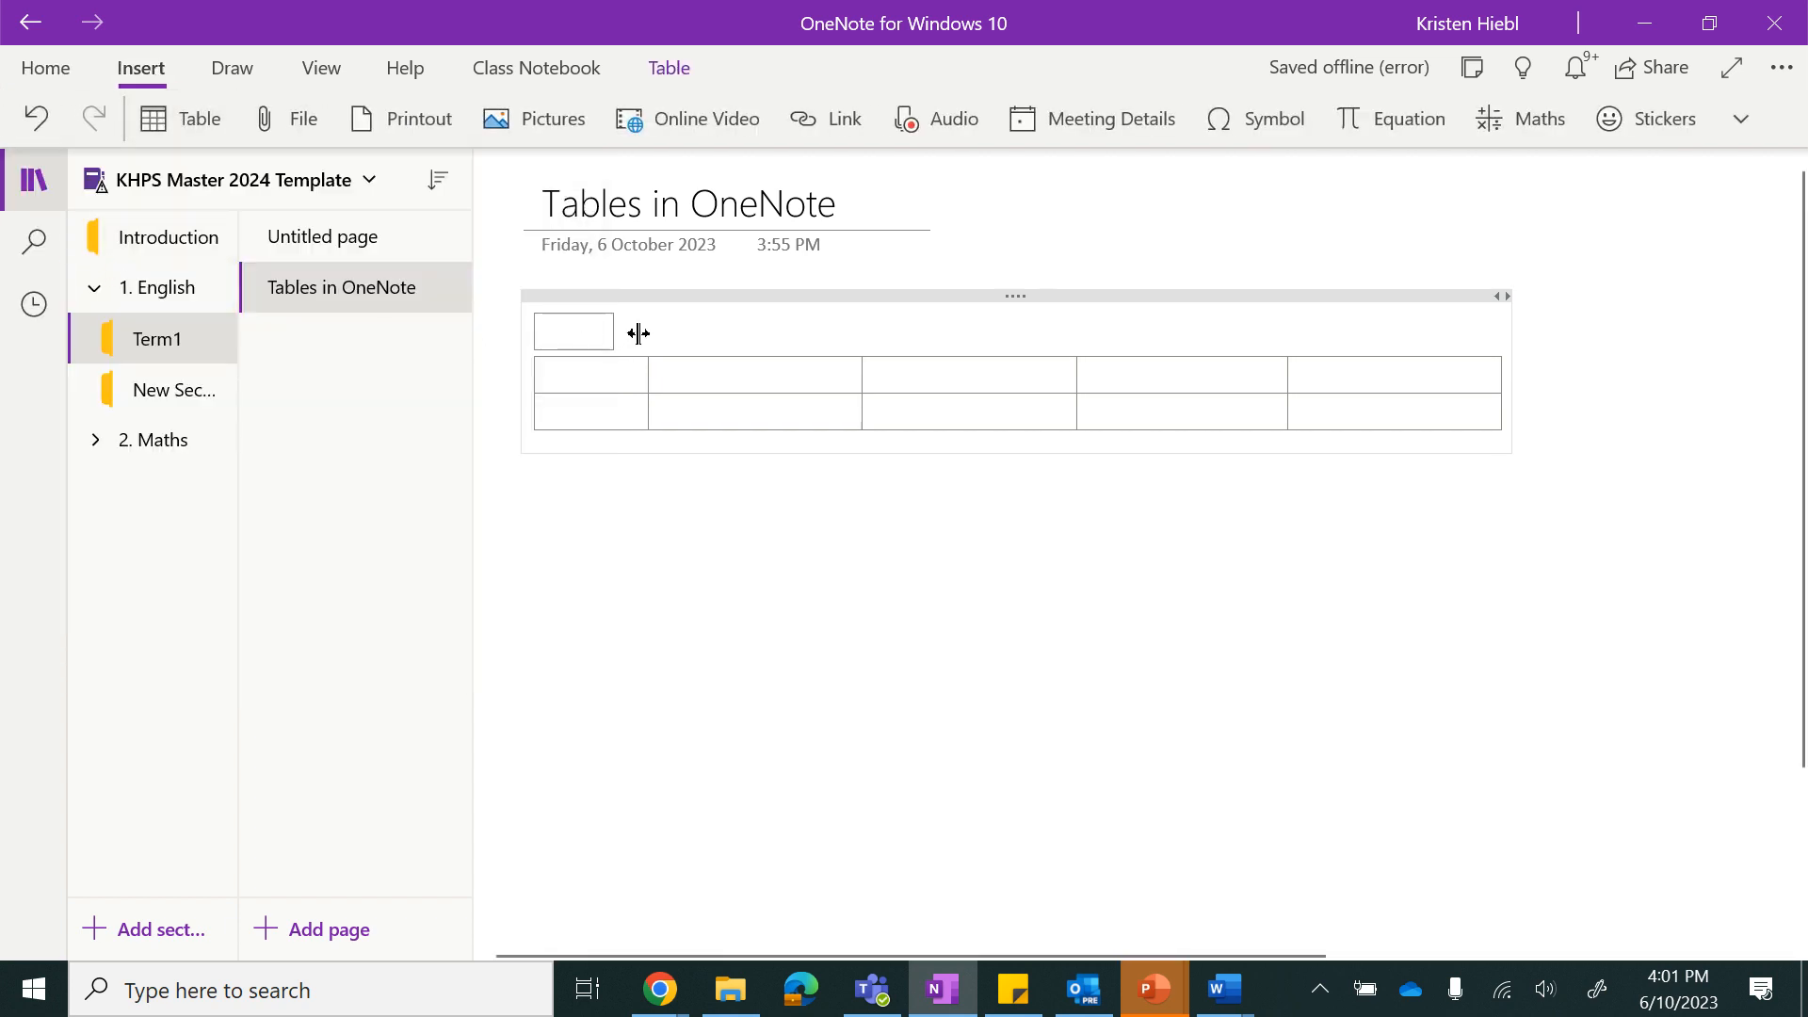
pyautogui.moveTo(638, 333); pyautogui.dragTo(1493, 336)
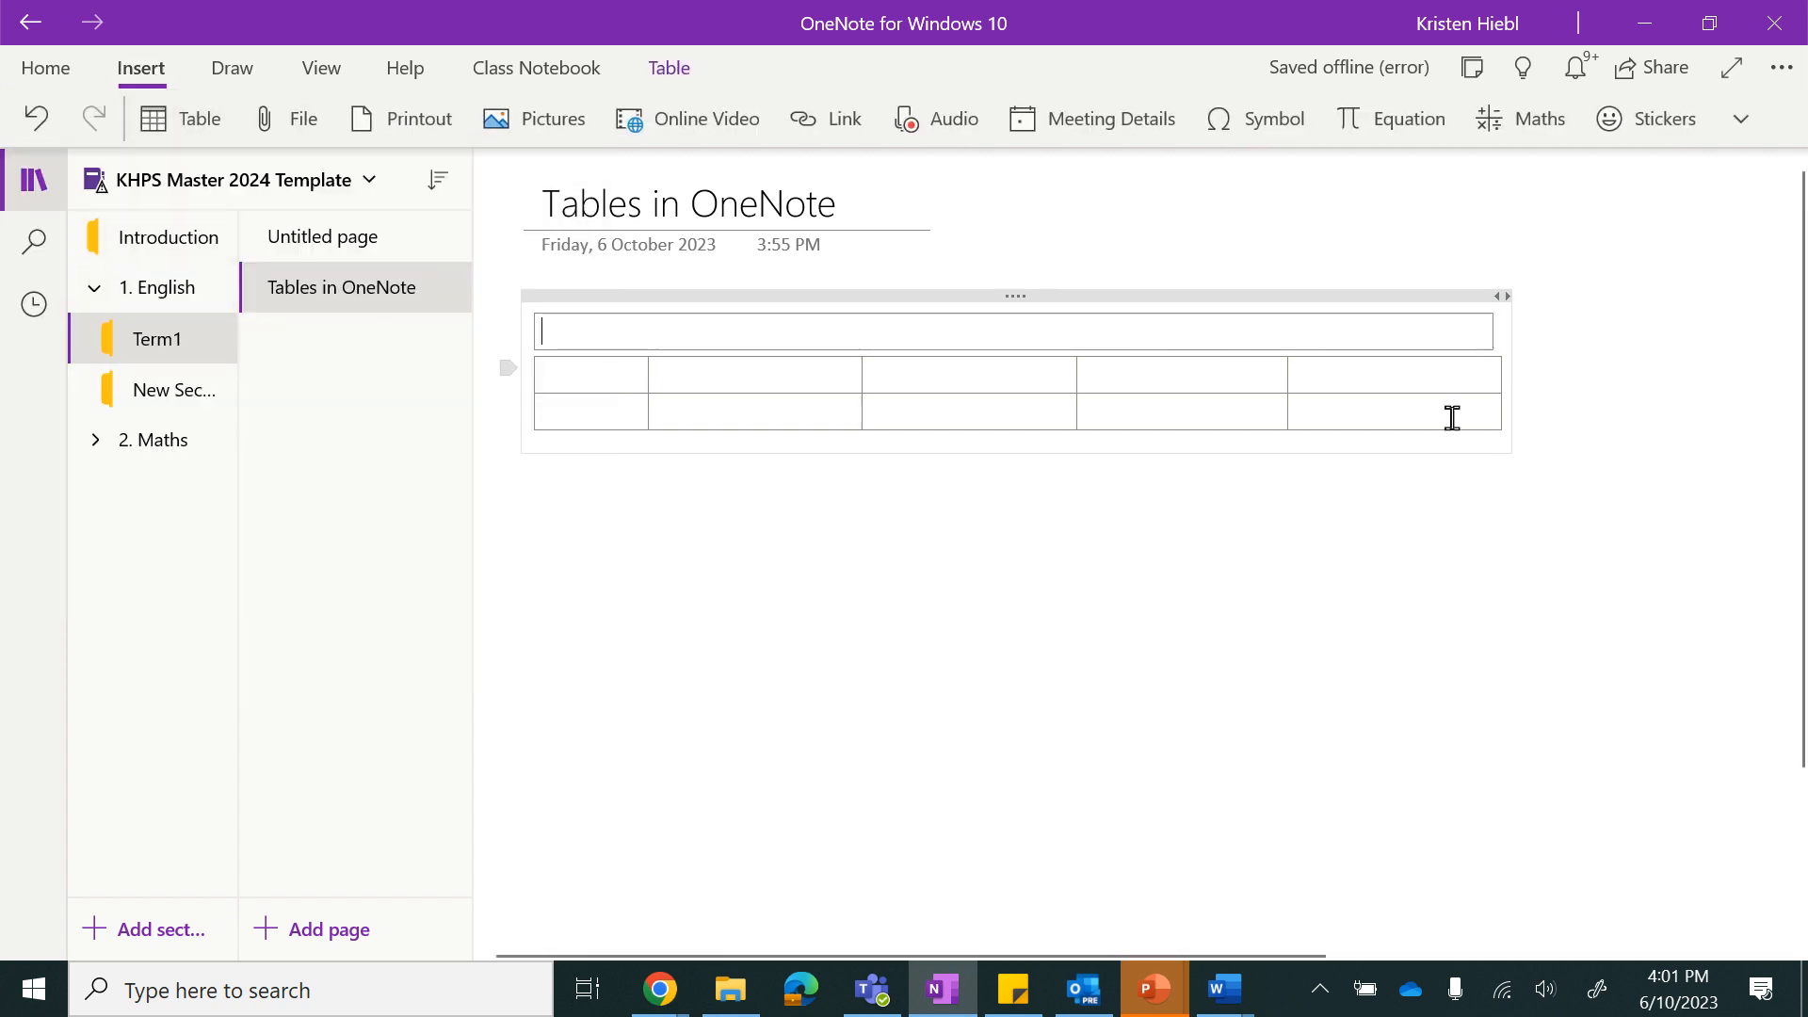
pyautogui.click(1429, 524)
# - Shade the single-cell table with the purple theme colour
pyautogui.click(660, 330)
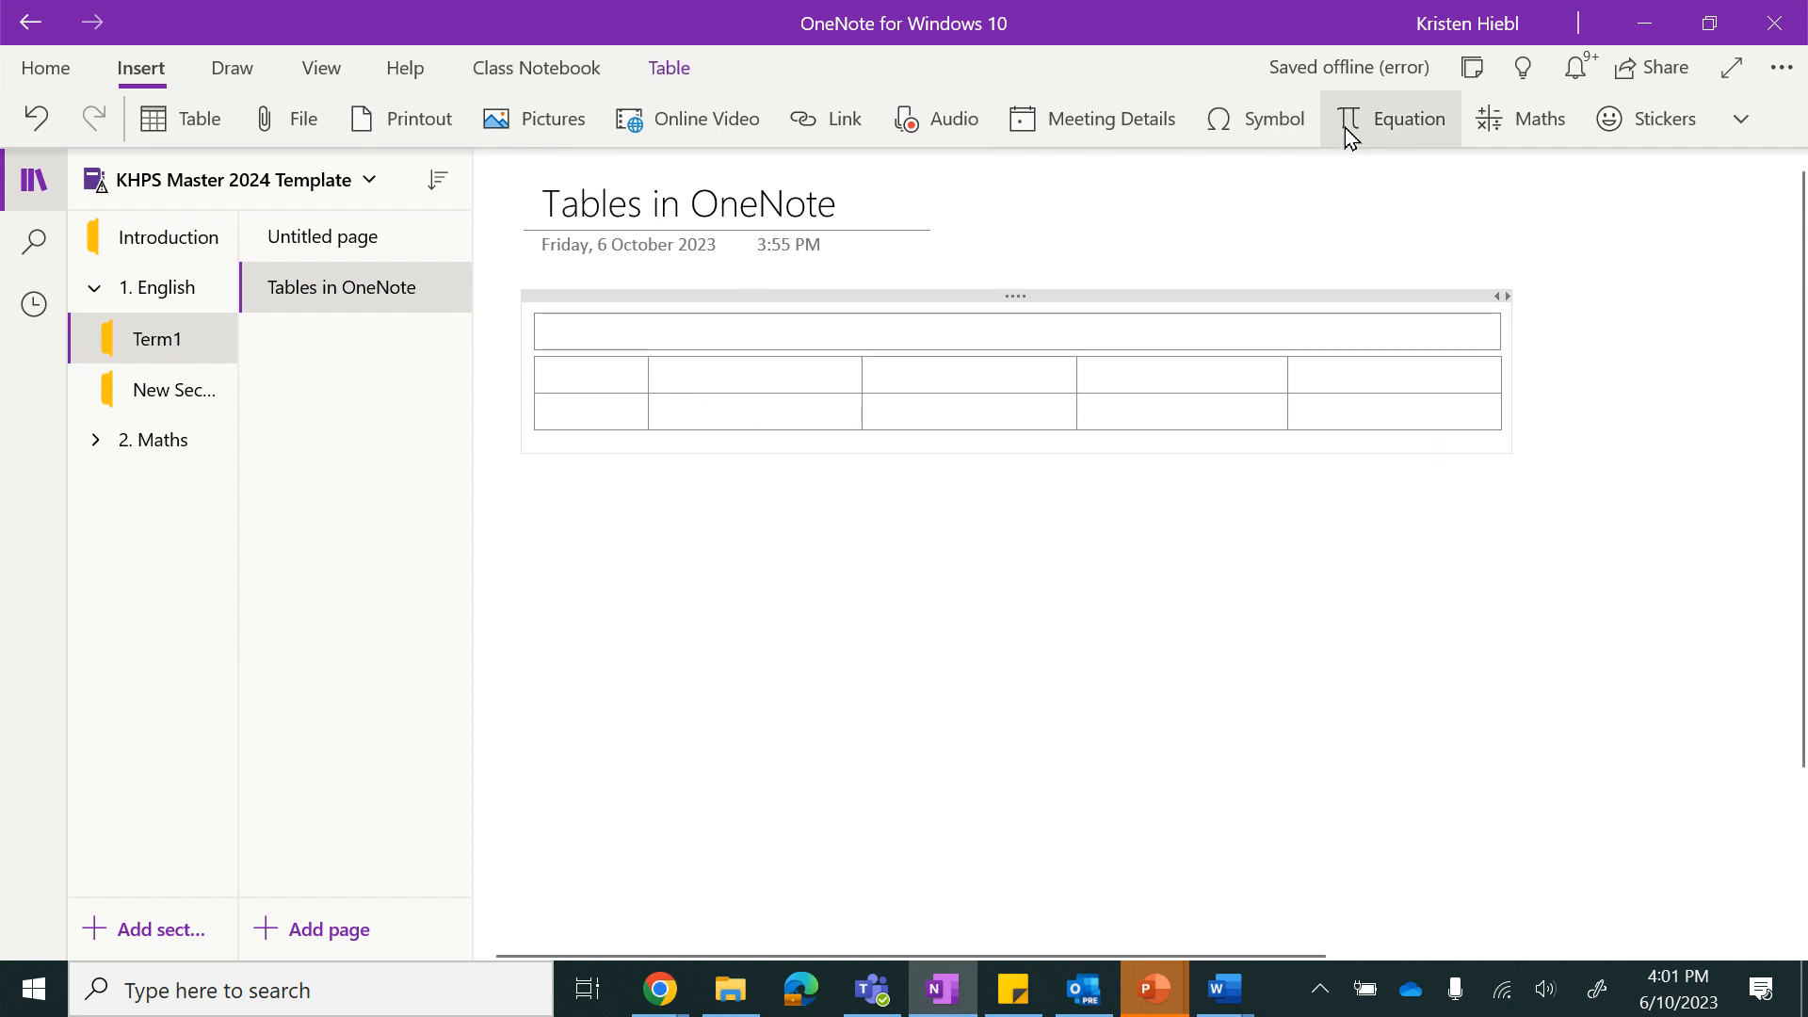
pyautogui.click(709, 68)
pyautogui.click(1442, 132)
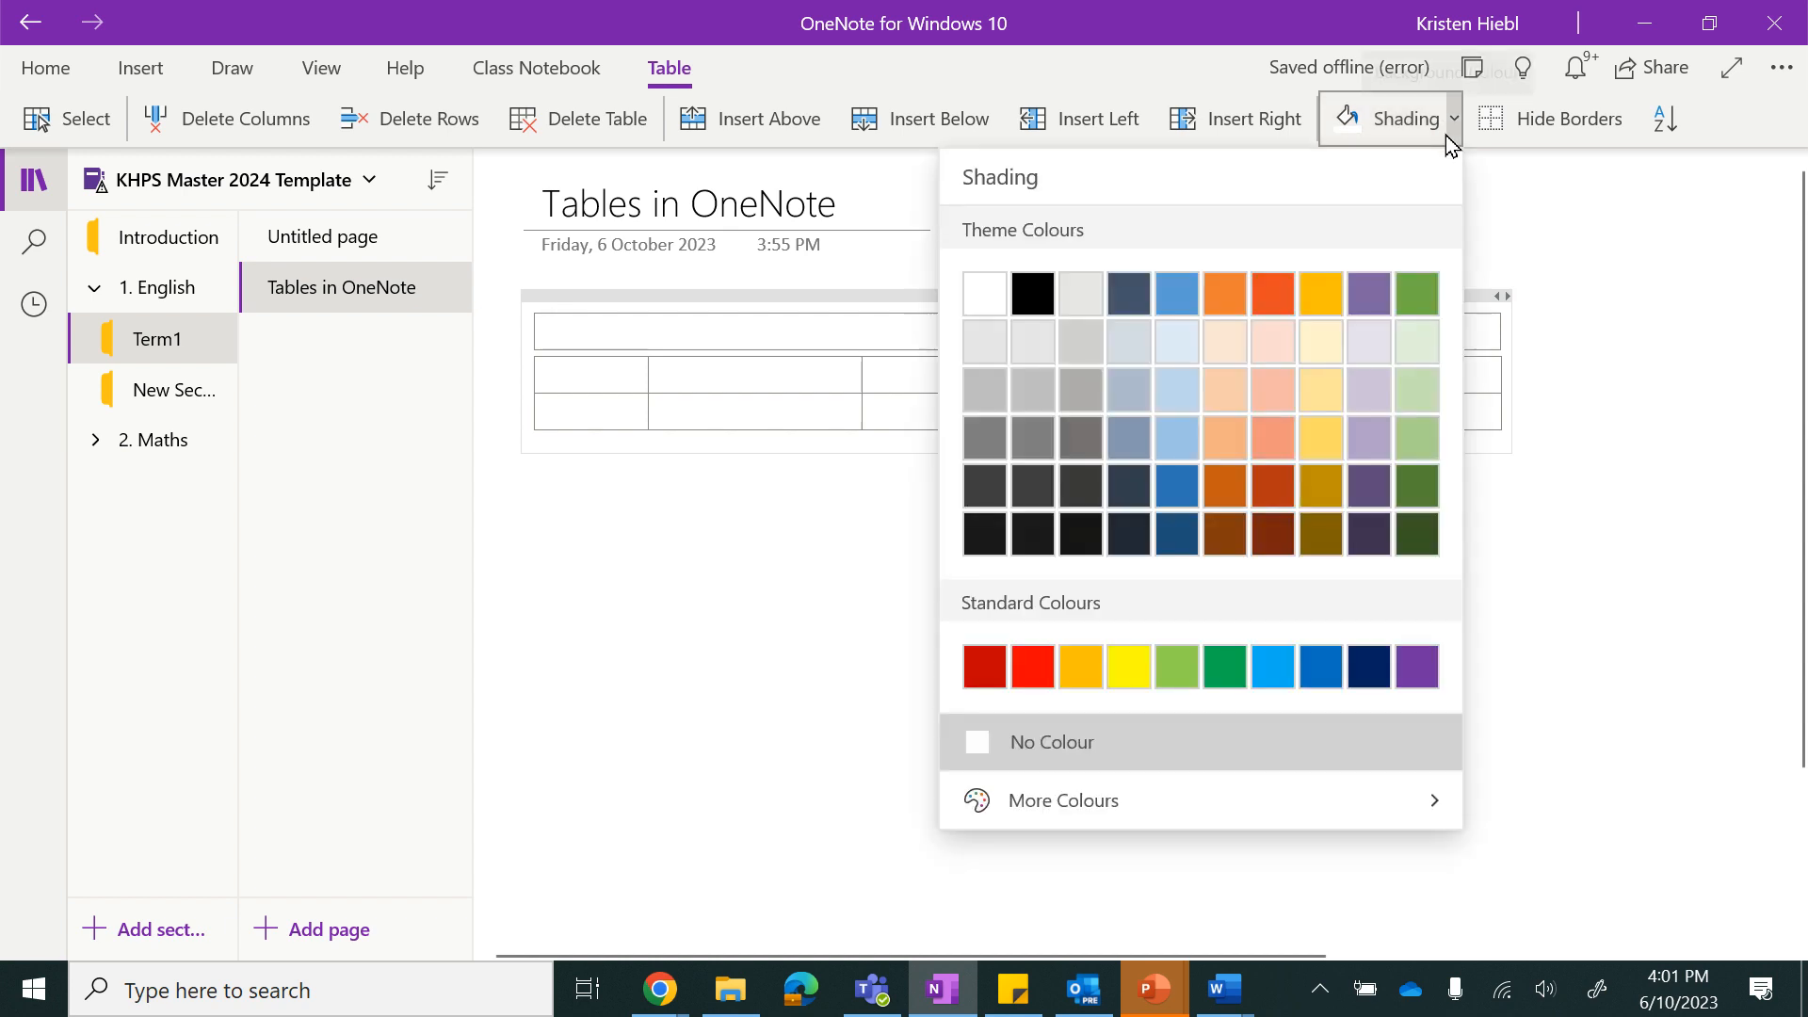
pyautogui.click(1375, 299)
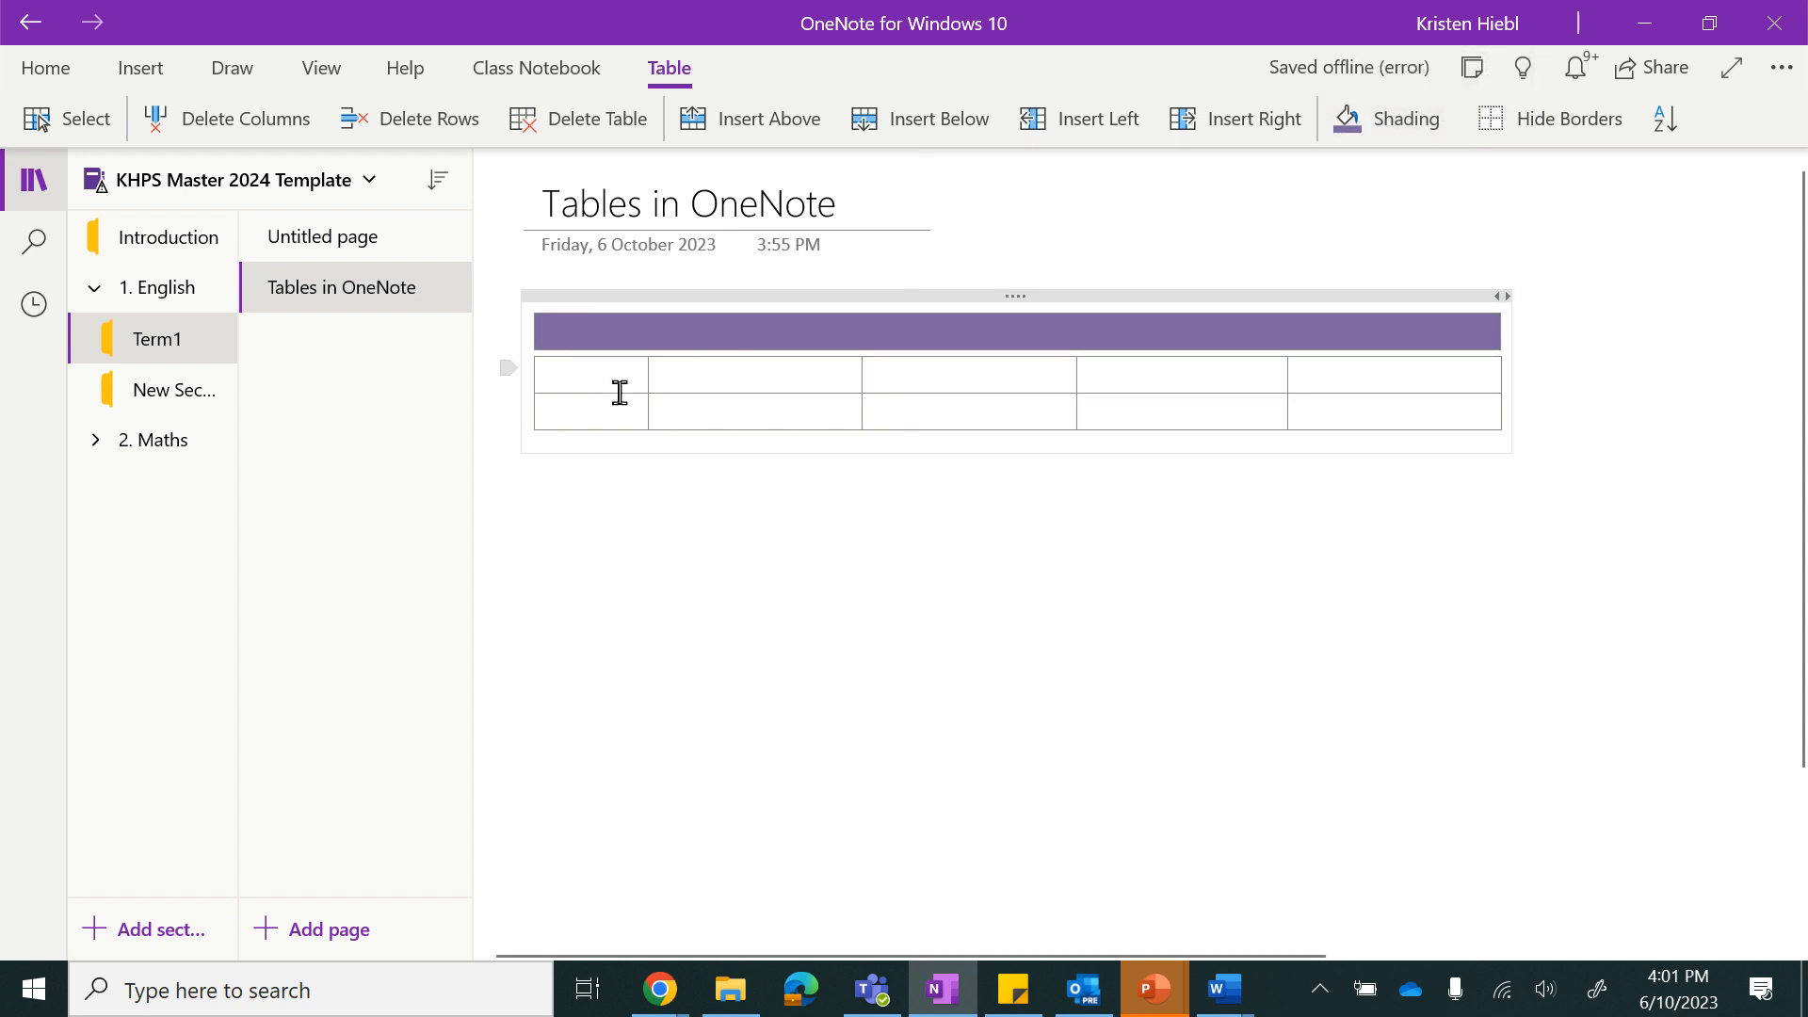
# - Copy the School Vision Statement row from the TPS Word Template Portrait document and paste it below the tables in OneNote
pyautogui.click(610, 480)
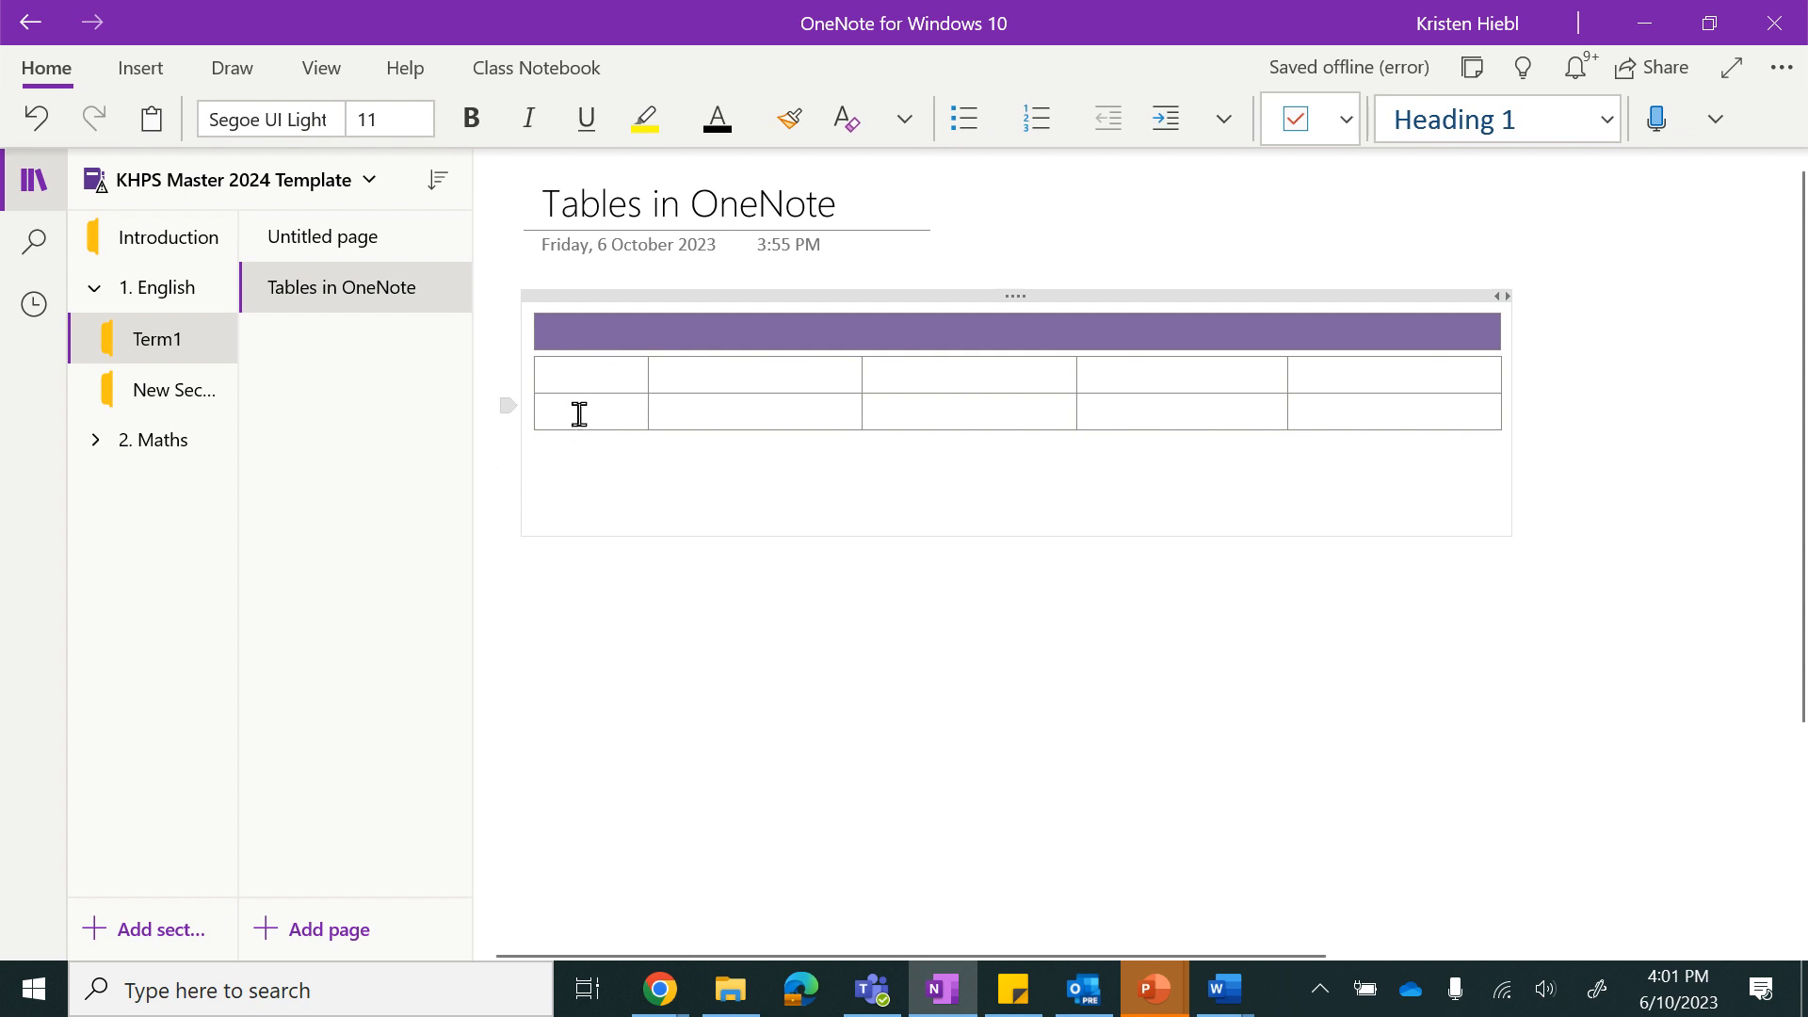
pyautogui.click(562, 473)
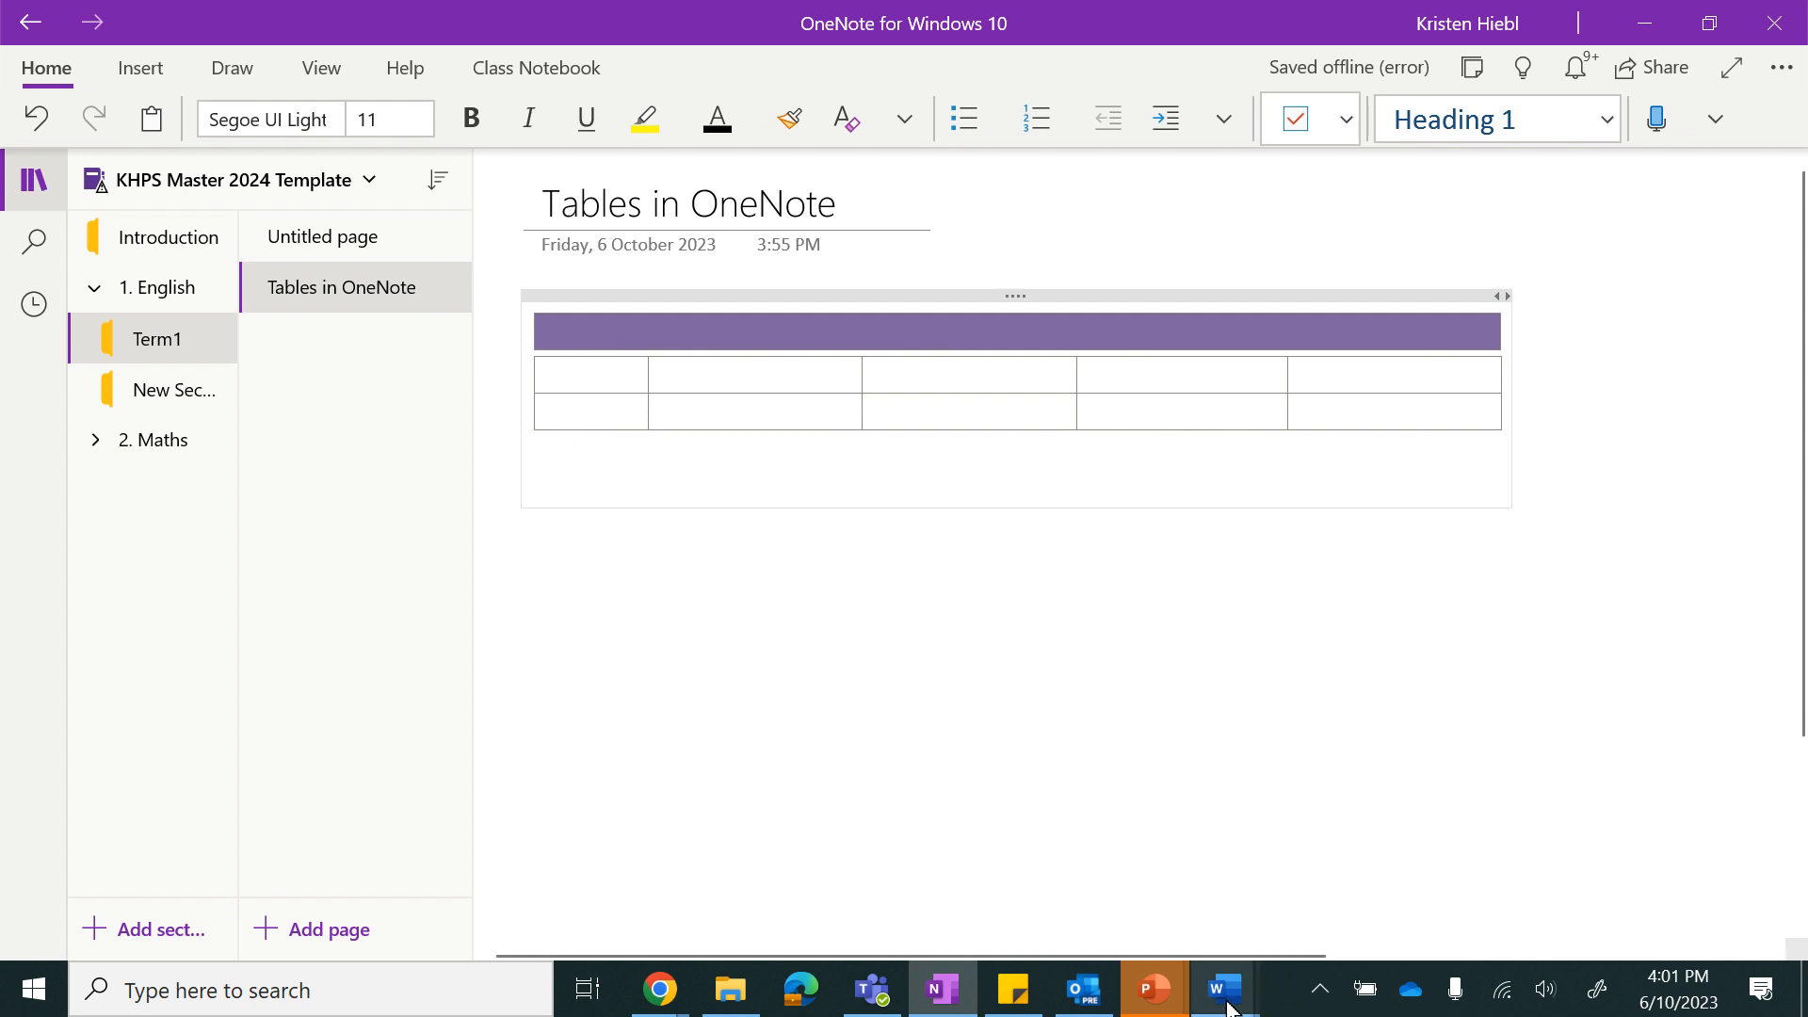
pyautogui.moveTo(1228, 1007)
pyautogui.click(1526, 892)
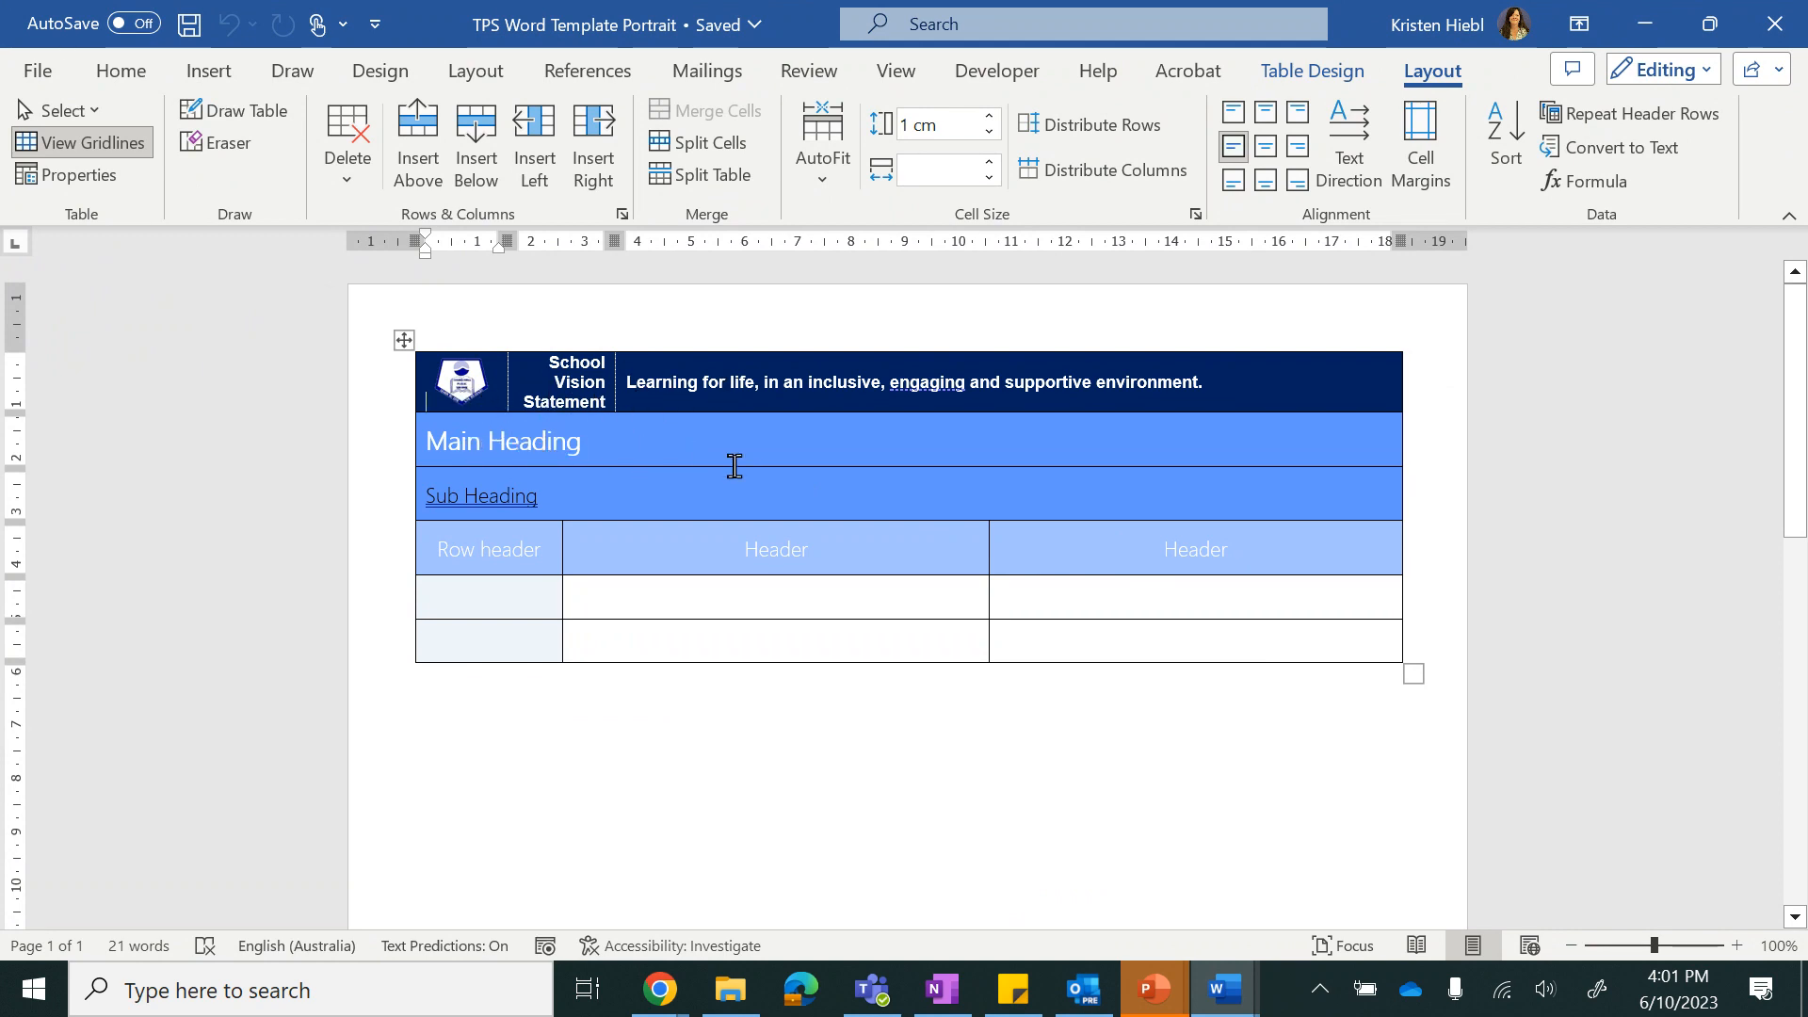
pyautogui.click(376, 391)
pyautogui.moveTo(476, 389); pyautogui.dragTo(485, 400)
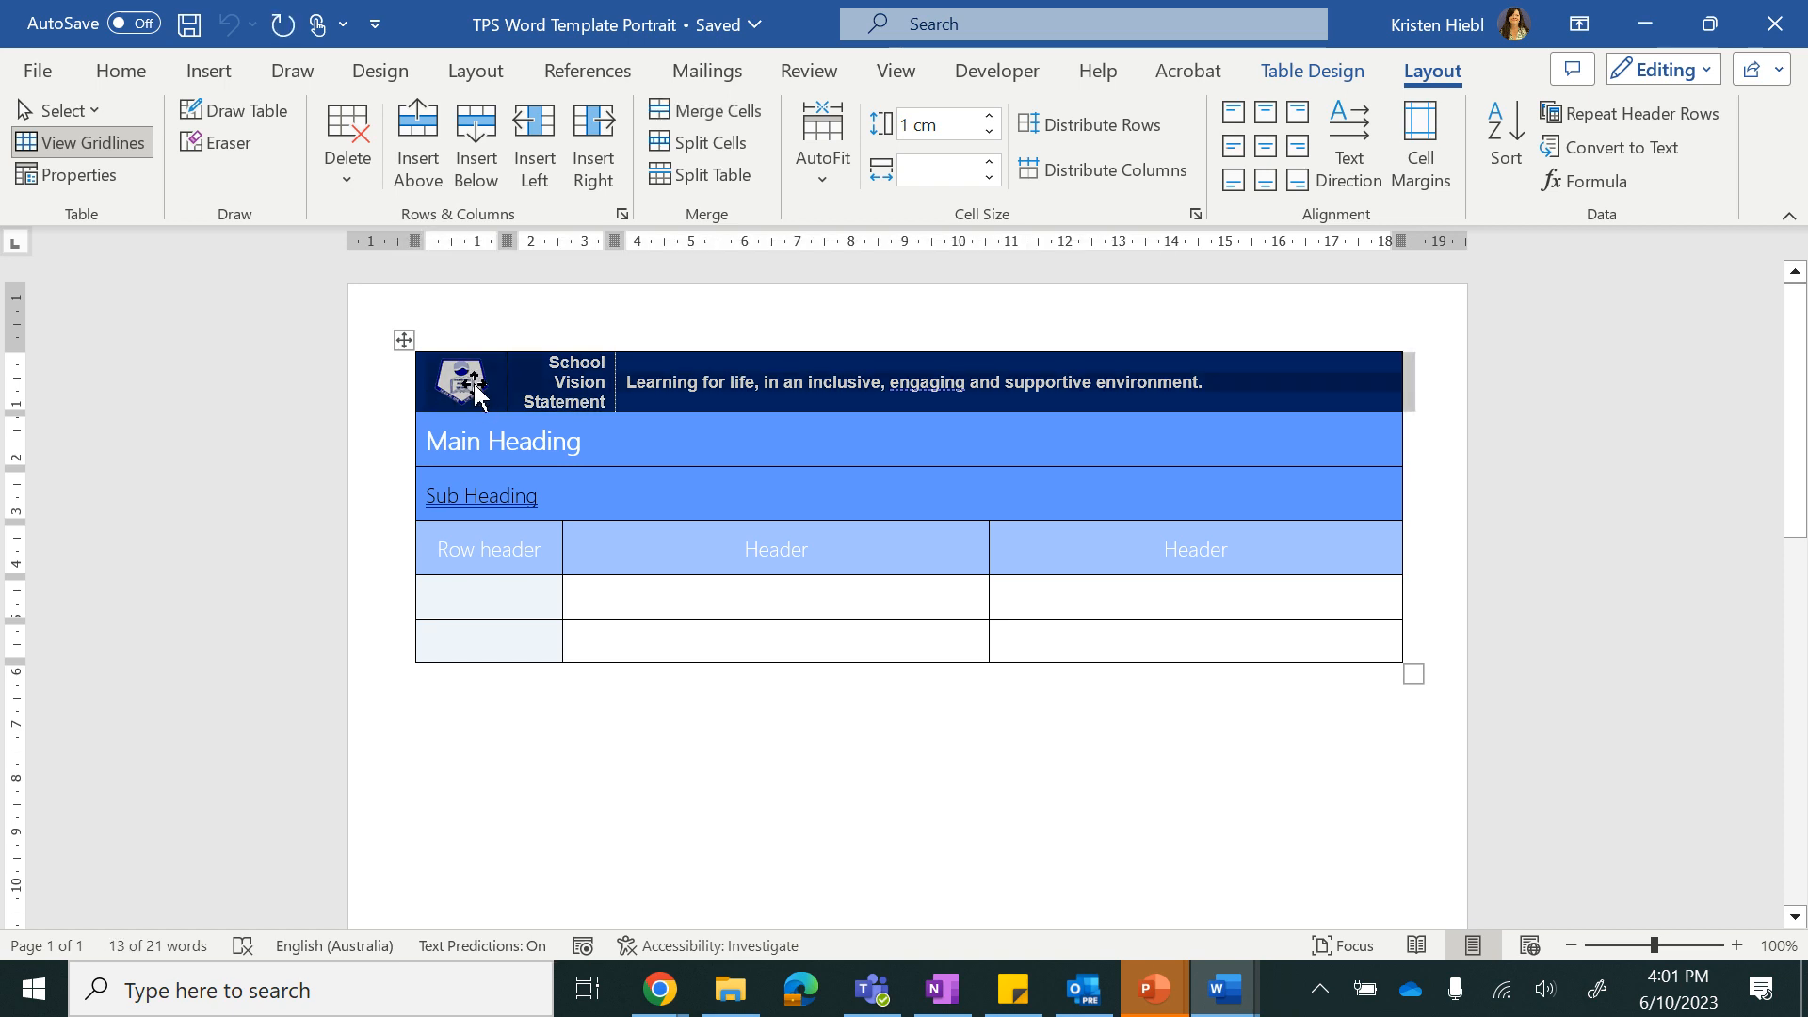
pyautogui.click(941, 990)
pyautogui.hotkey('ctrl', 'v')
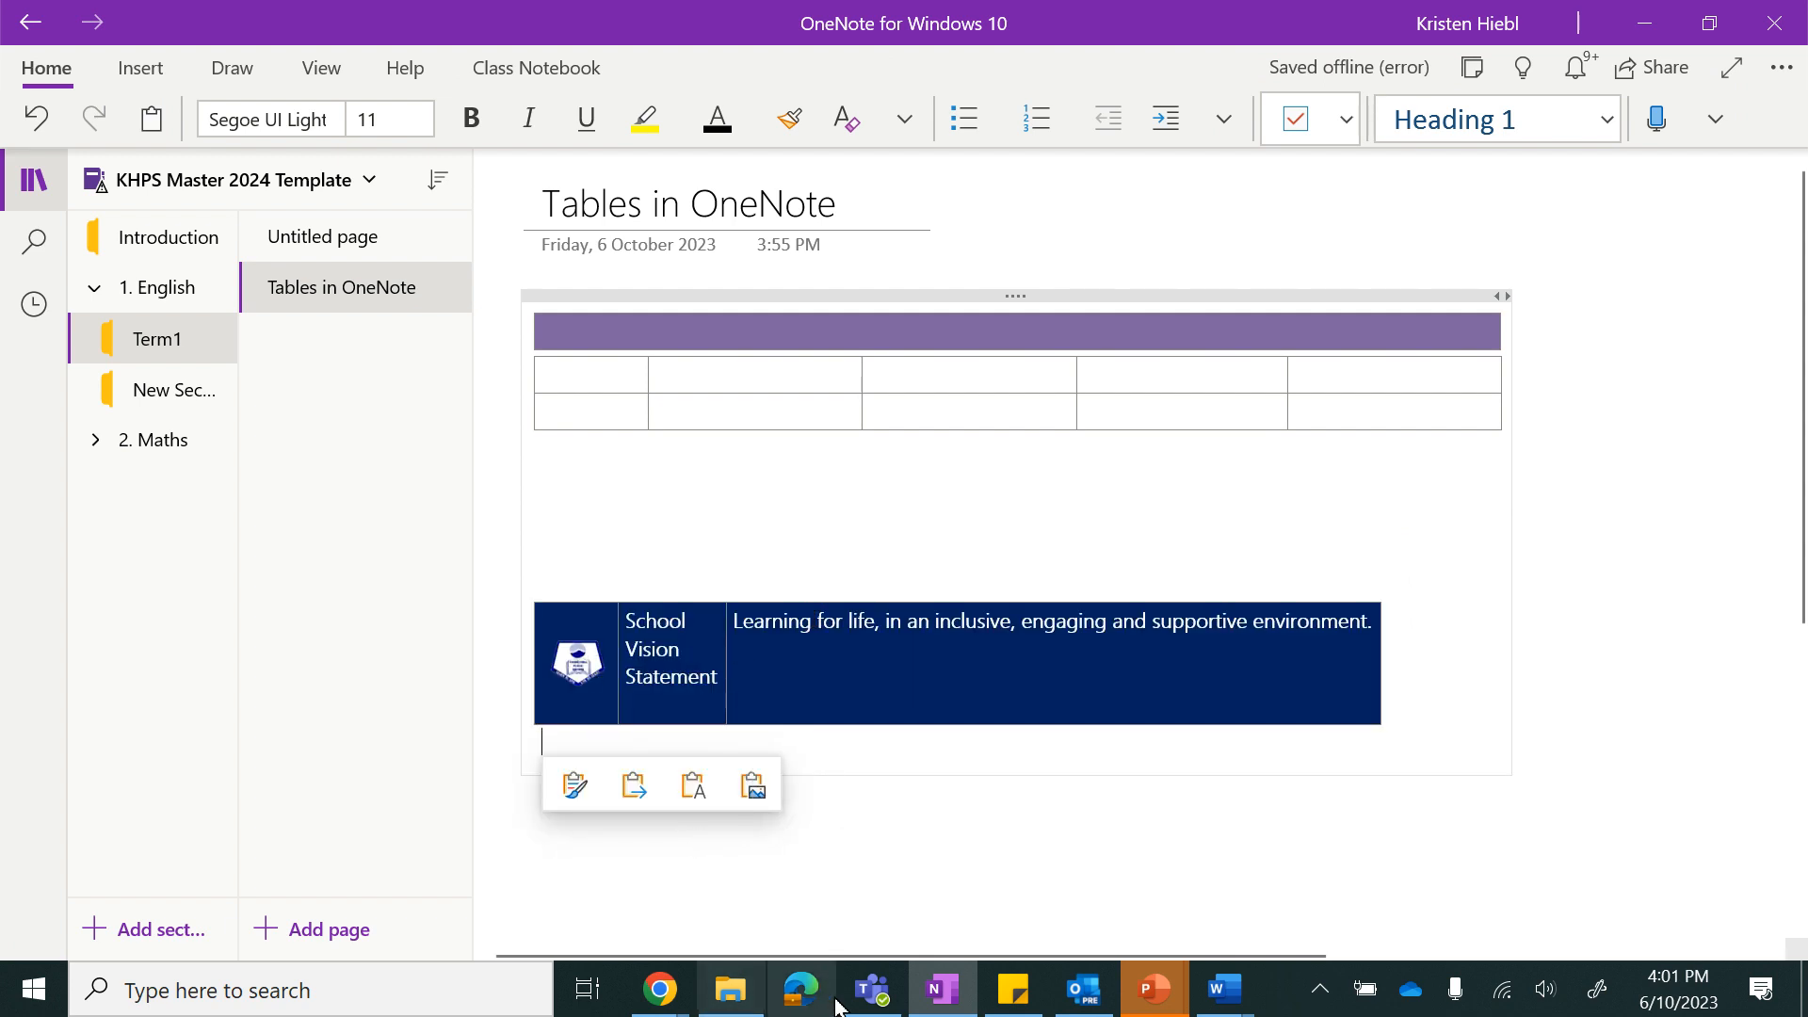
# - Copy the Main Heading and Sub Heading rows from Word, paste them under the vision statement banner in OneNote, and widen them to match it
pyautogui.click(1222, 989)
pyautogui.click(1412, 856)
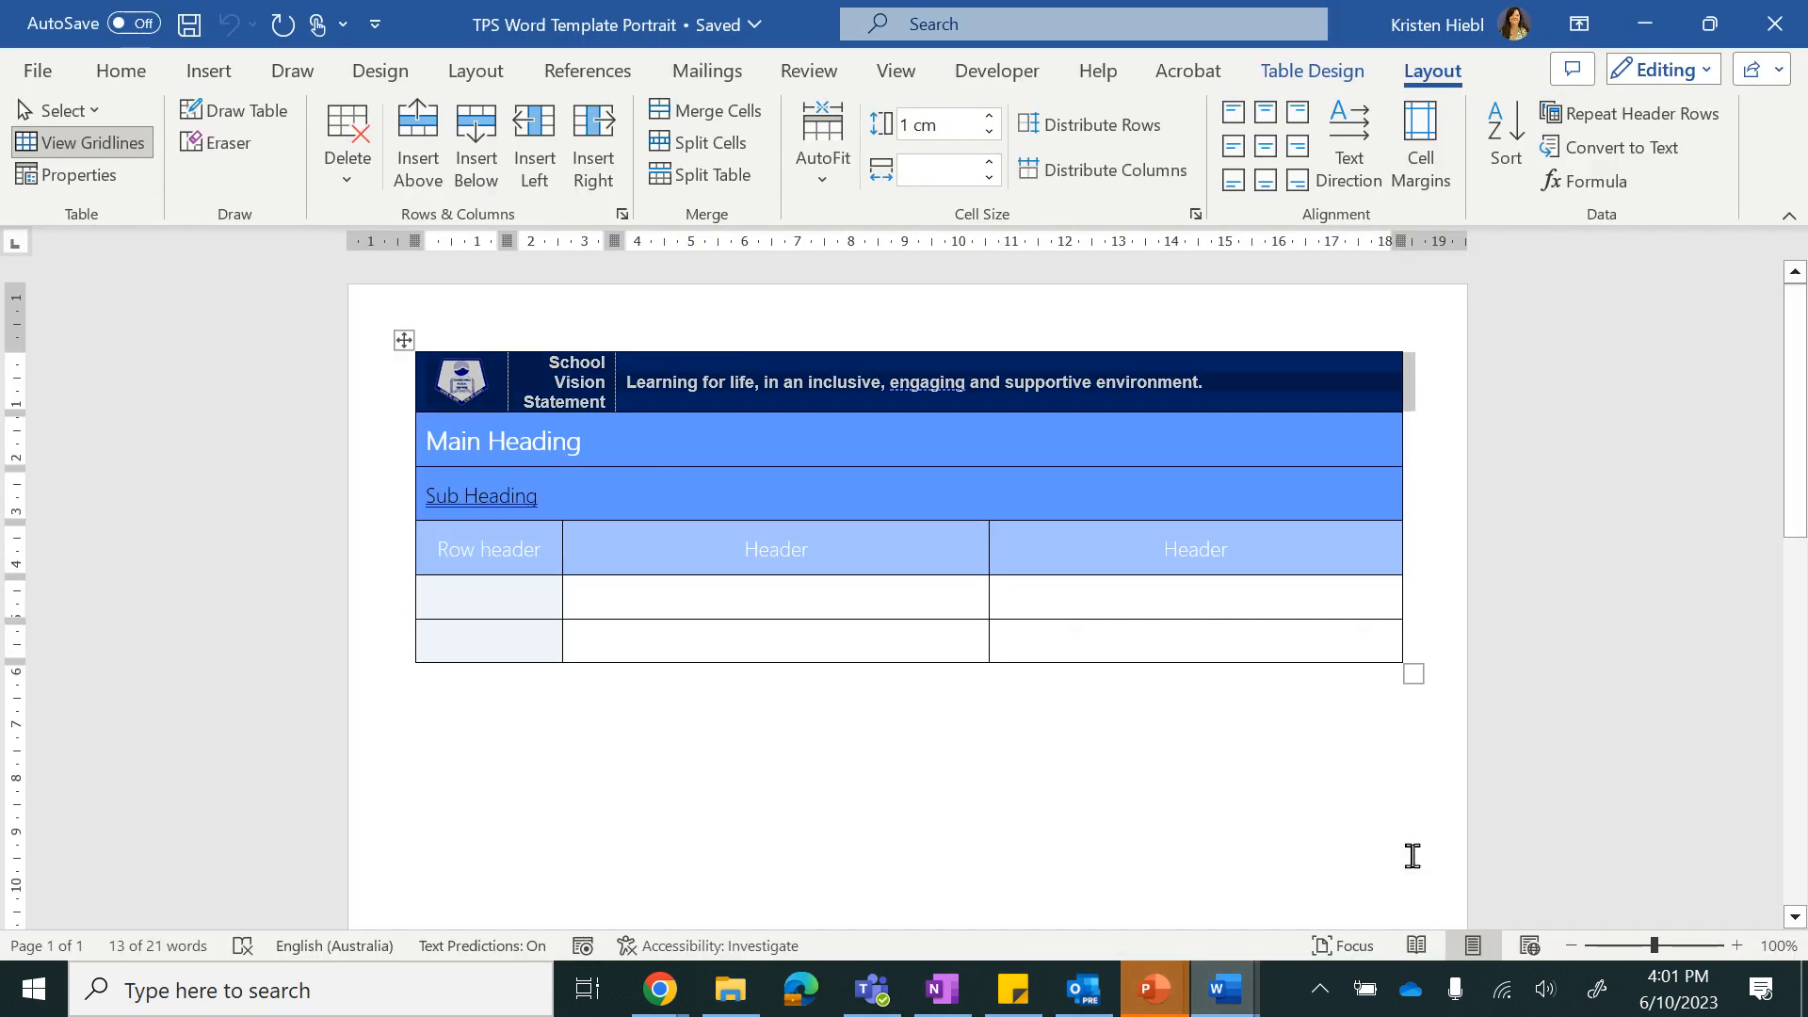
pyautogui.moveTo(371, 460); pyautogui.dragTo(391, 504)
pyautogui.hotkey('ctrl', 'c')
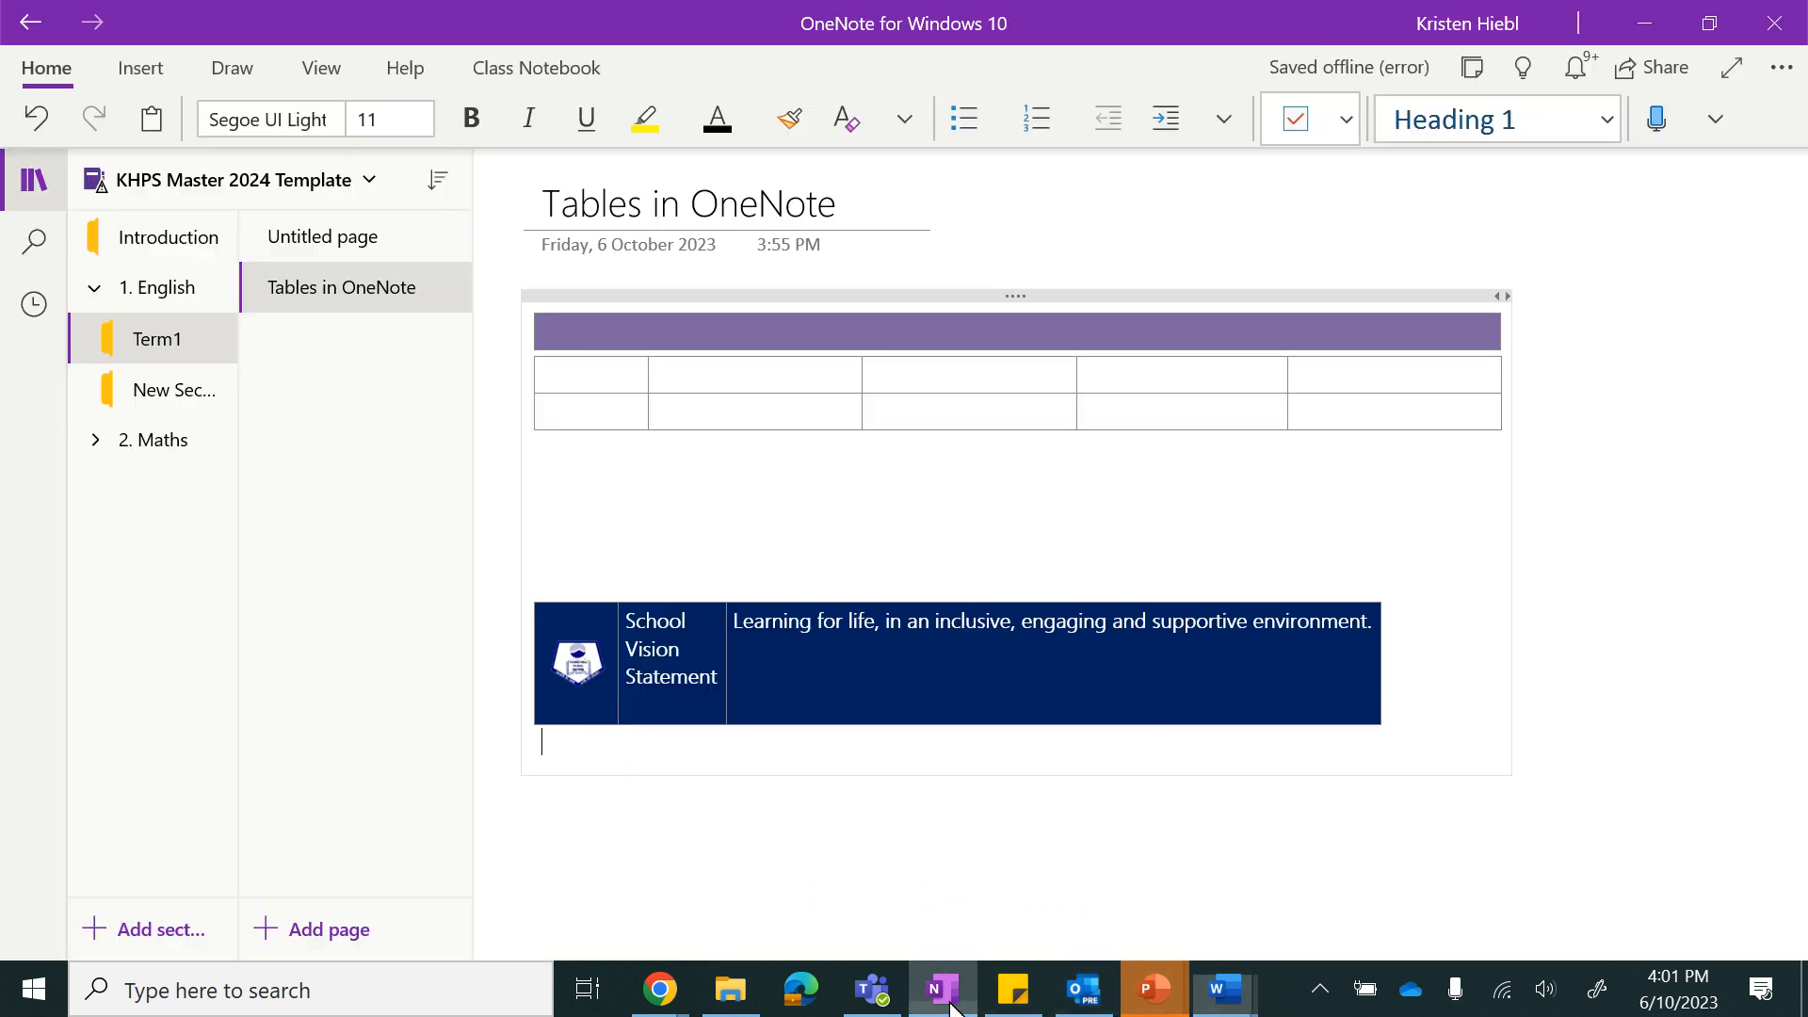
pyautogui.click(941, 989)
pyautogui.hotkey('ctrl', 'v')
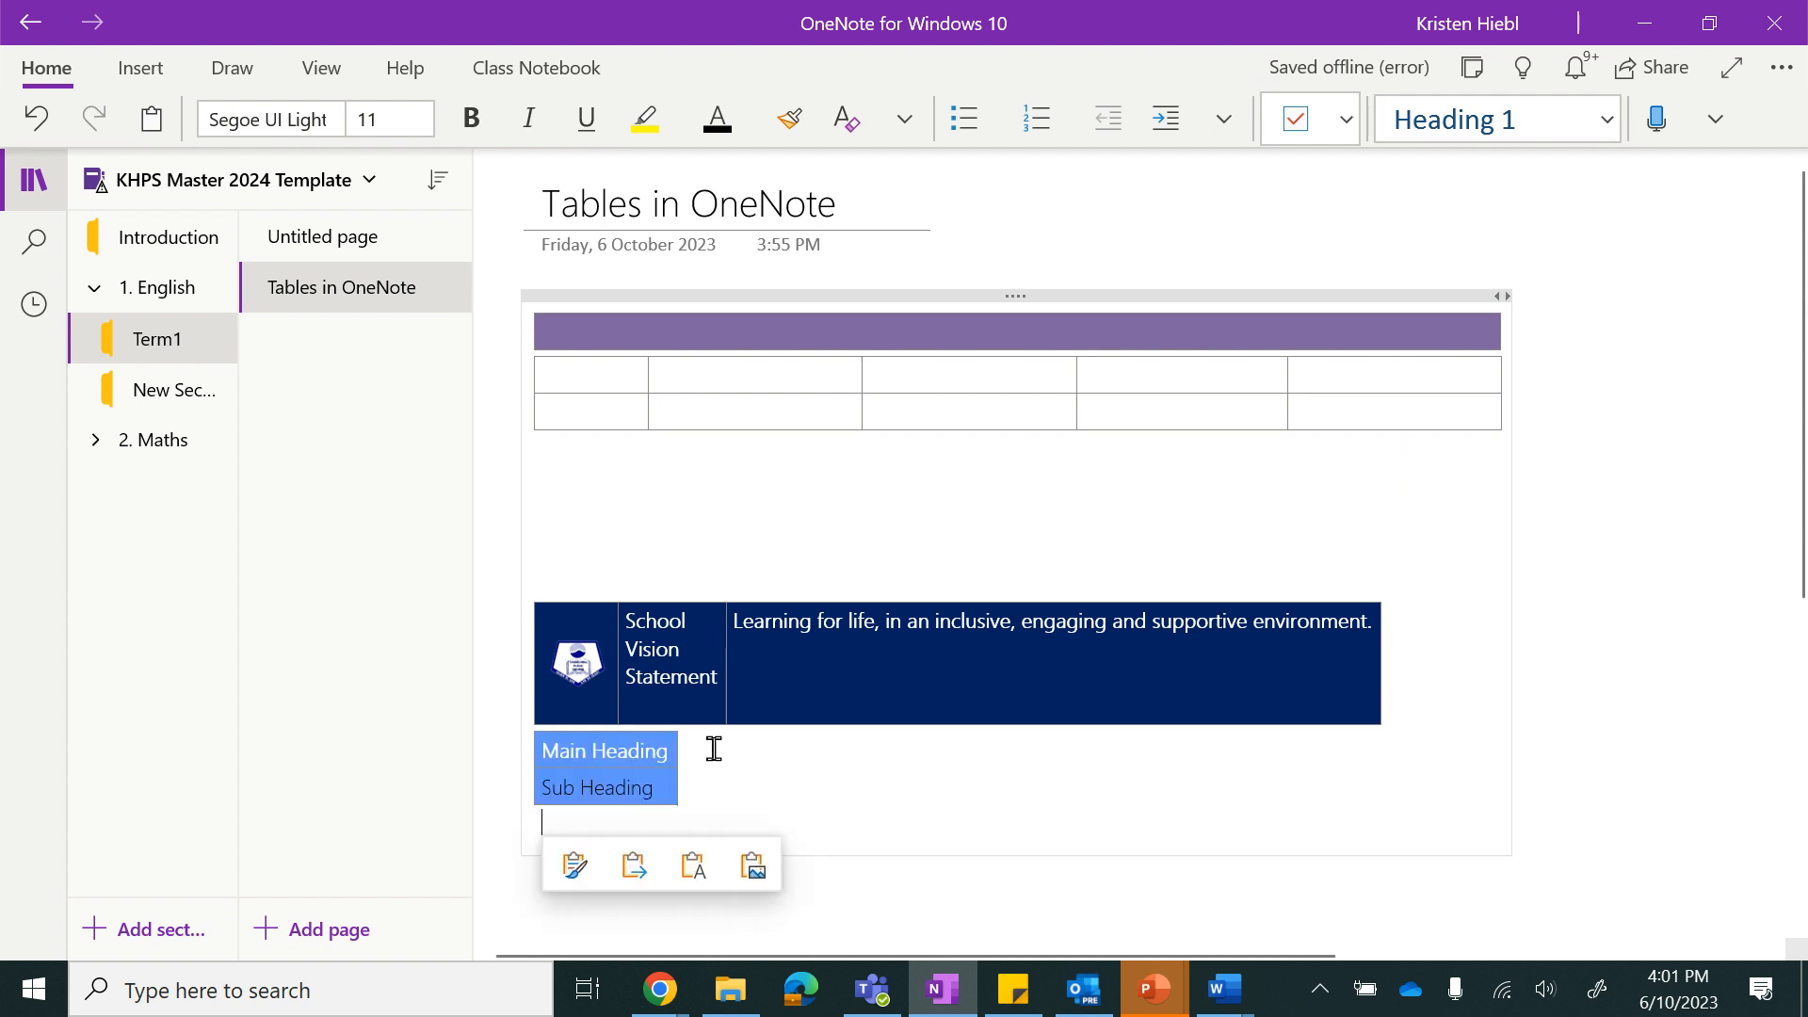
pyautogui.moveTo(680, 767); pyautogui.dragTo(1380, 763)
# - Copy the header row and two blank rows from Word, paste them under Sub Heading in OneNote, and widen the last column to the banner's edge
pyautogui.moveTo(1215, 994)
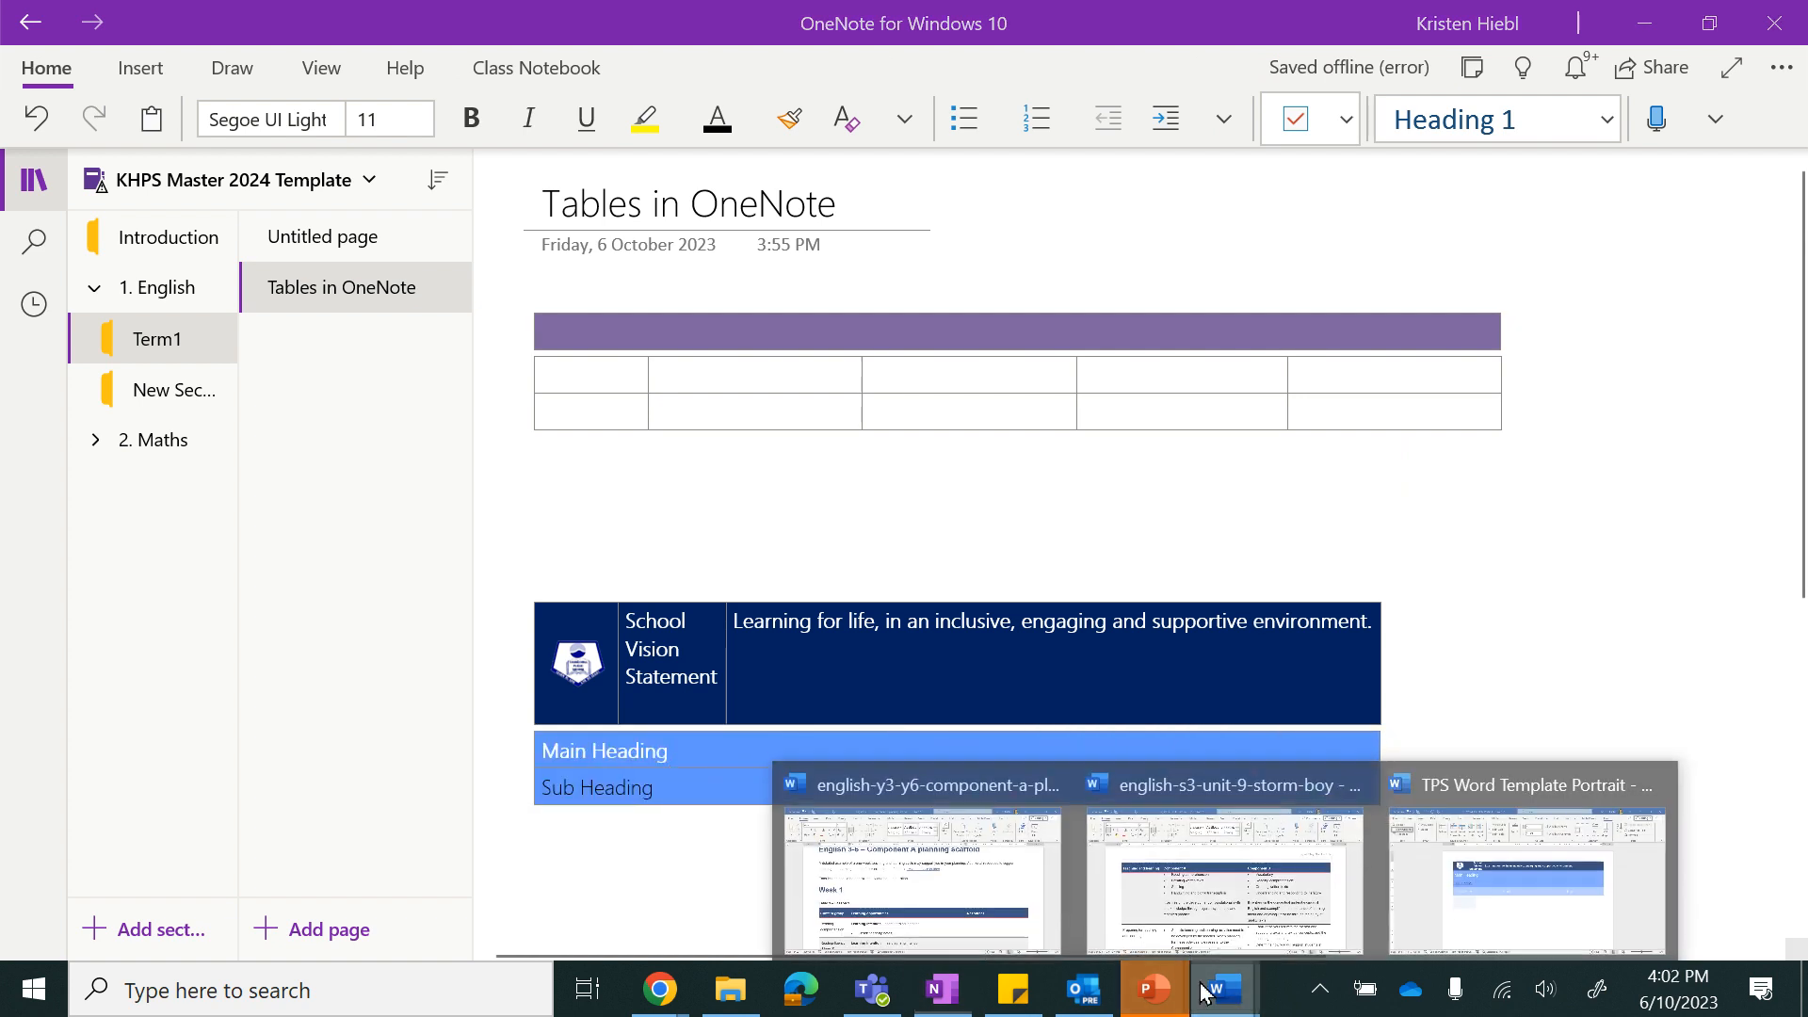
pyautogui.click(1413, 867)
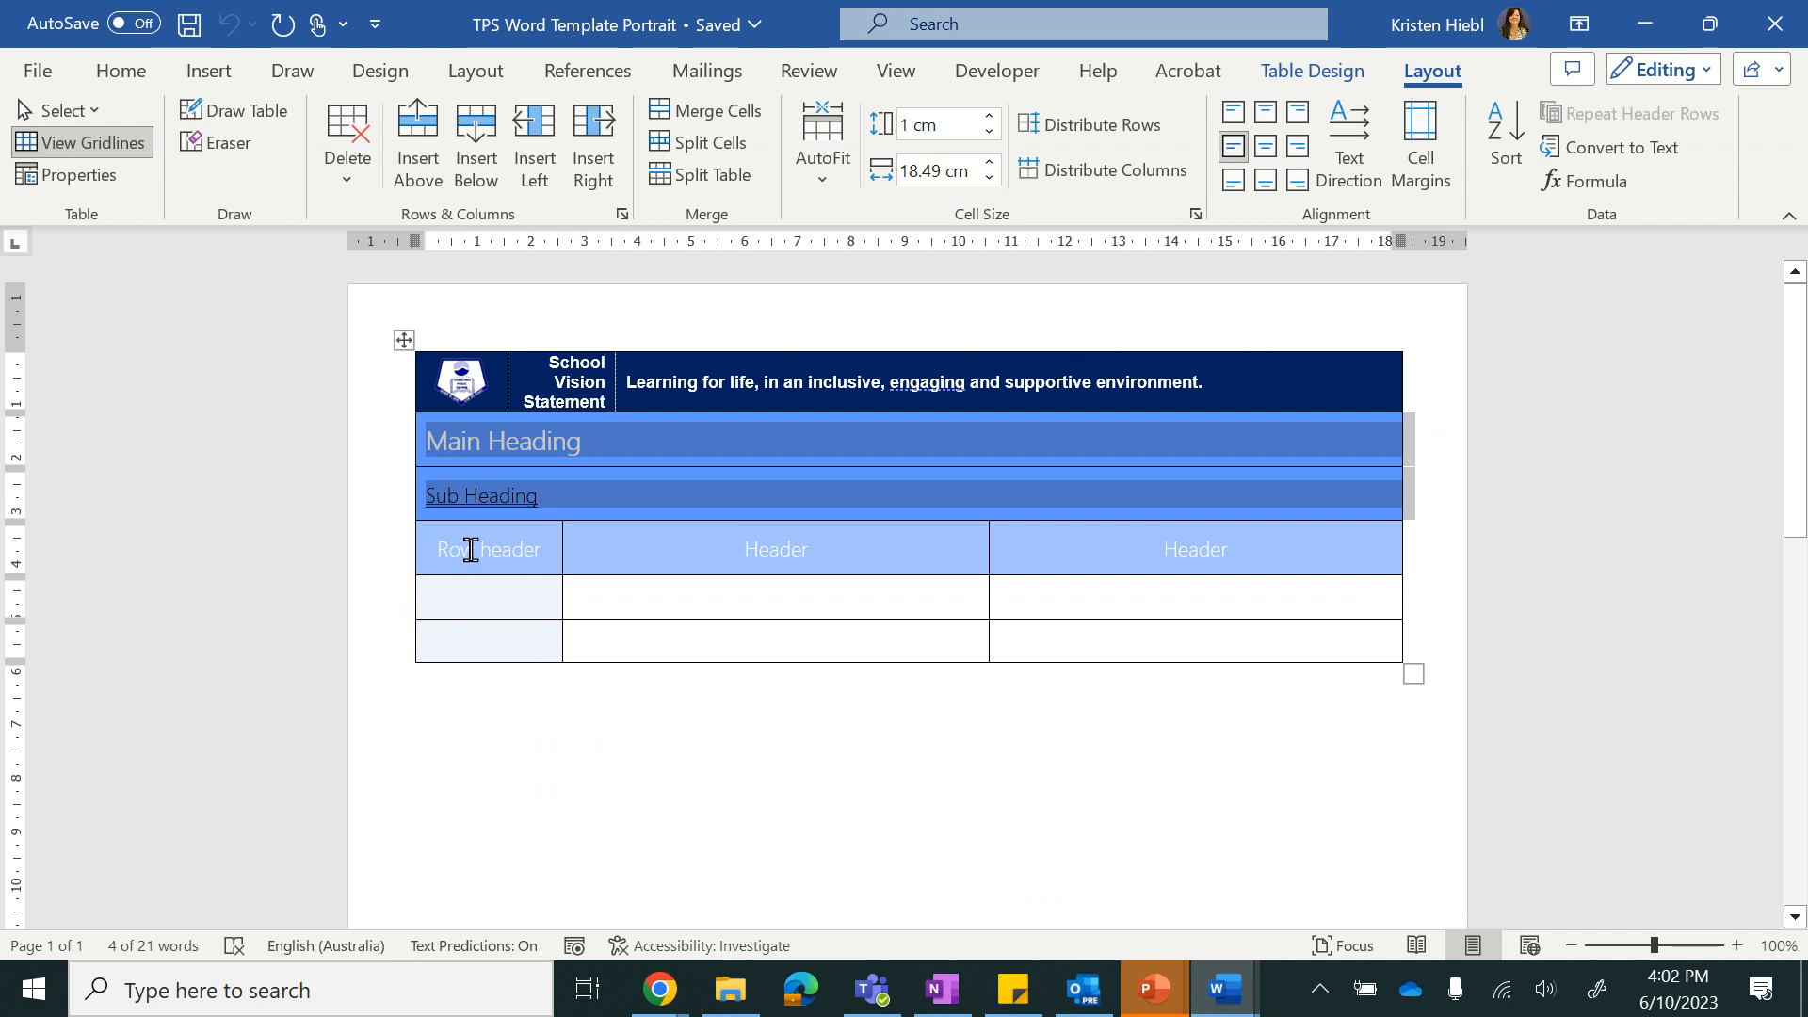
pyautogui.moveTo(470, 549); pyautogui.dragTo(1036, 633)
pyautogui.hotkey('ctrl', 'c')
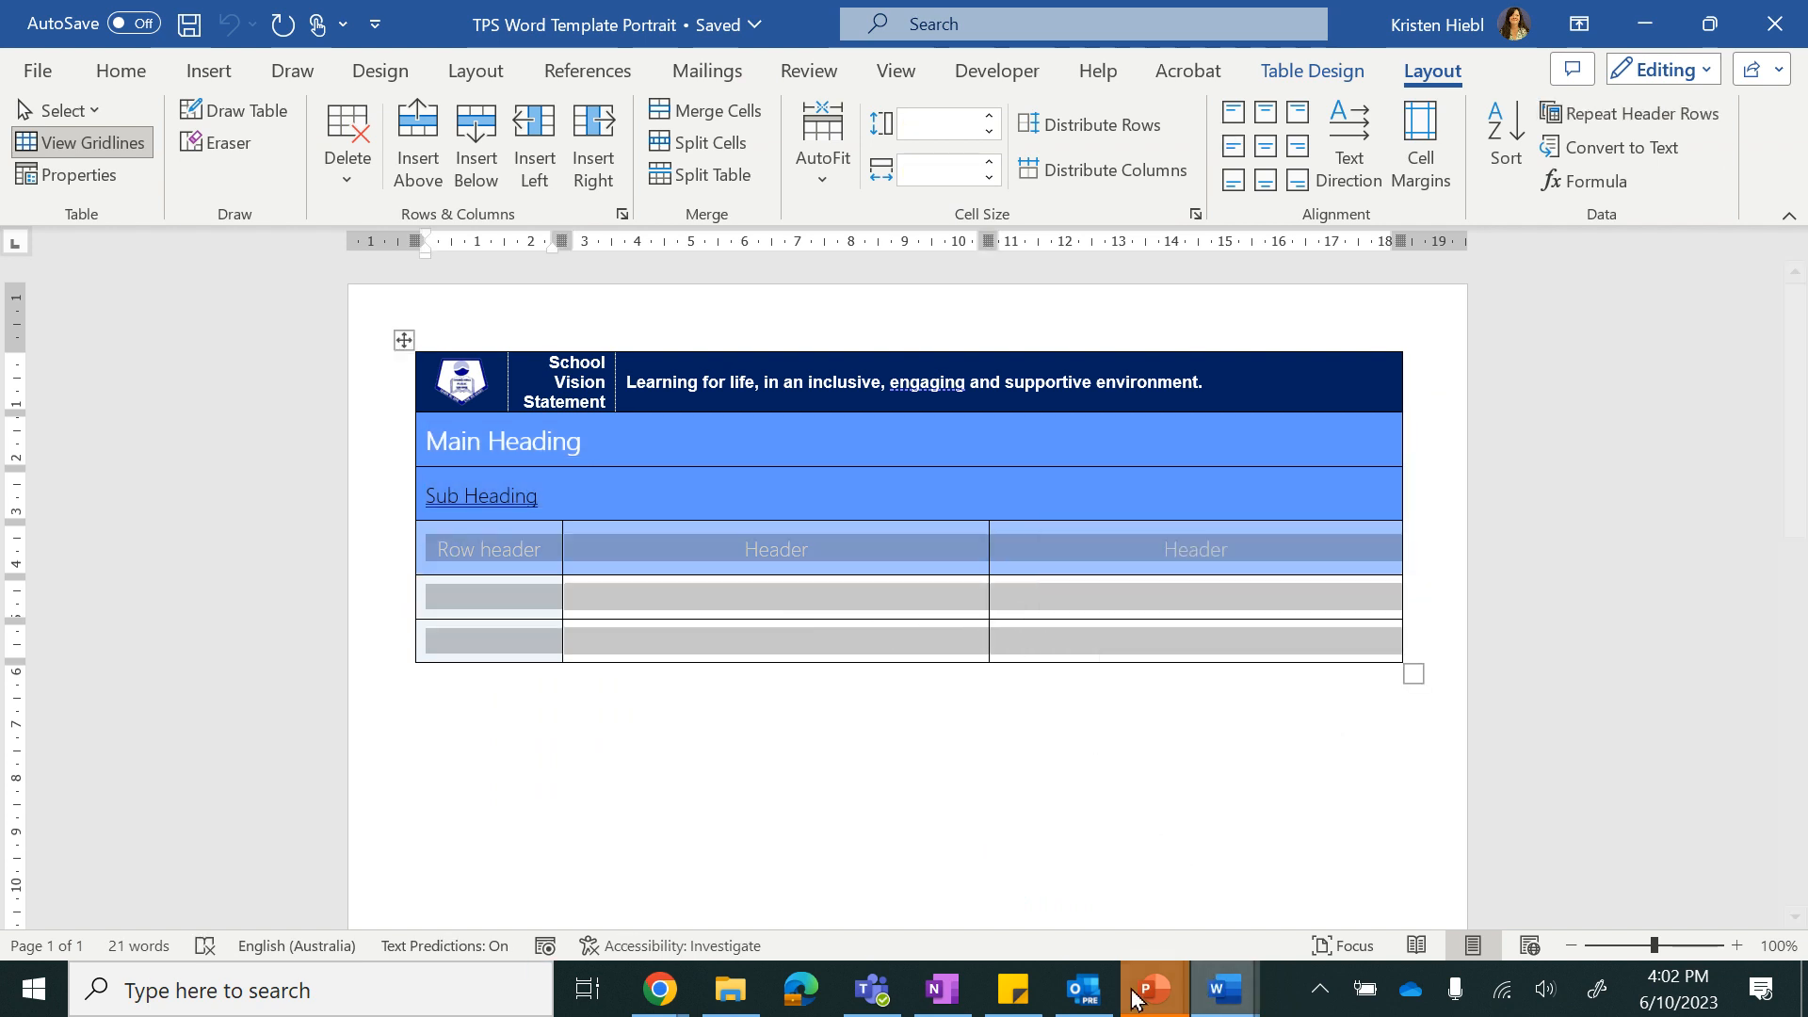
pyautogui.click(942, 994)
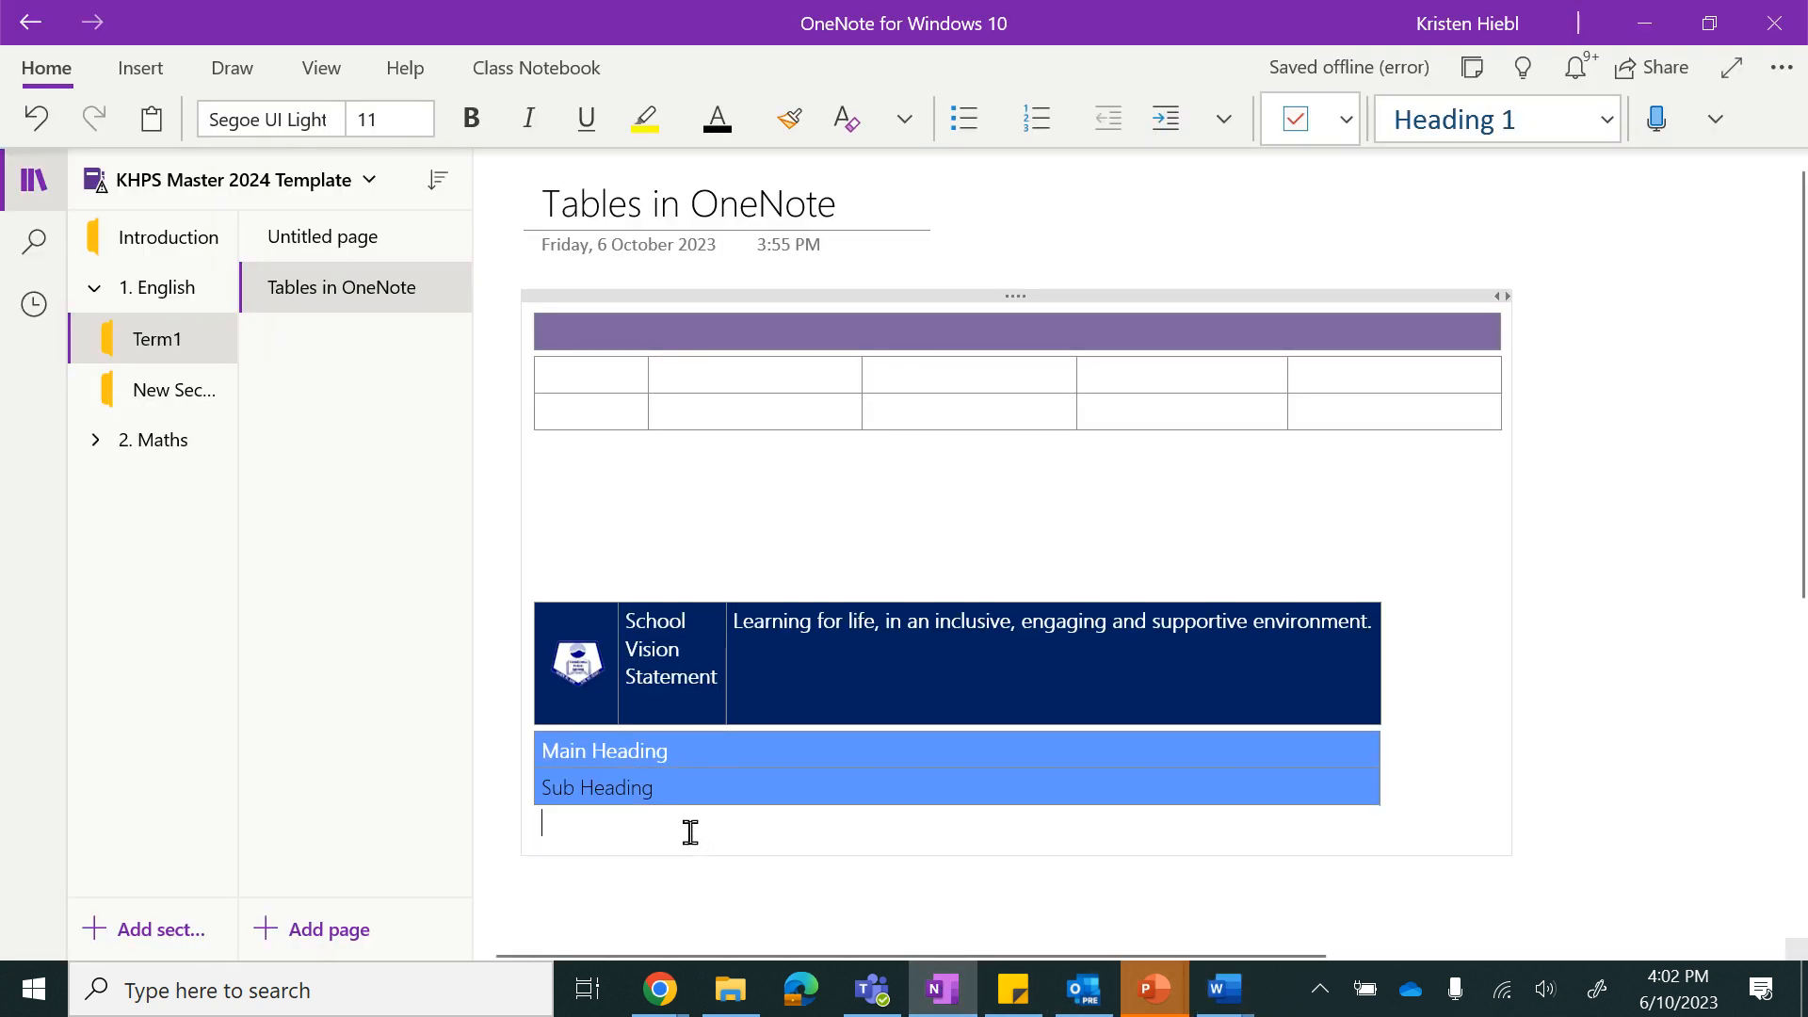
pyautogui.hotkey('ctrl', 'v')
pyautogui.click(817, 799)
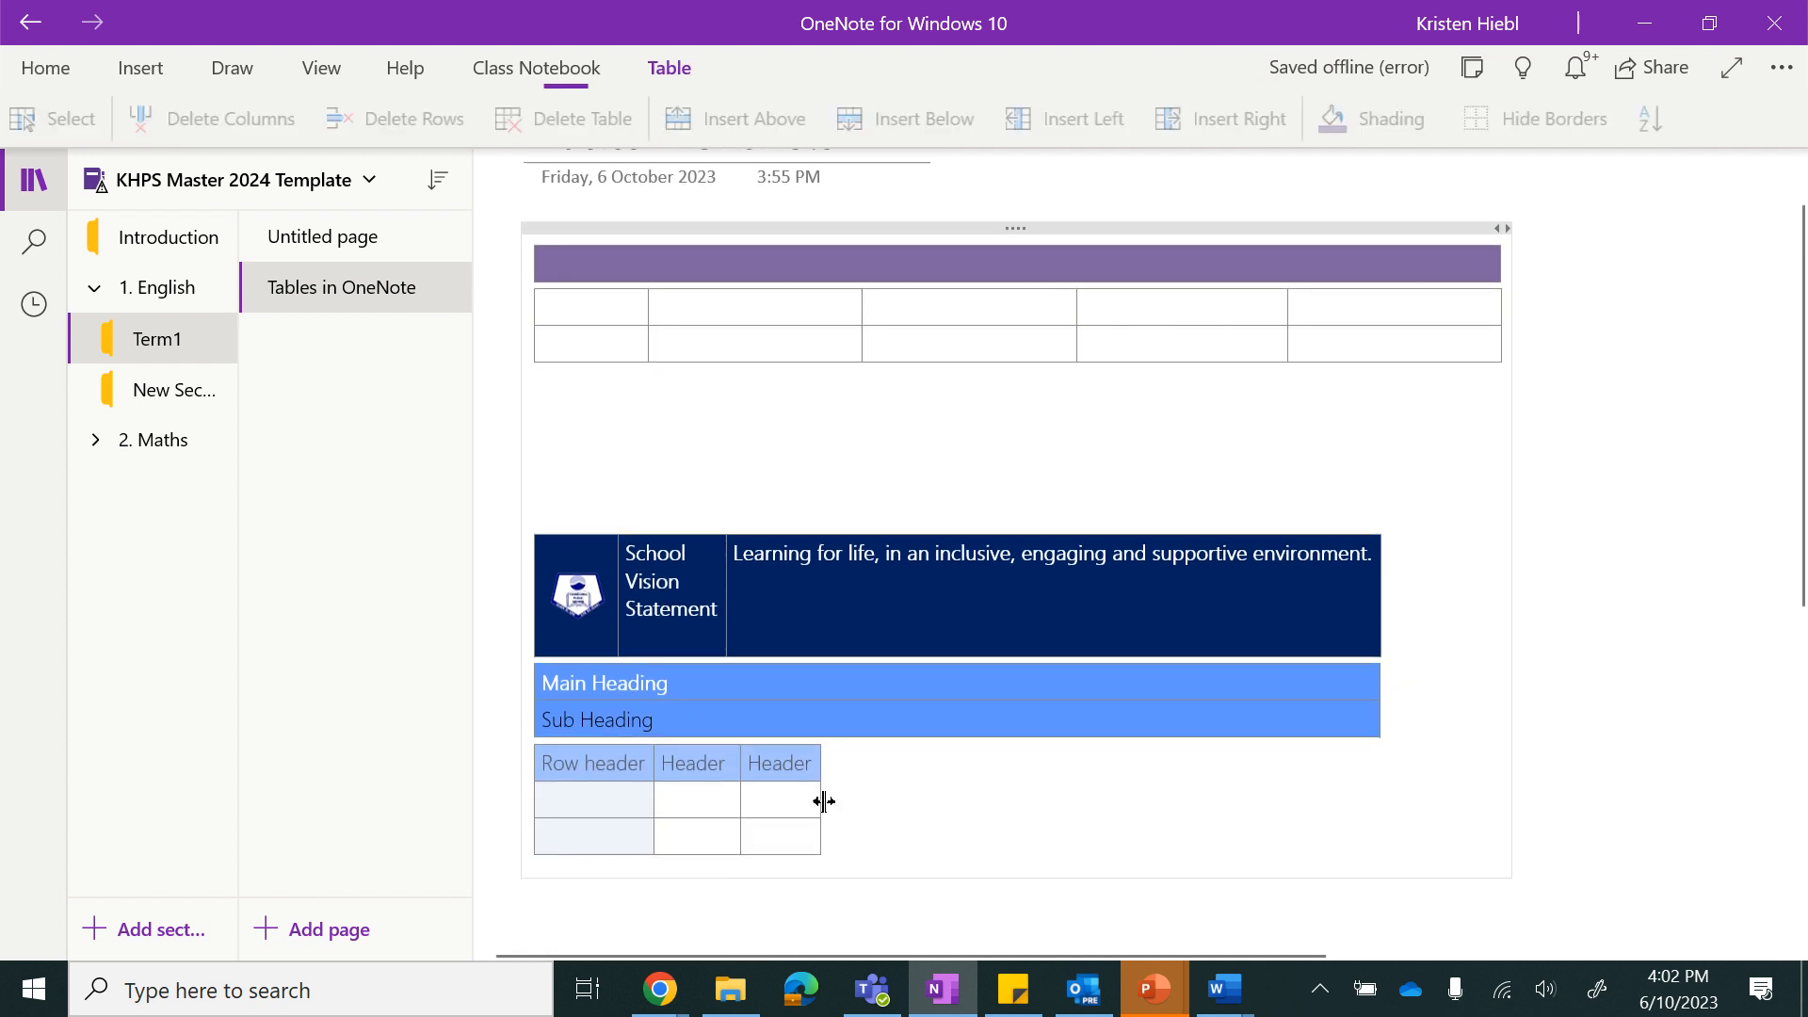
pyautogui.moveTo(820, 802); pyautogui.dragTo(1382, 772)
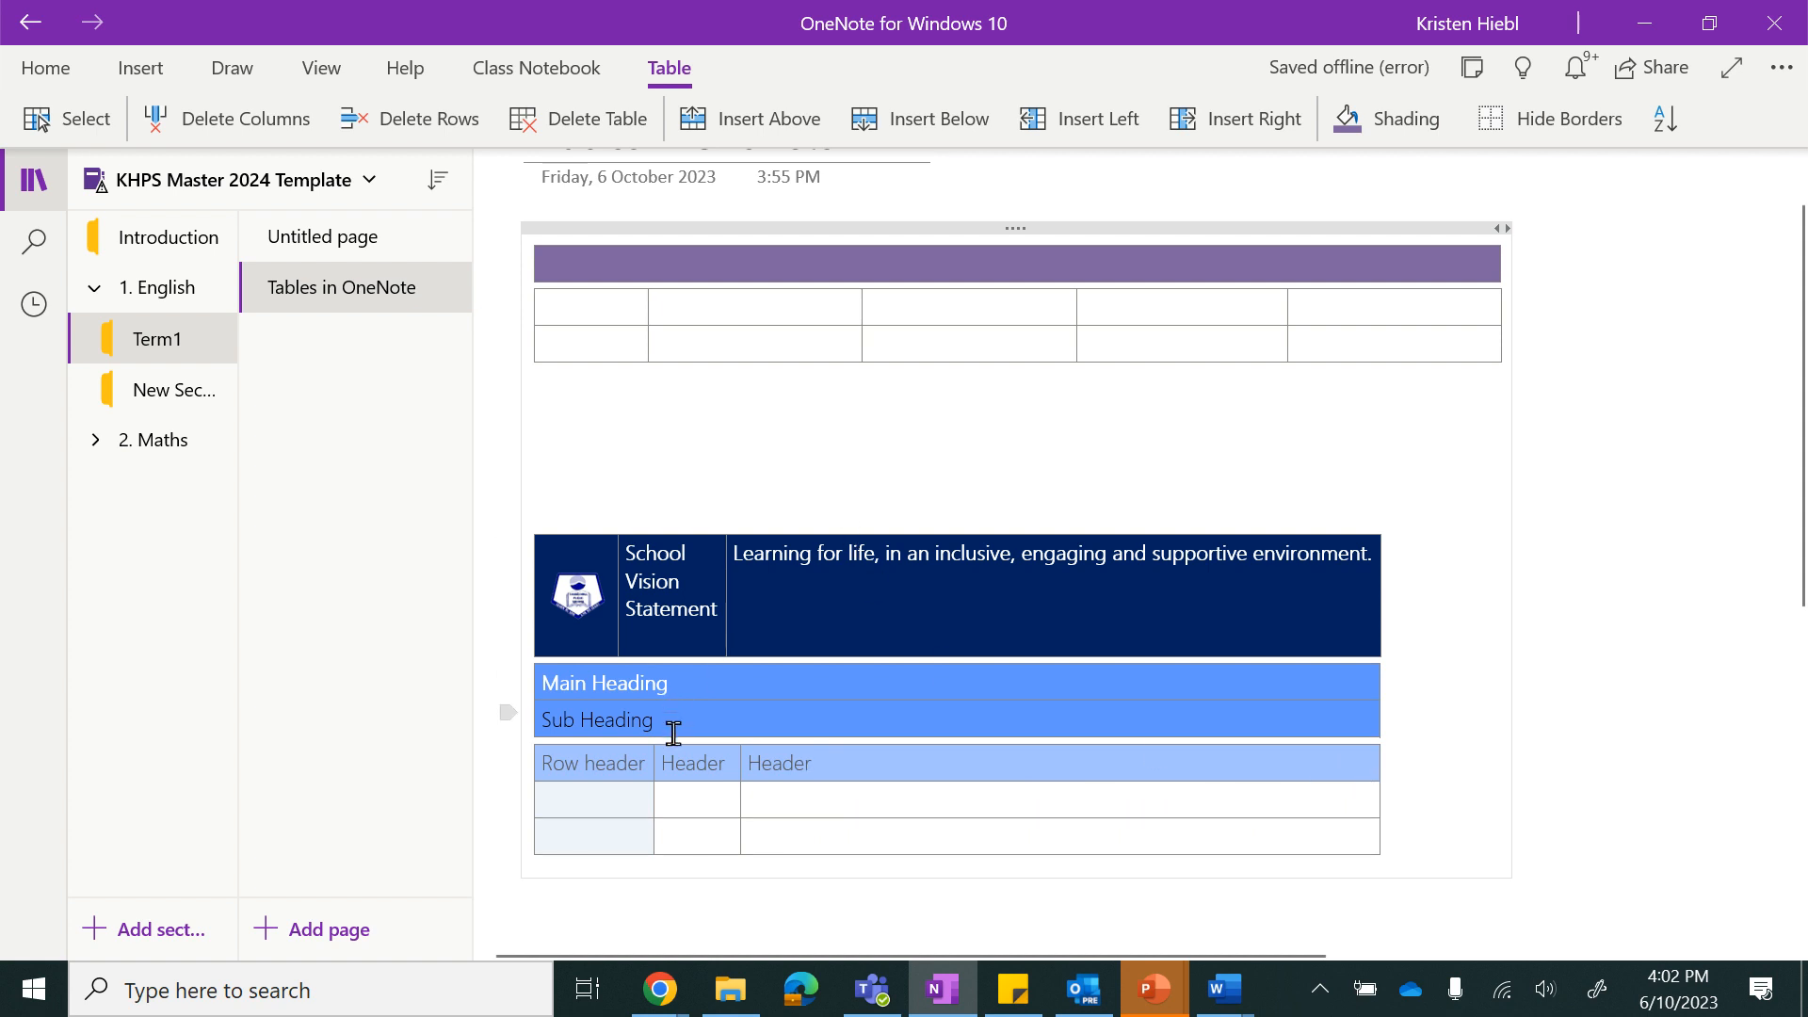
# - Widen the middle Header column, pull the last column's edge back near the banner's edge, and widen the surrounding note container
pyautogui.moveTo(738, 768); pyautogui.dragTo(939, 753)
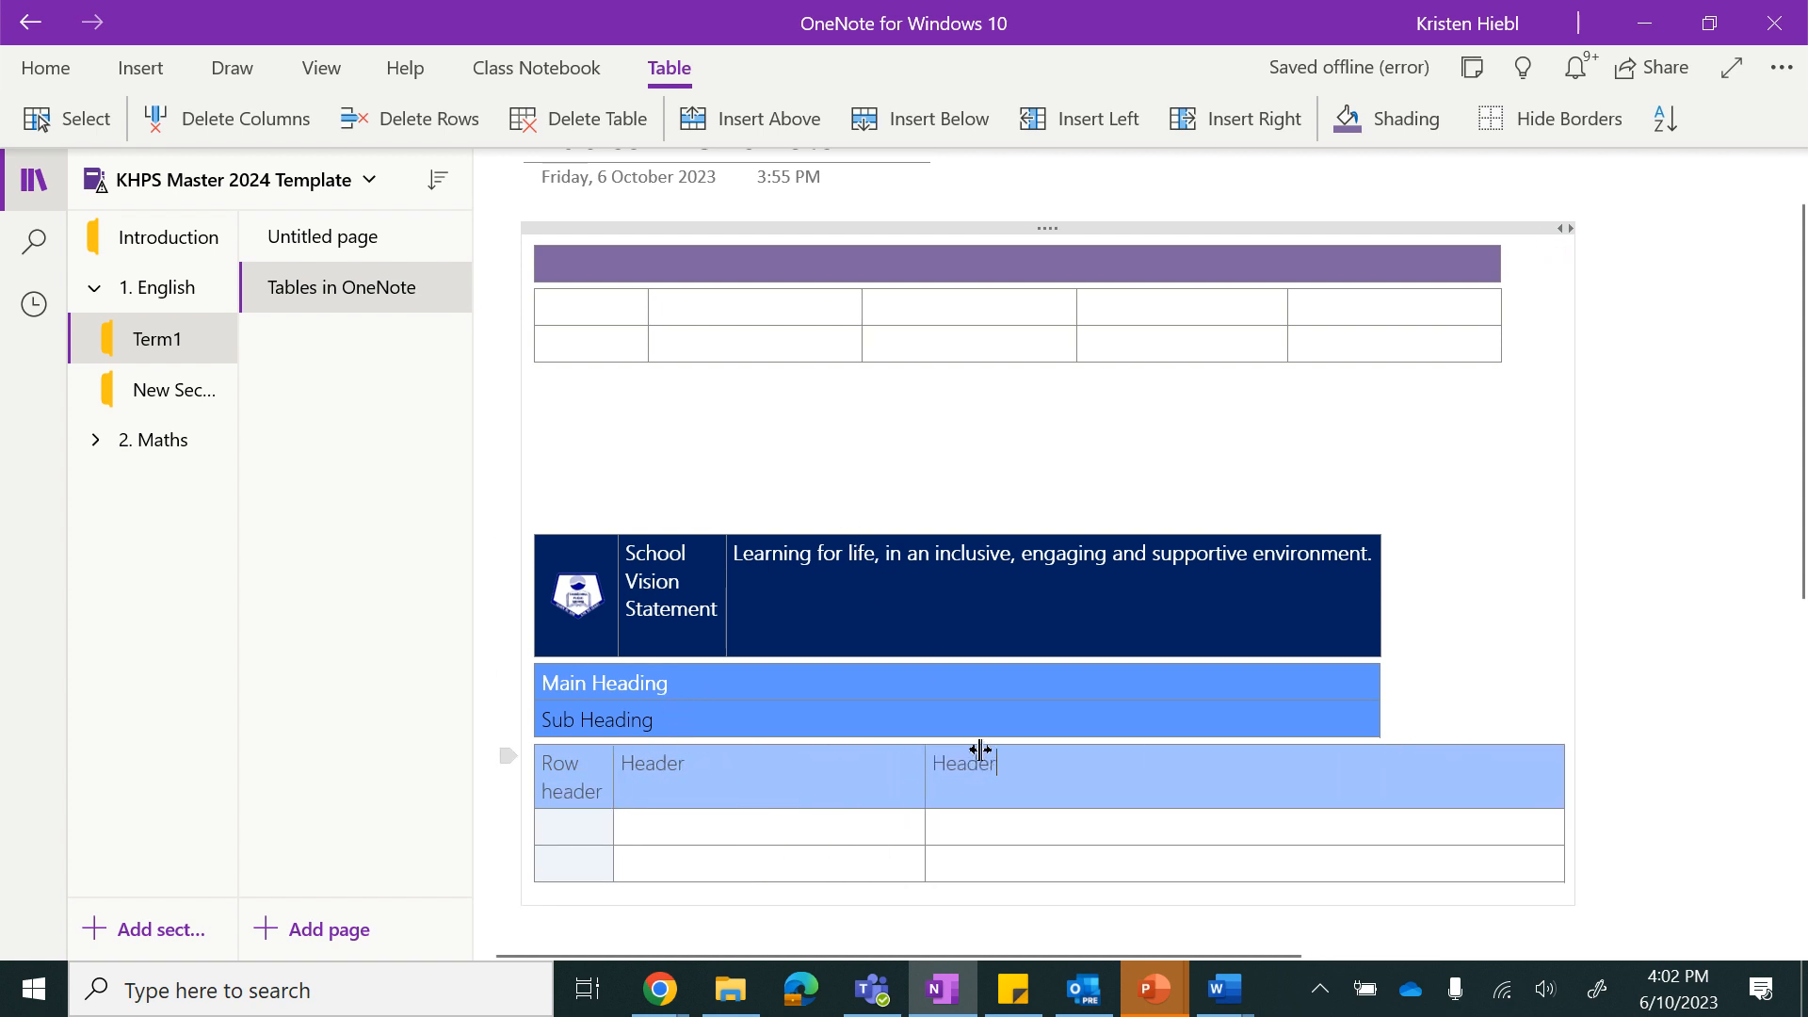
pyautogui.moveTo(1578, 779); pyautogui.dragTo(1370, 788)
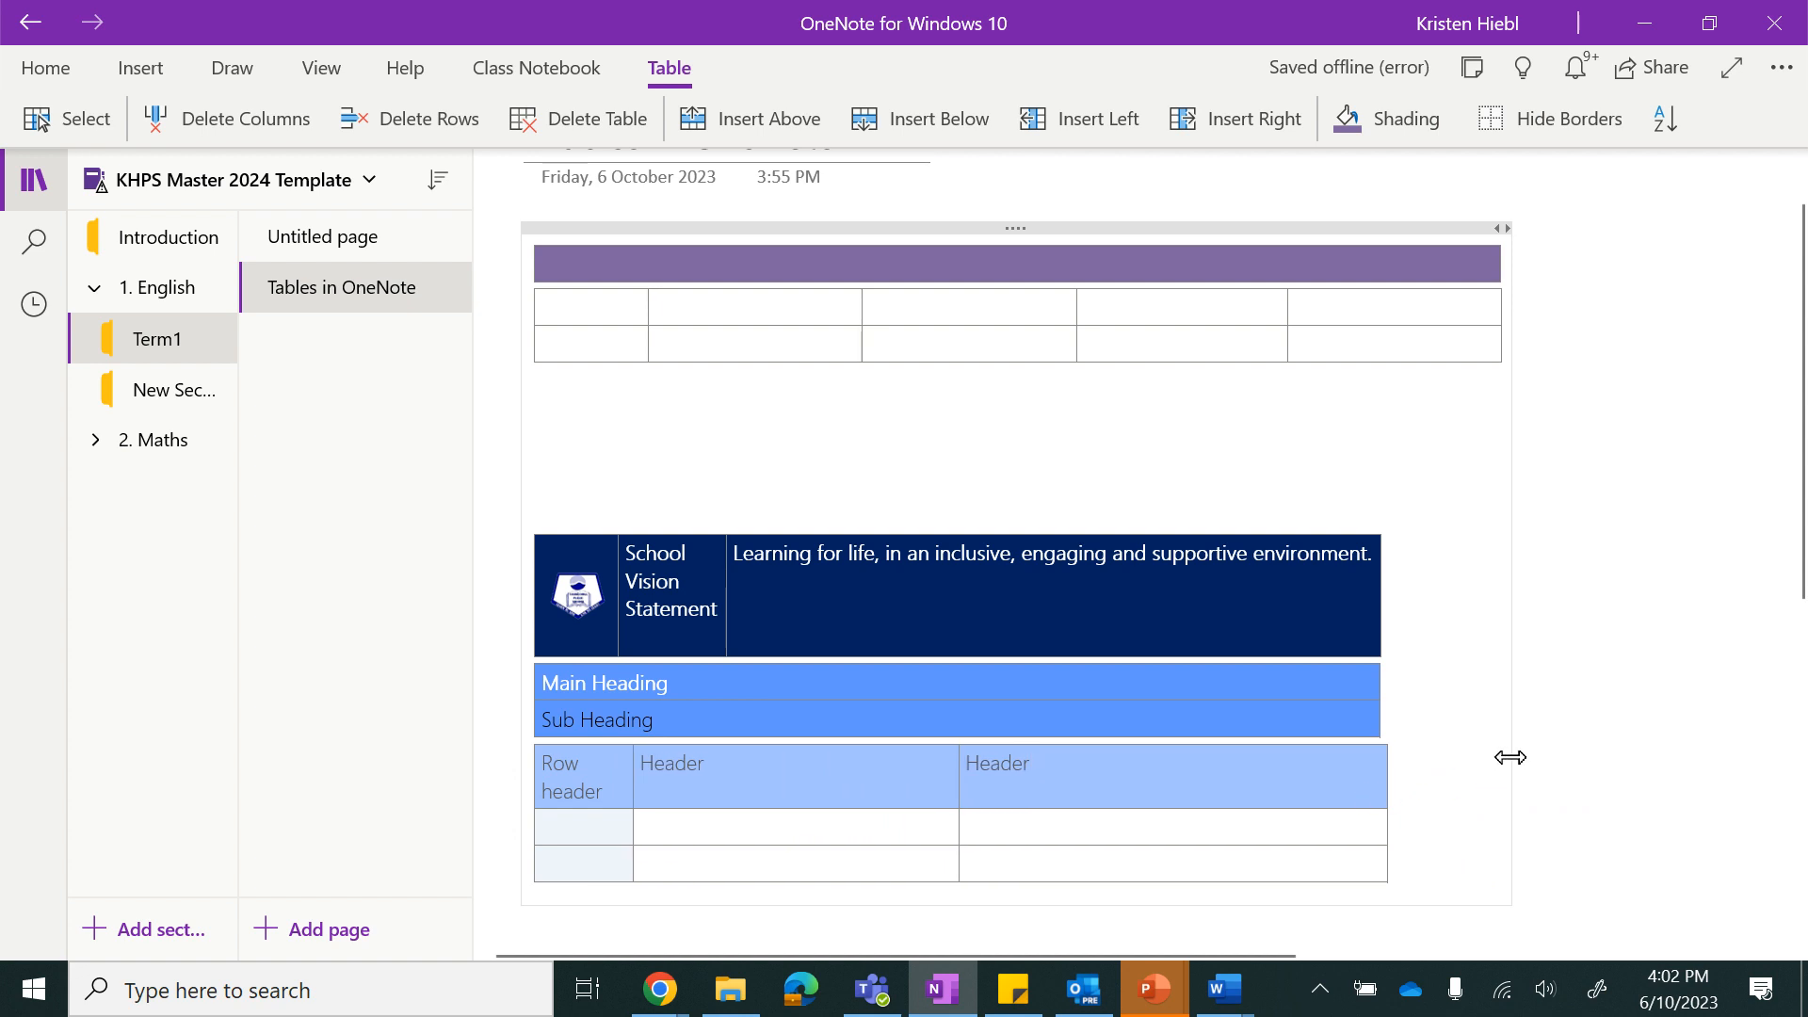
pyautogui.moveTo(1510, 757); pyautogui.dragTo(1666, 718)
pyautogui.click(1110, 767)
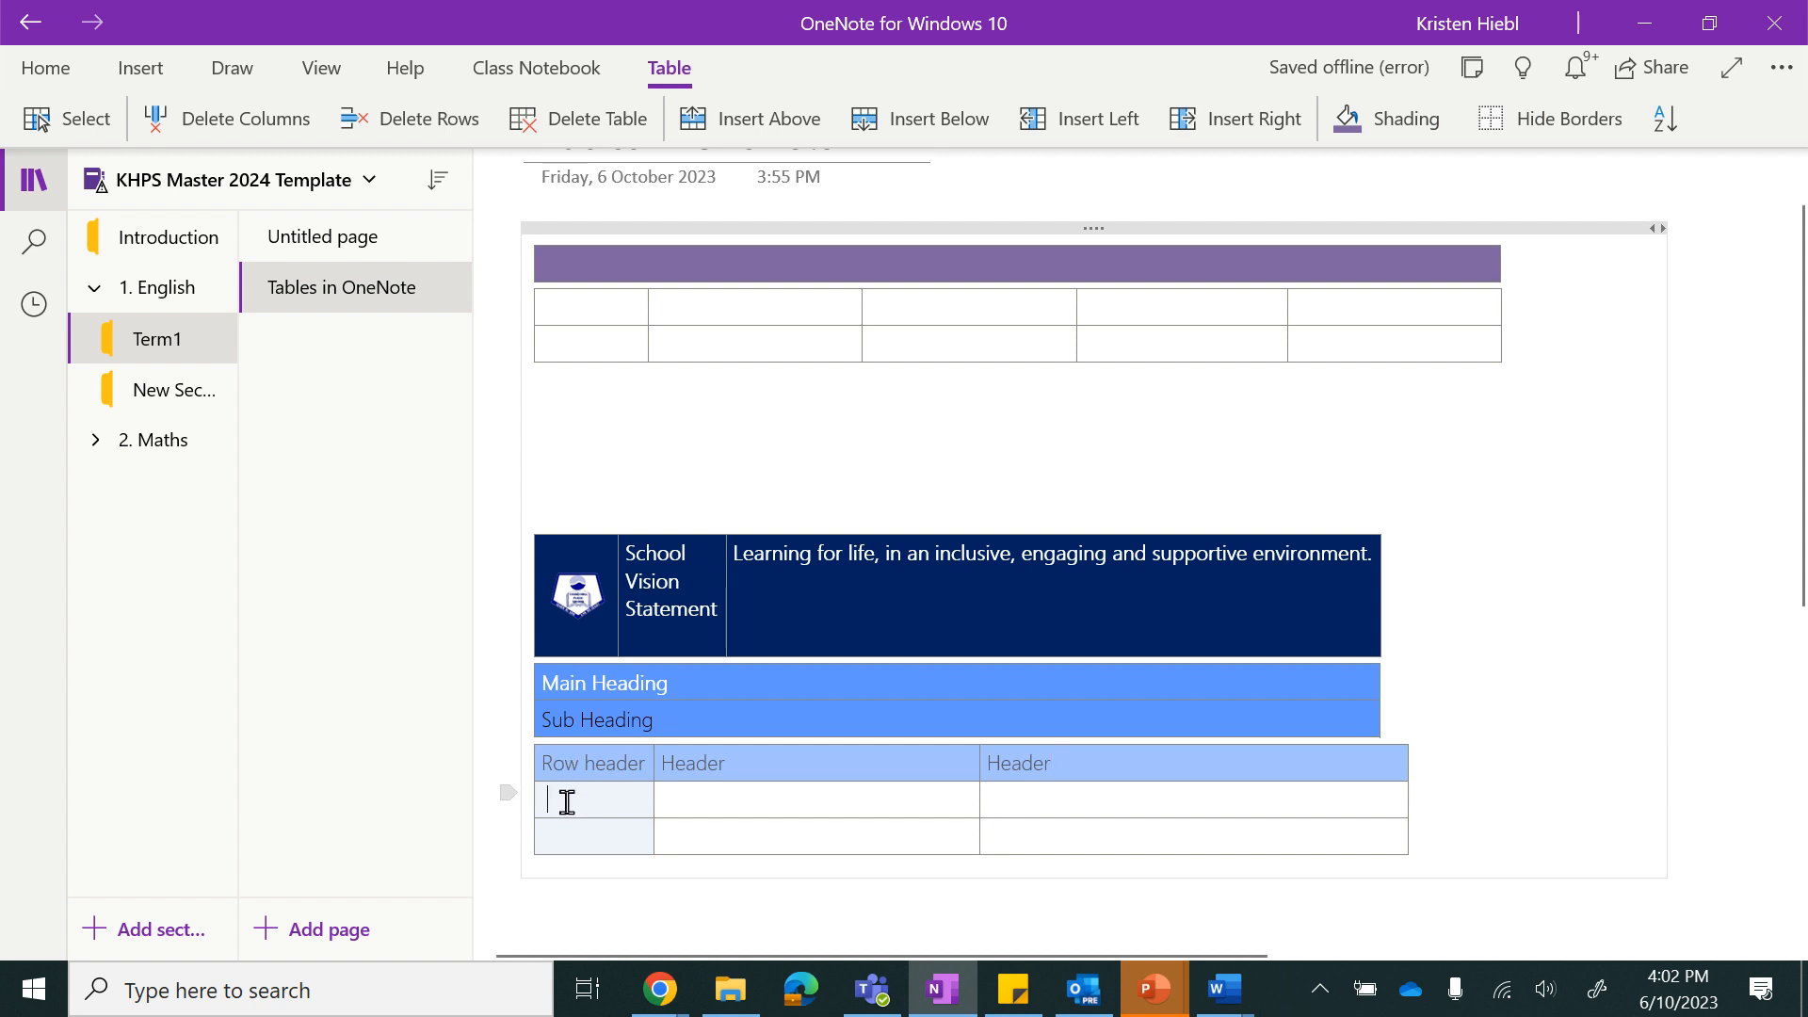
# - Split the header table at its first blank row, insert a single-cell table in the gap, and stretch it to about the banner's width
pyautogui.press('Return')
pyautogui.press('BackSpace')
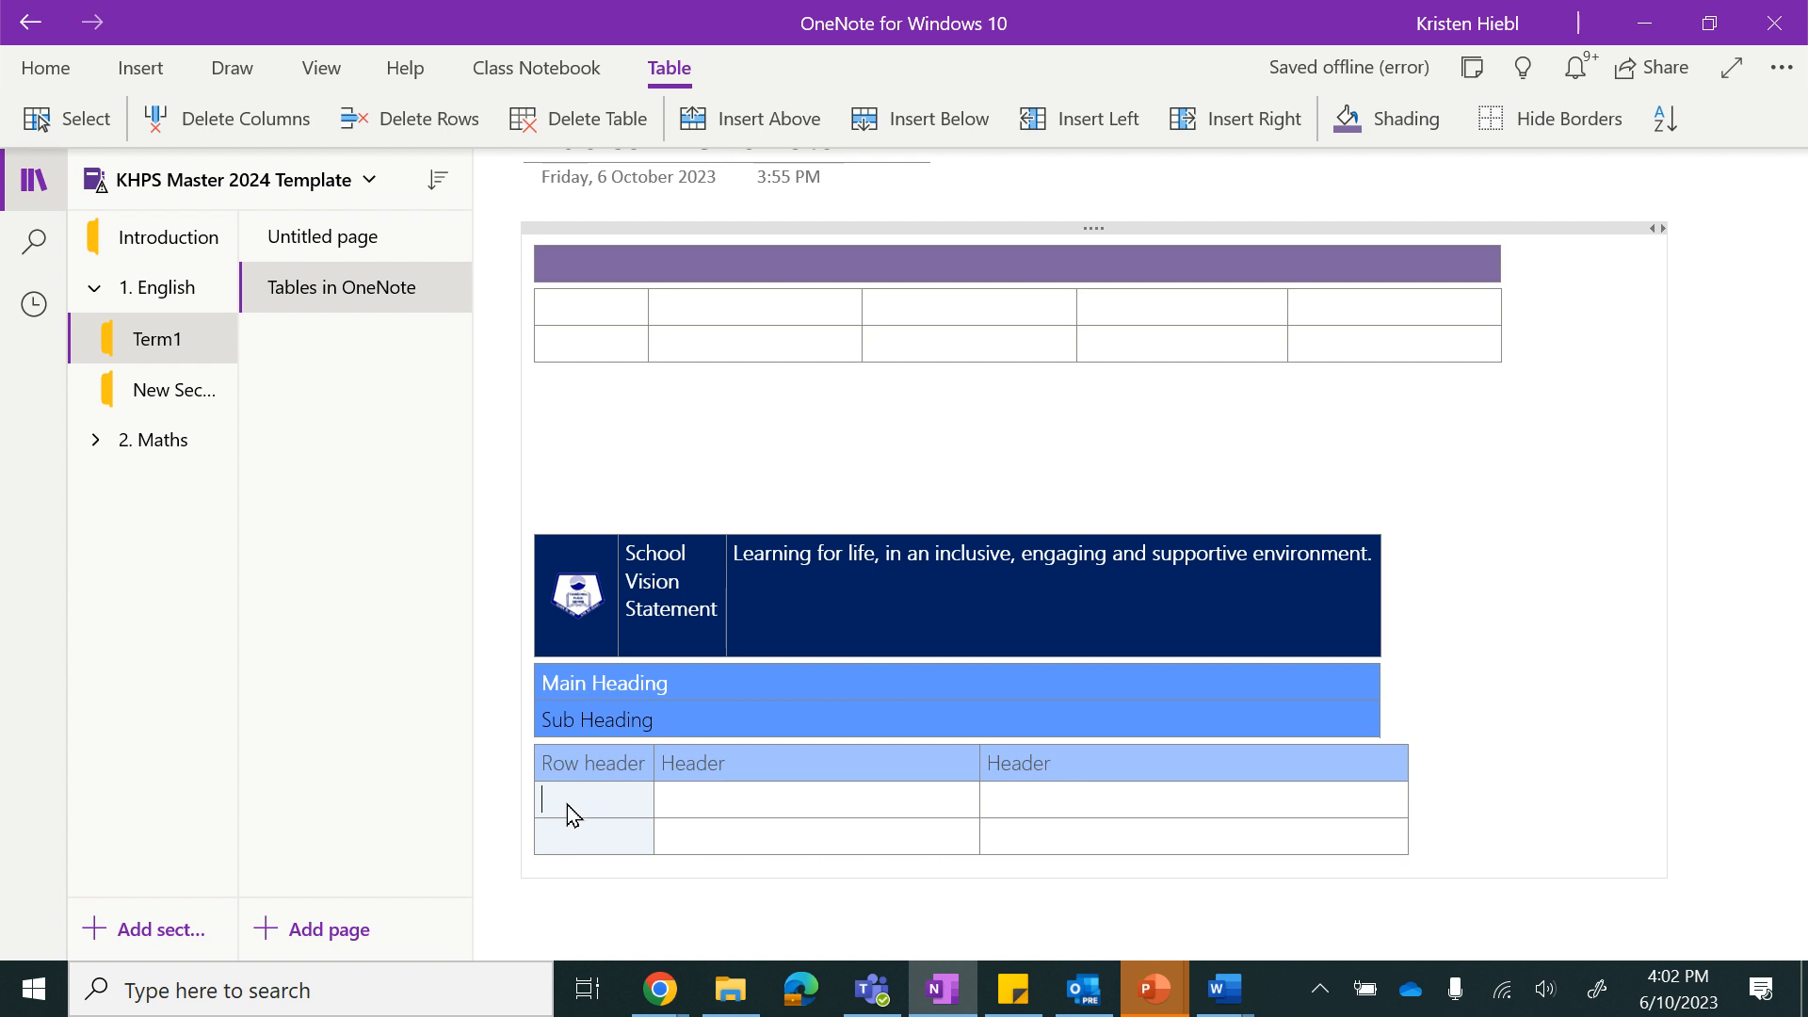
pyautogui.press('Return')
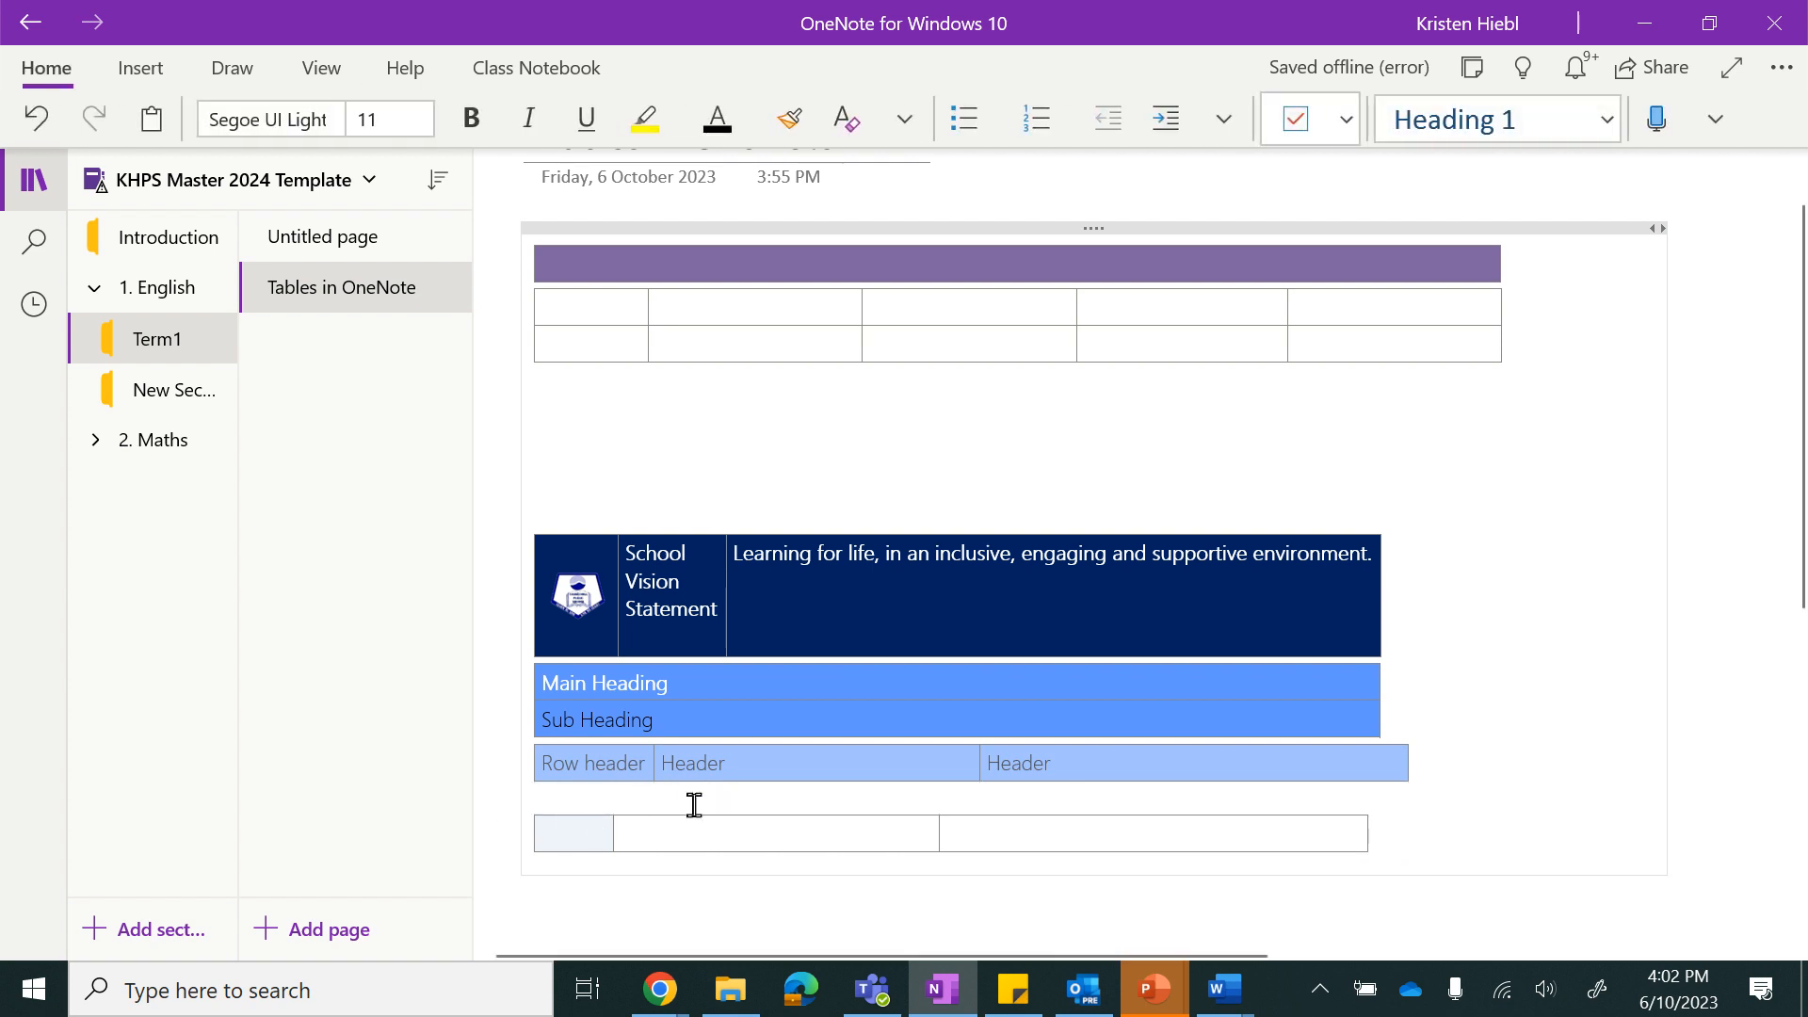
pyautogui.click(132, 72)
pyautogui.click(184, 120)
pyautogui.click(62, 243)
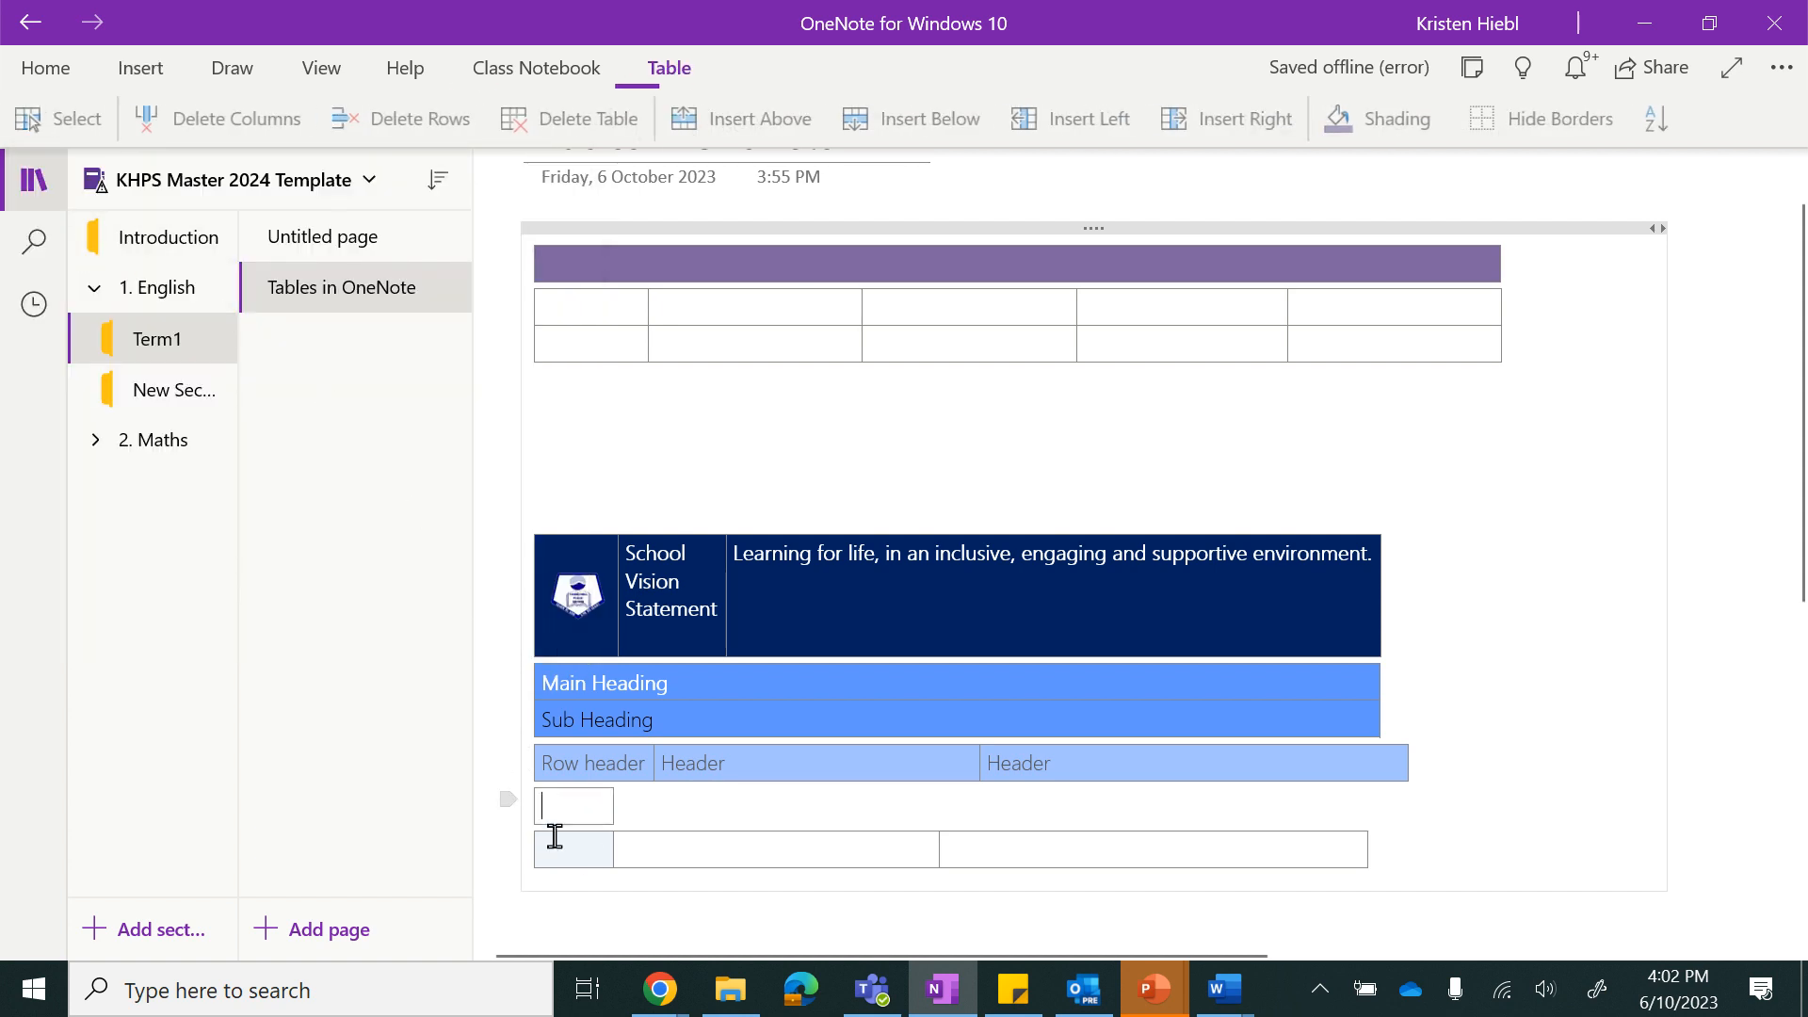
pyautogui.moveTo(609, 807); pyautogui.dragTo(1394, 804)
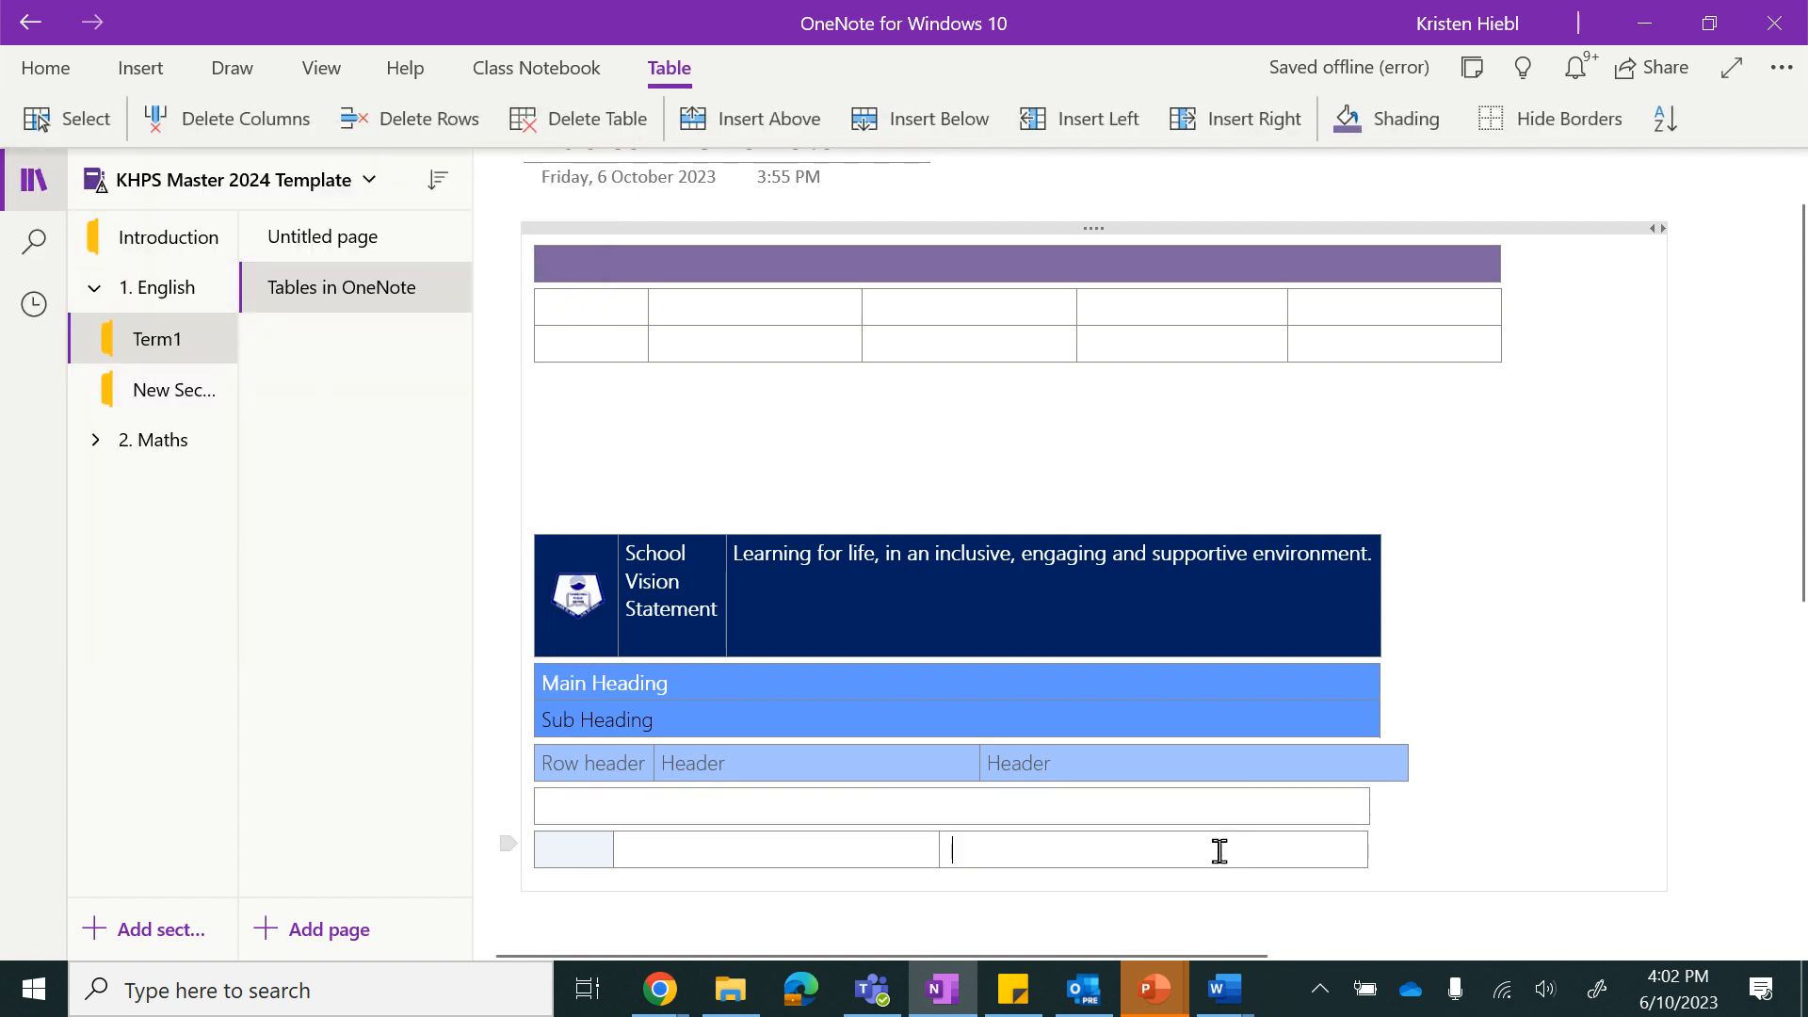
# - Extend the split-off blank row below the single-cell table to nine columns and add a taller second row beneath it
pyautogui.press('Tab')
pyautogui.press('Tab')
pyautogui.press('Tab')
pyautogui.press('Tab')
pyautogui.press('Tab')
pyautogui.press('Tab')
pyautogui.press('Return')
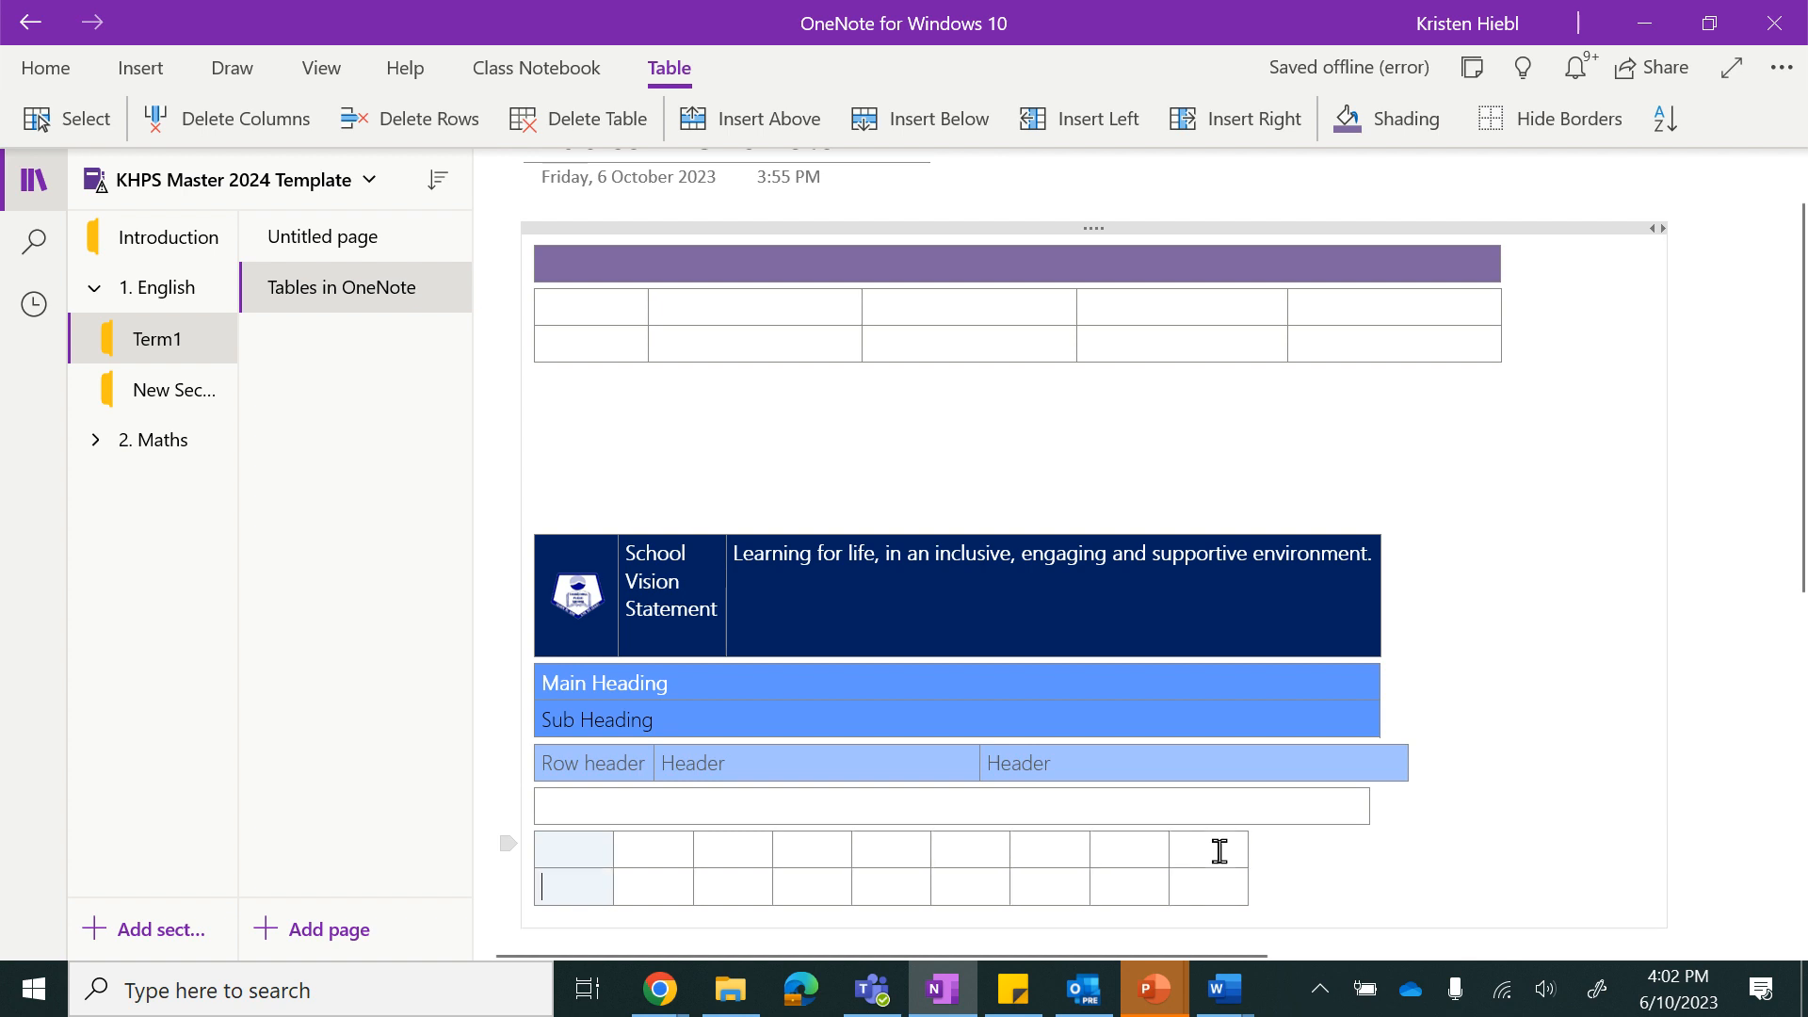
pyautogui.click(1168, 810)
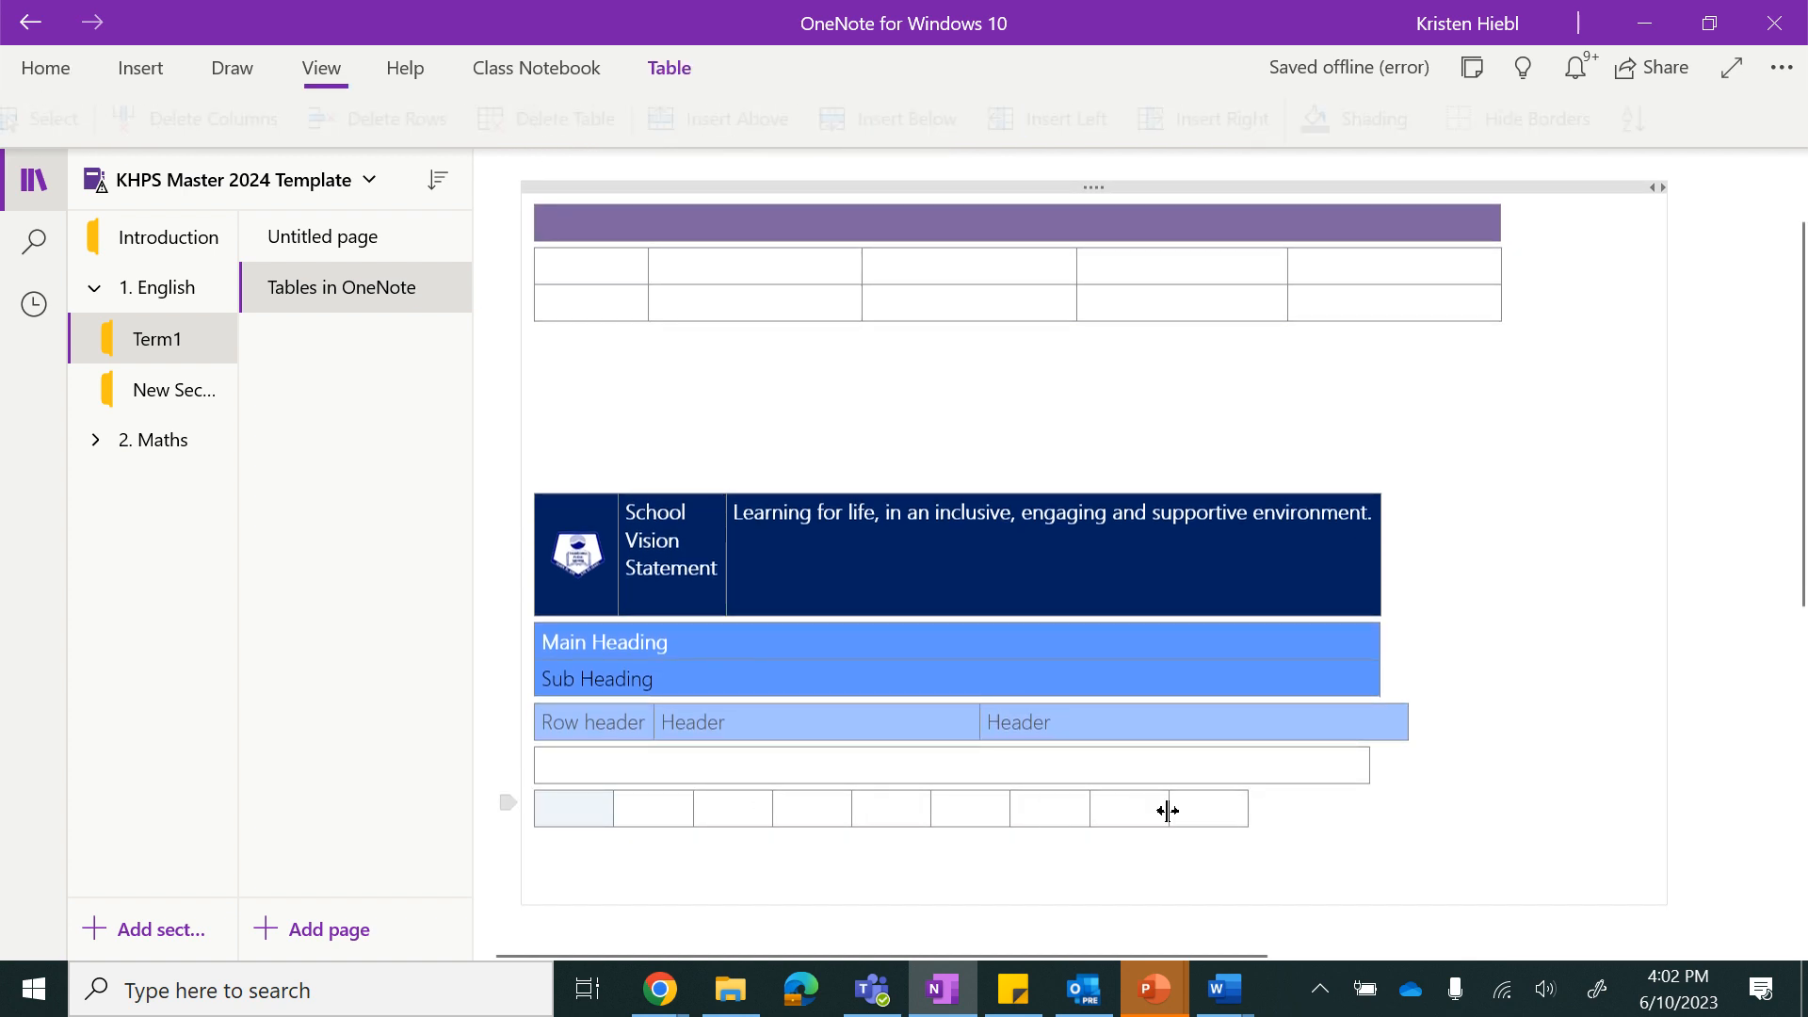
pyautogui.press('Return')
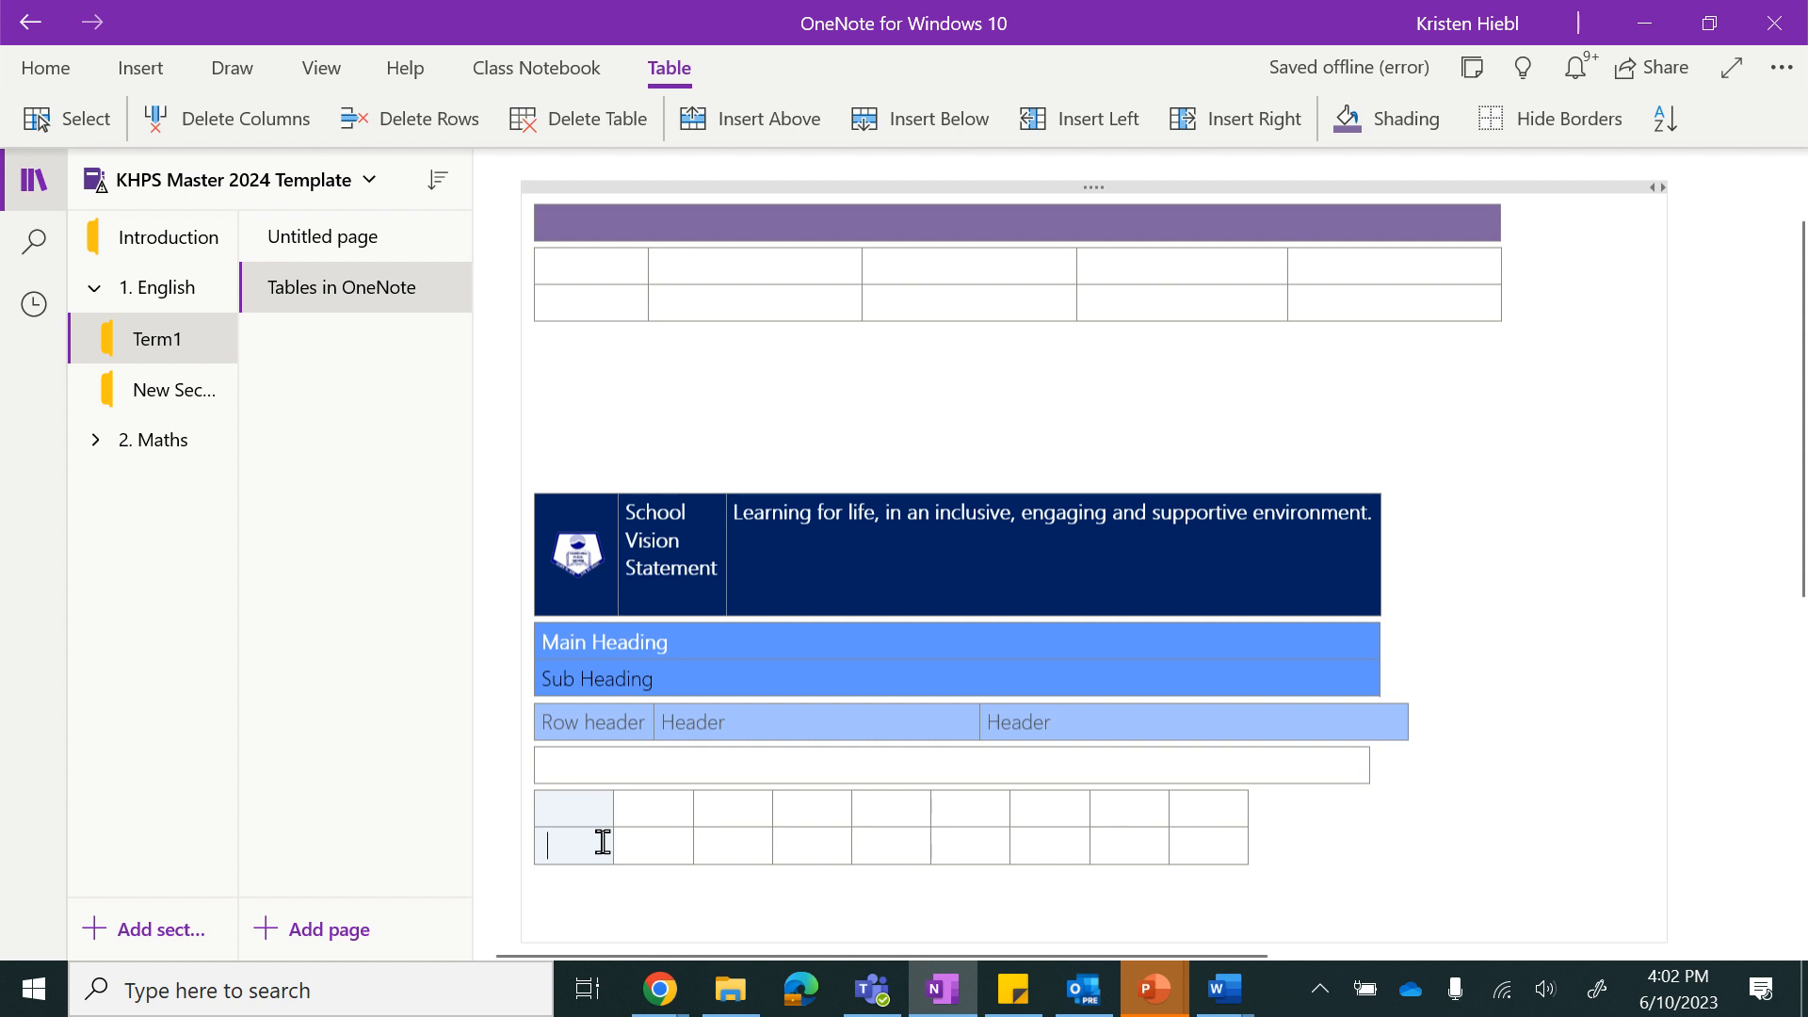
pyautogui.press('Return')
pyautogui.click(572, 801)
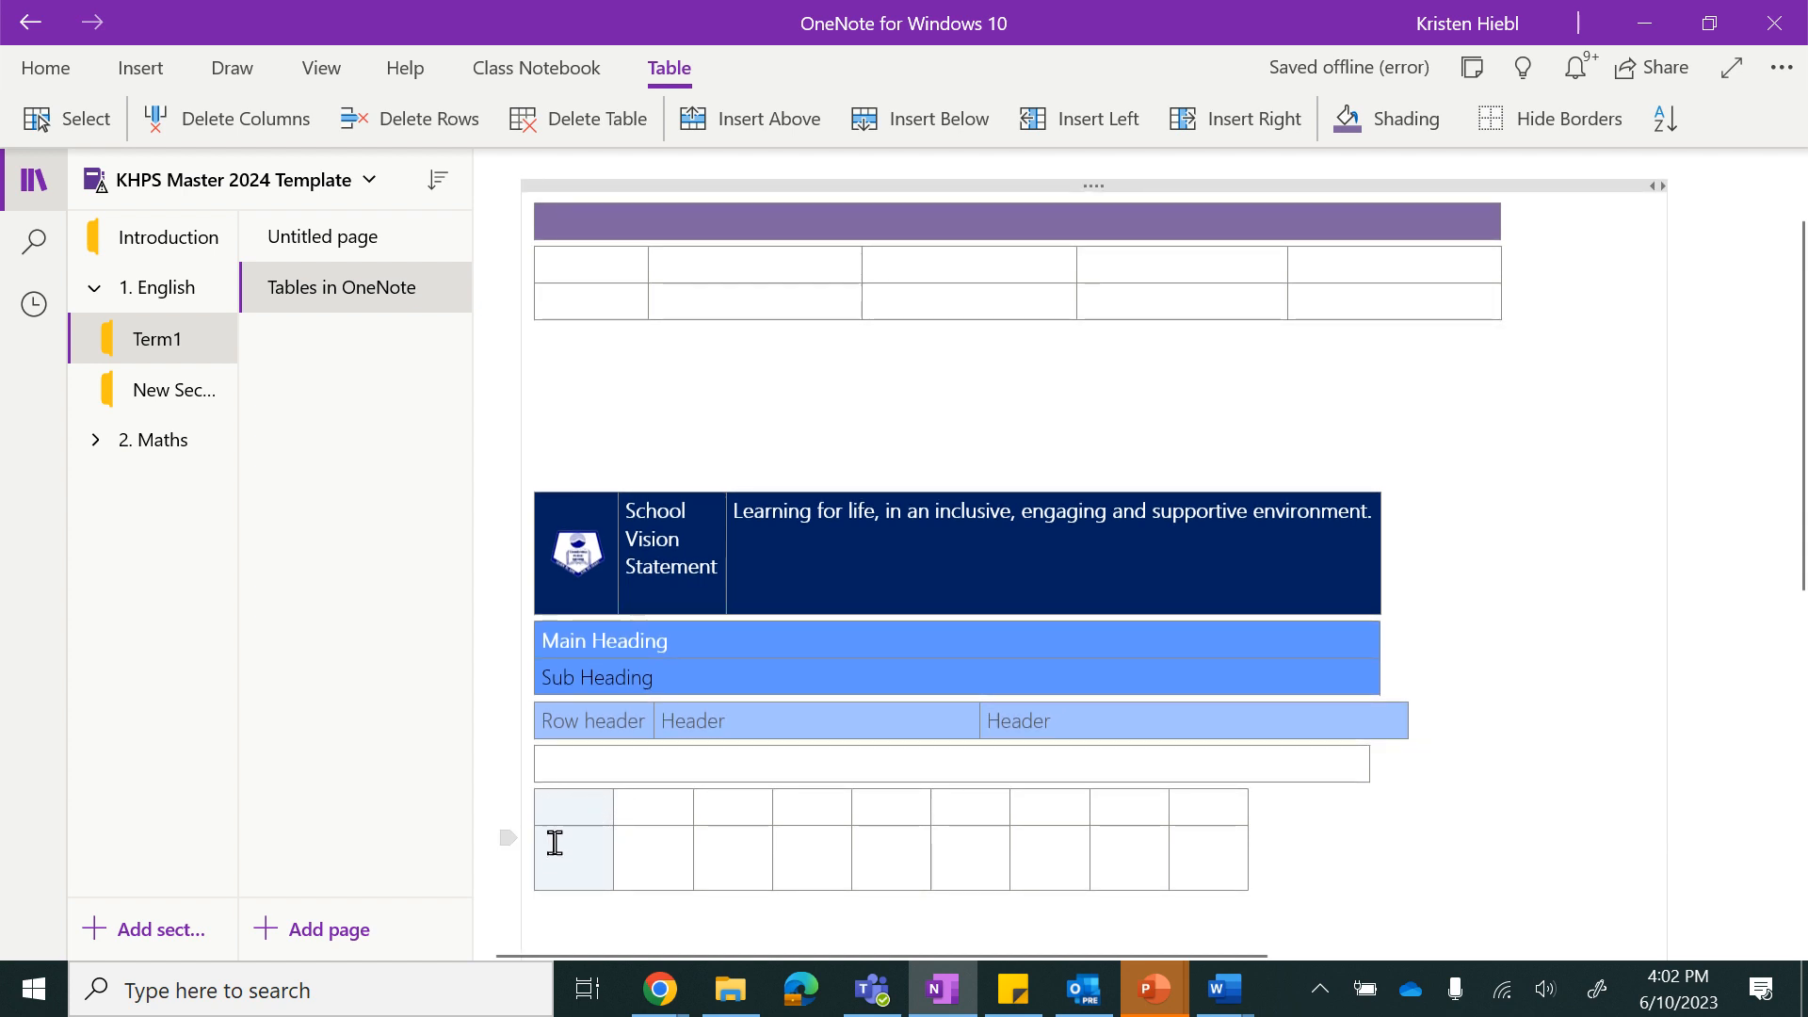
# - Try to split the nine-column table at a newly added blank row, and undo the split
pyautogui.click(554, 843)
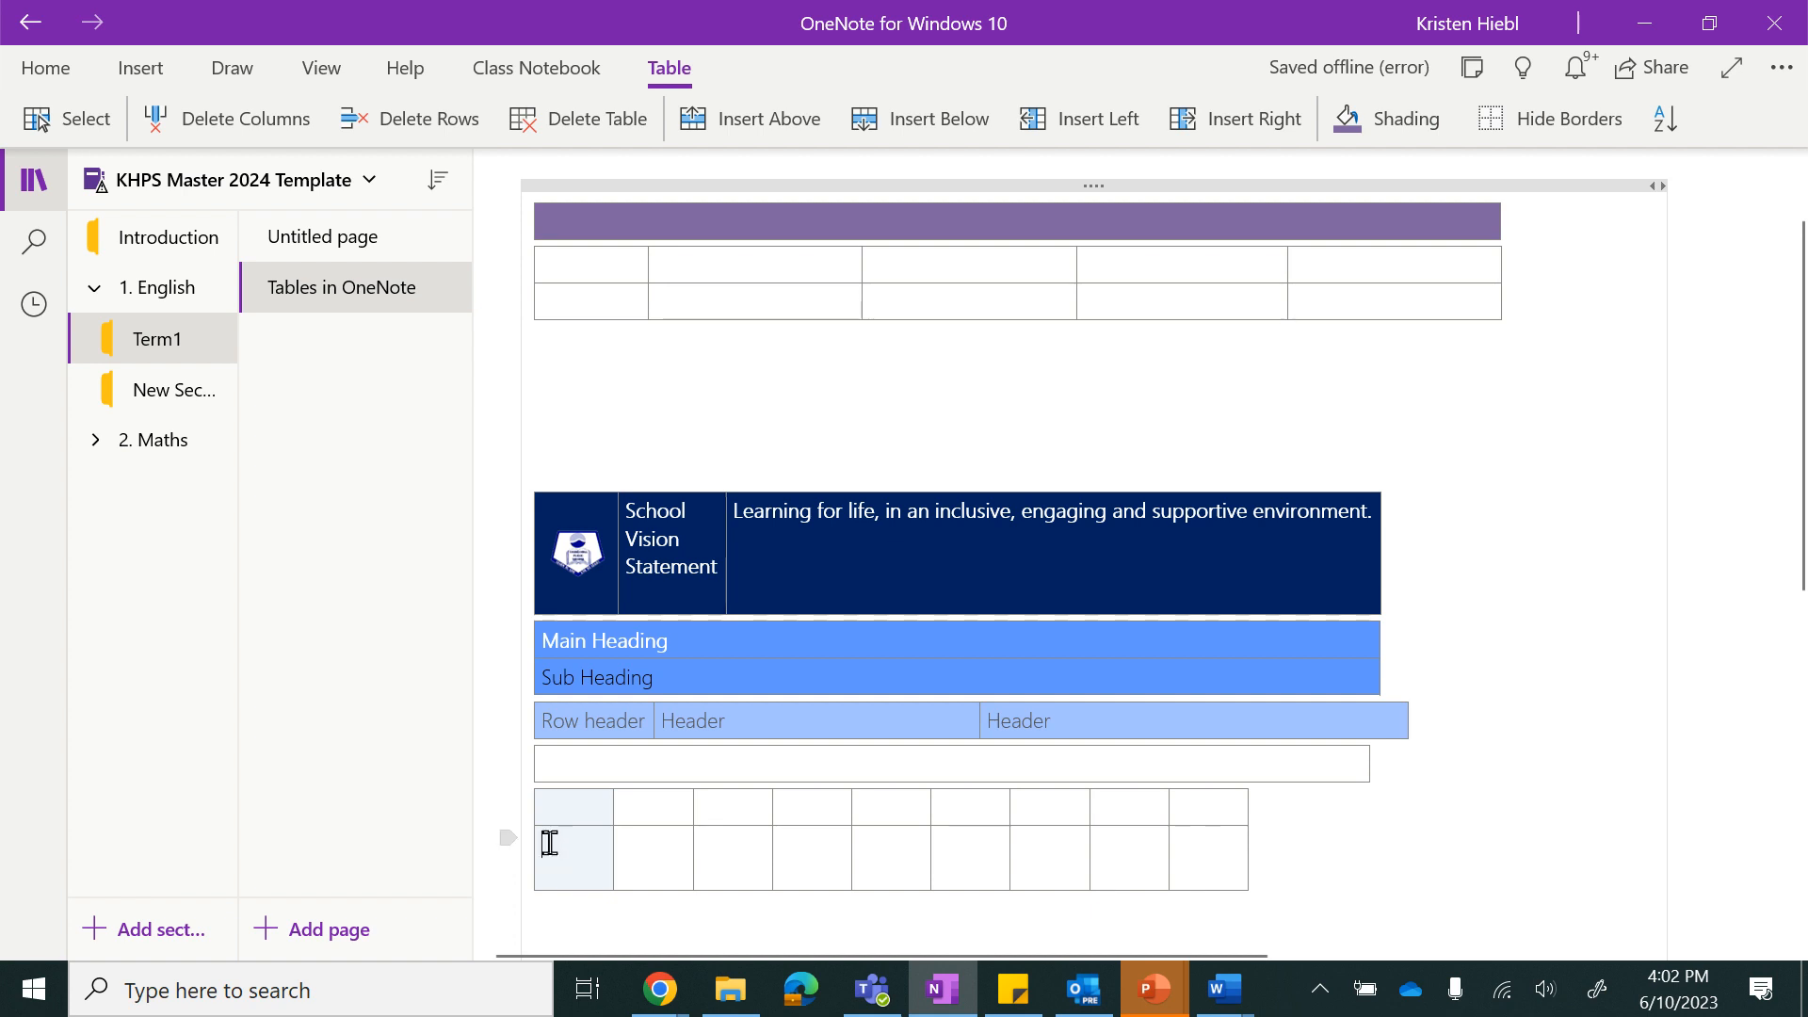
pyautogui.hotkey('ctrl', 'Return')
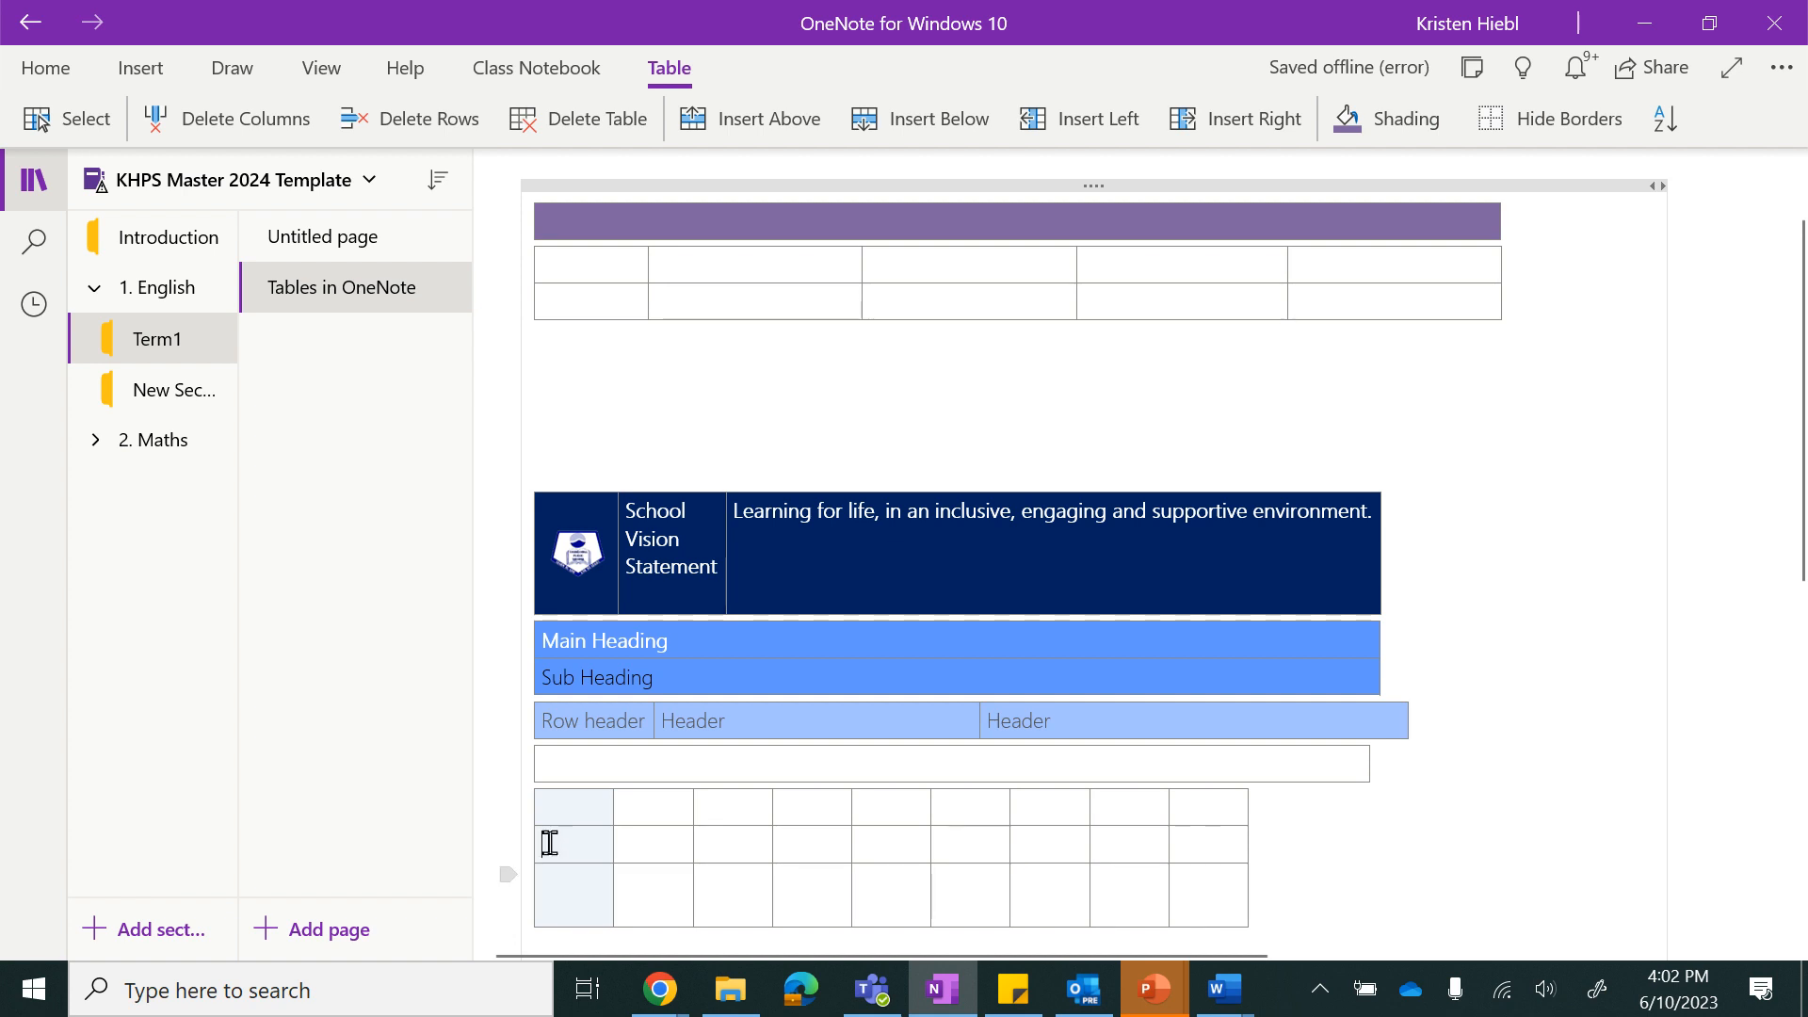
pyautogui.press('Return')
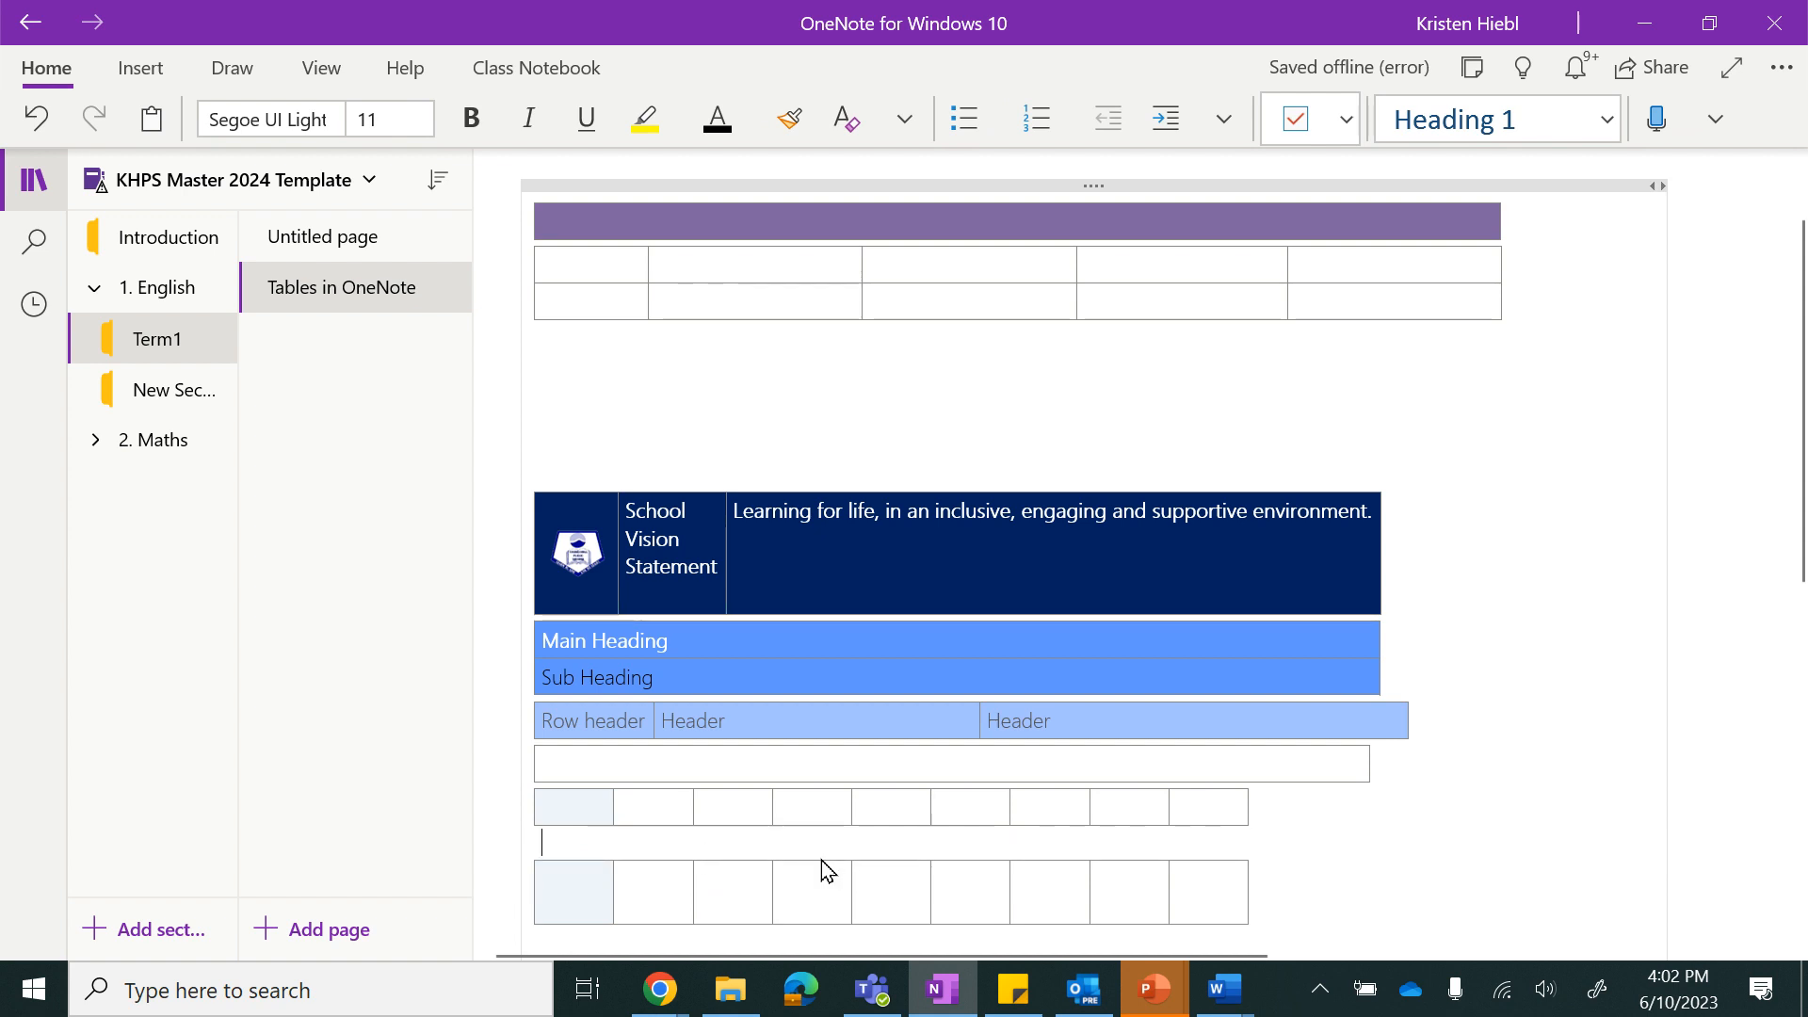
pyautogui.hotkey('ctrl', 'z')
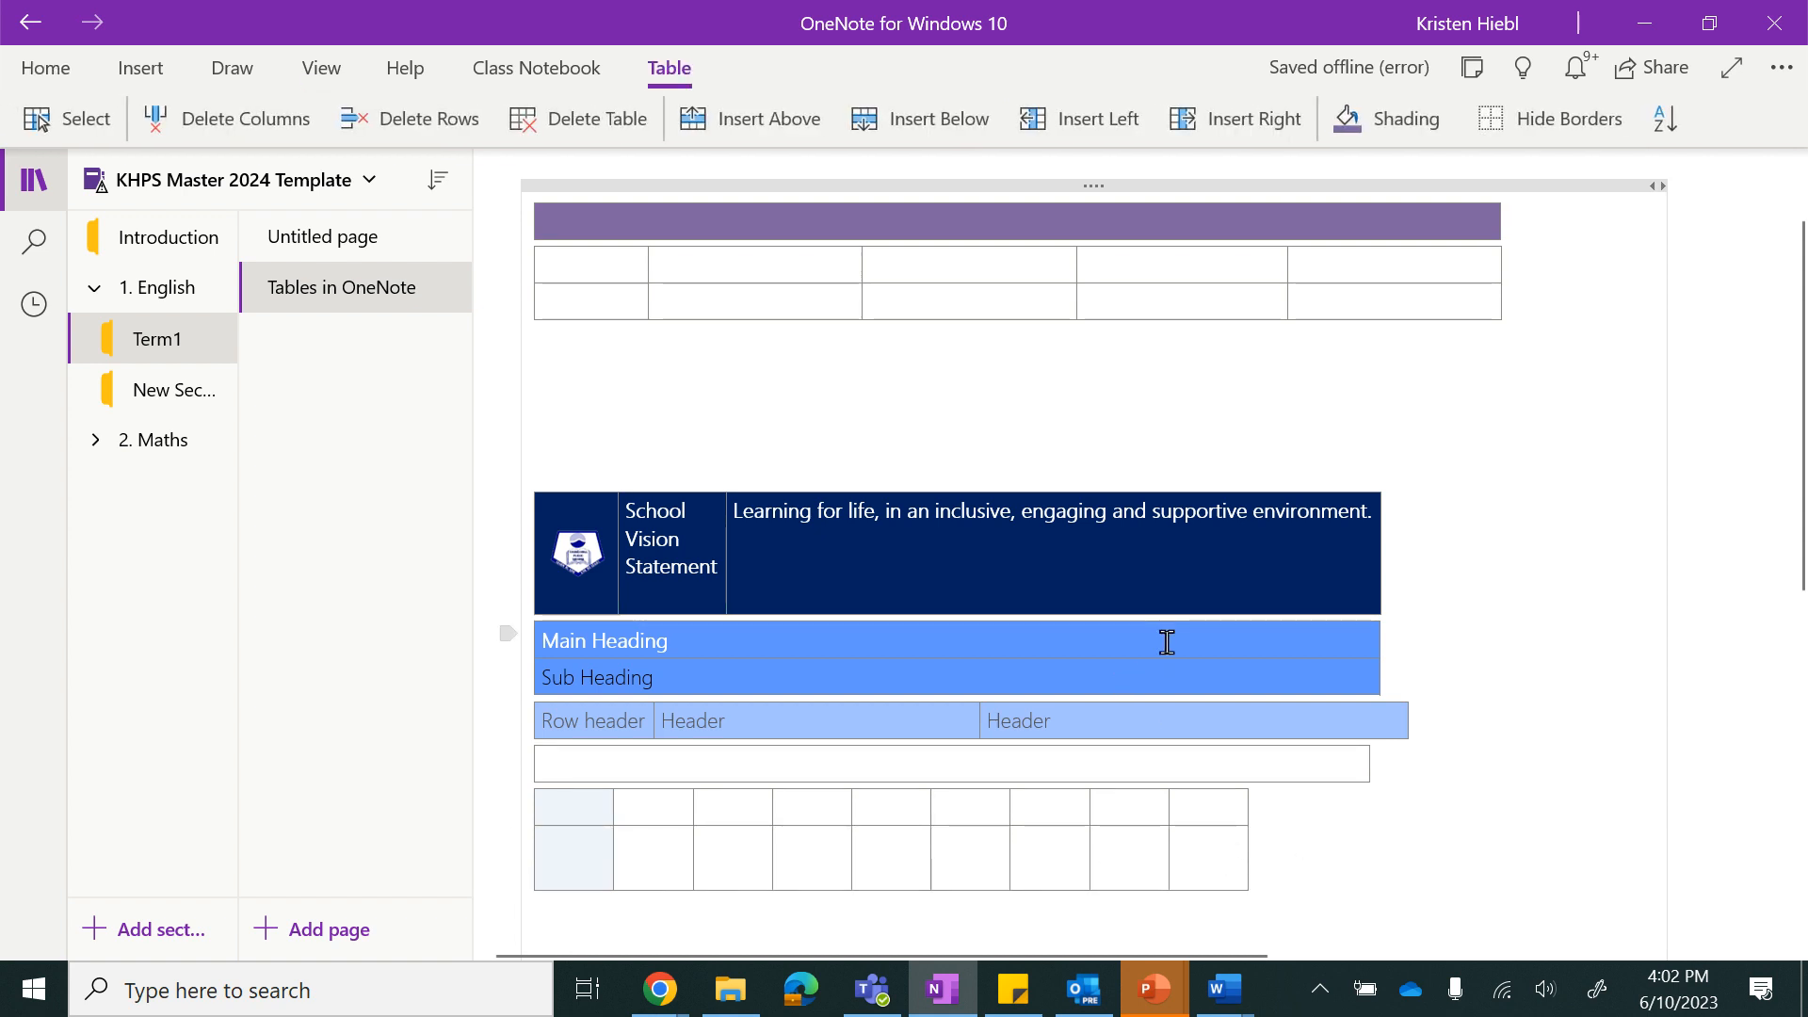
# - Copy the Teaching and learning table through Explicit teaching focus areas from the english-s3-unit-9-storm-boy Word document and paste it below the OneNote tables
pyautogui.scroll(-3, 1167, 641)
pyautogui.click(1223, 989)
pyautogui.click(1172, 899)
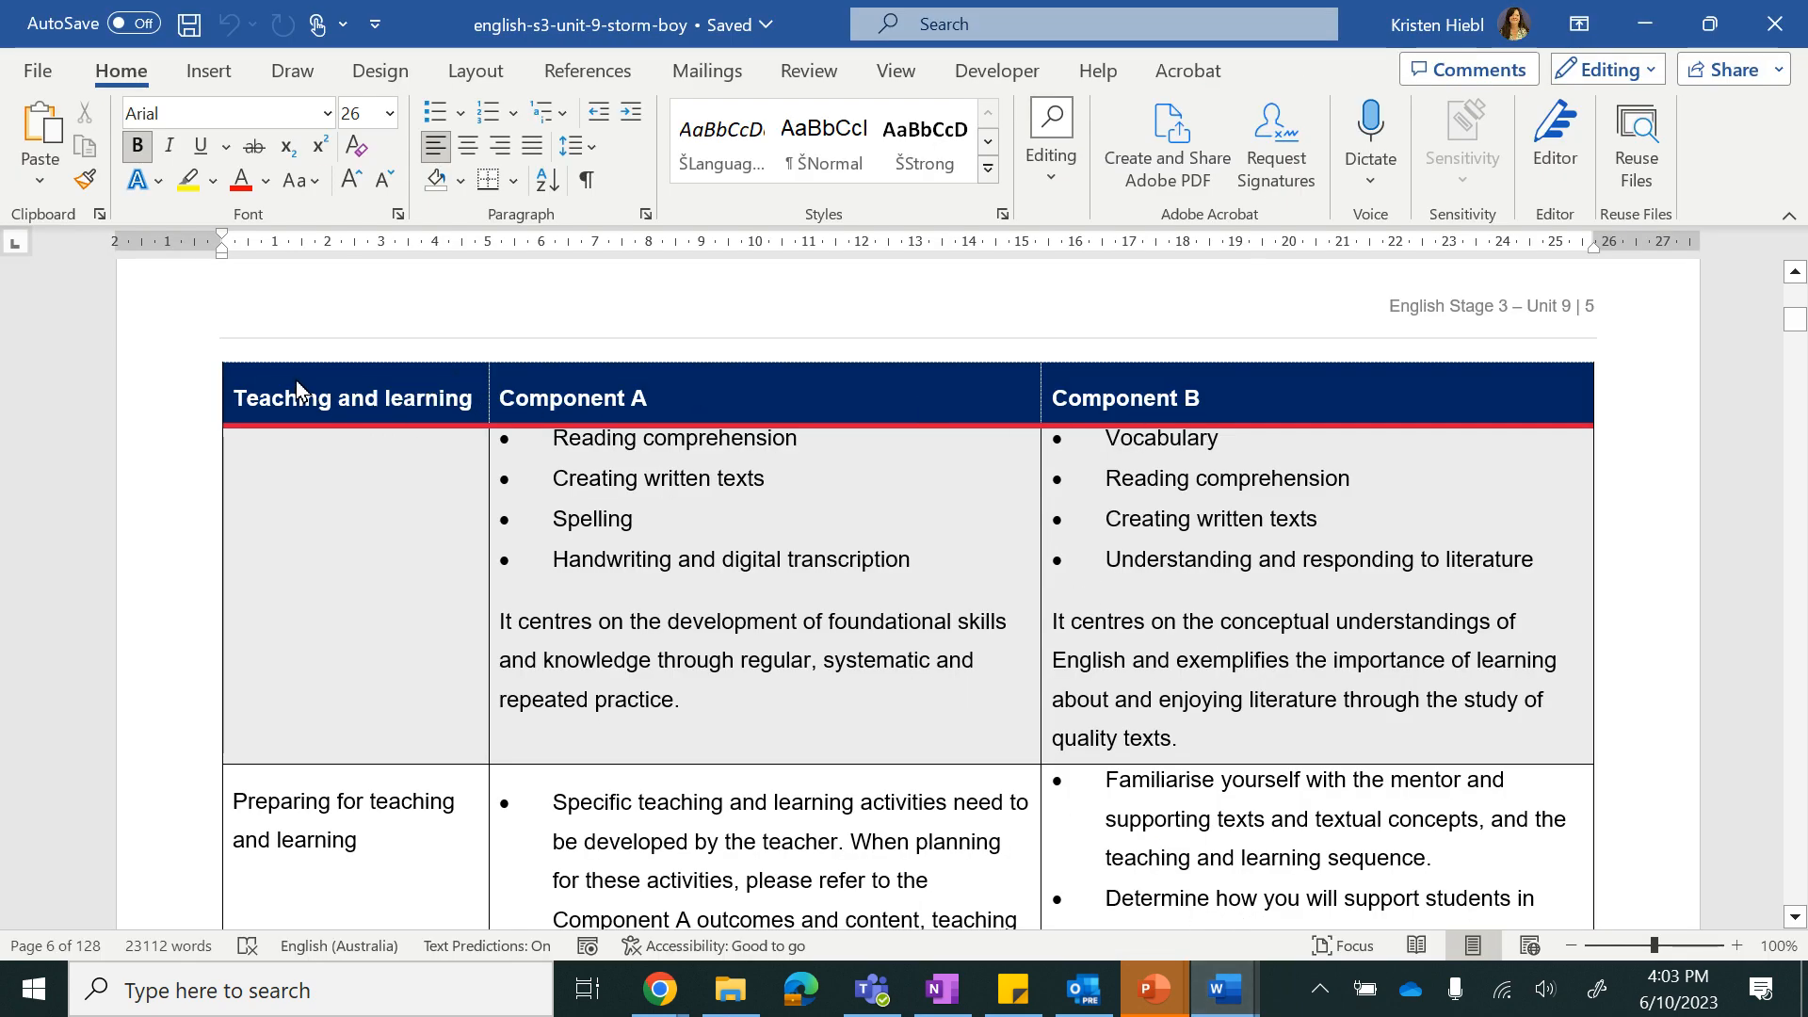
pyautogui.scroll(9, 364, 579)
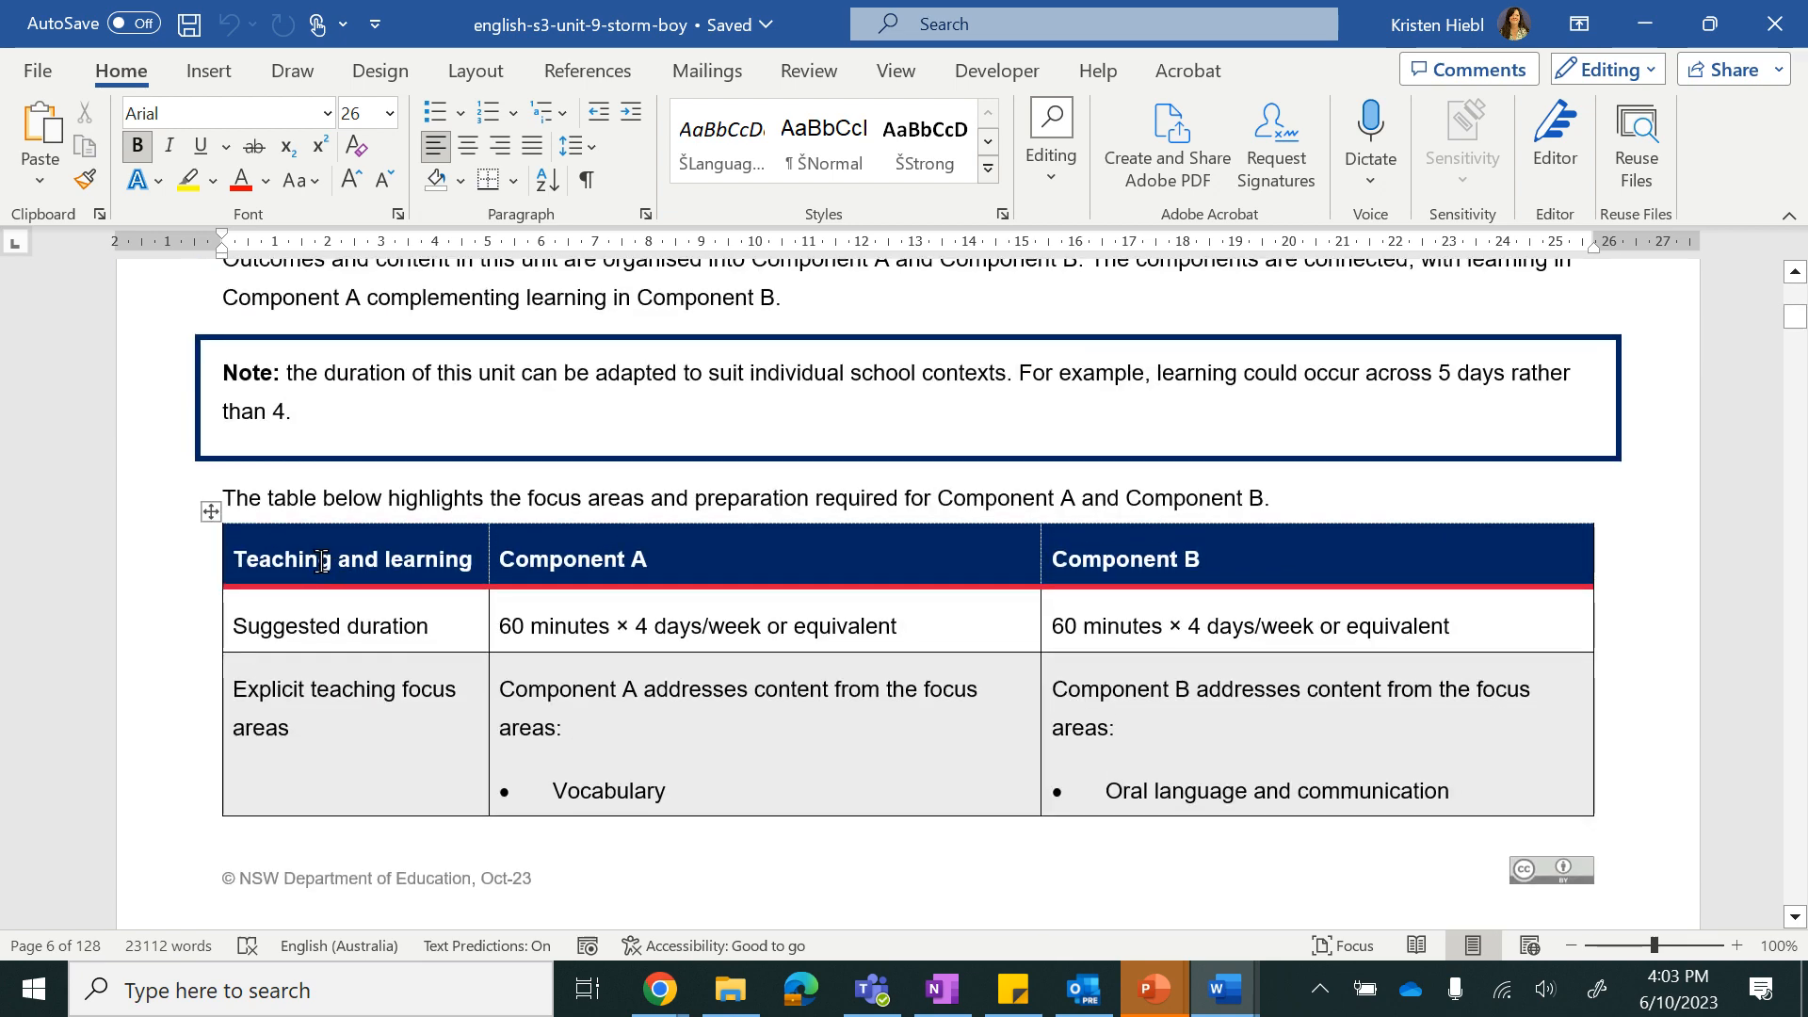
pyautogui.moveTo(321, 561); pyautogui.dragTo(1122, 710)
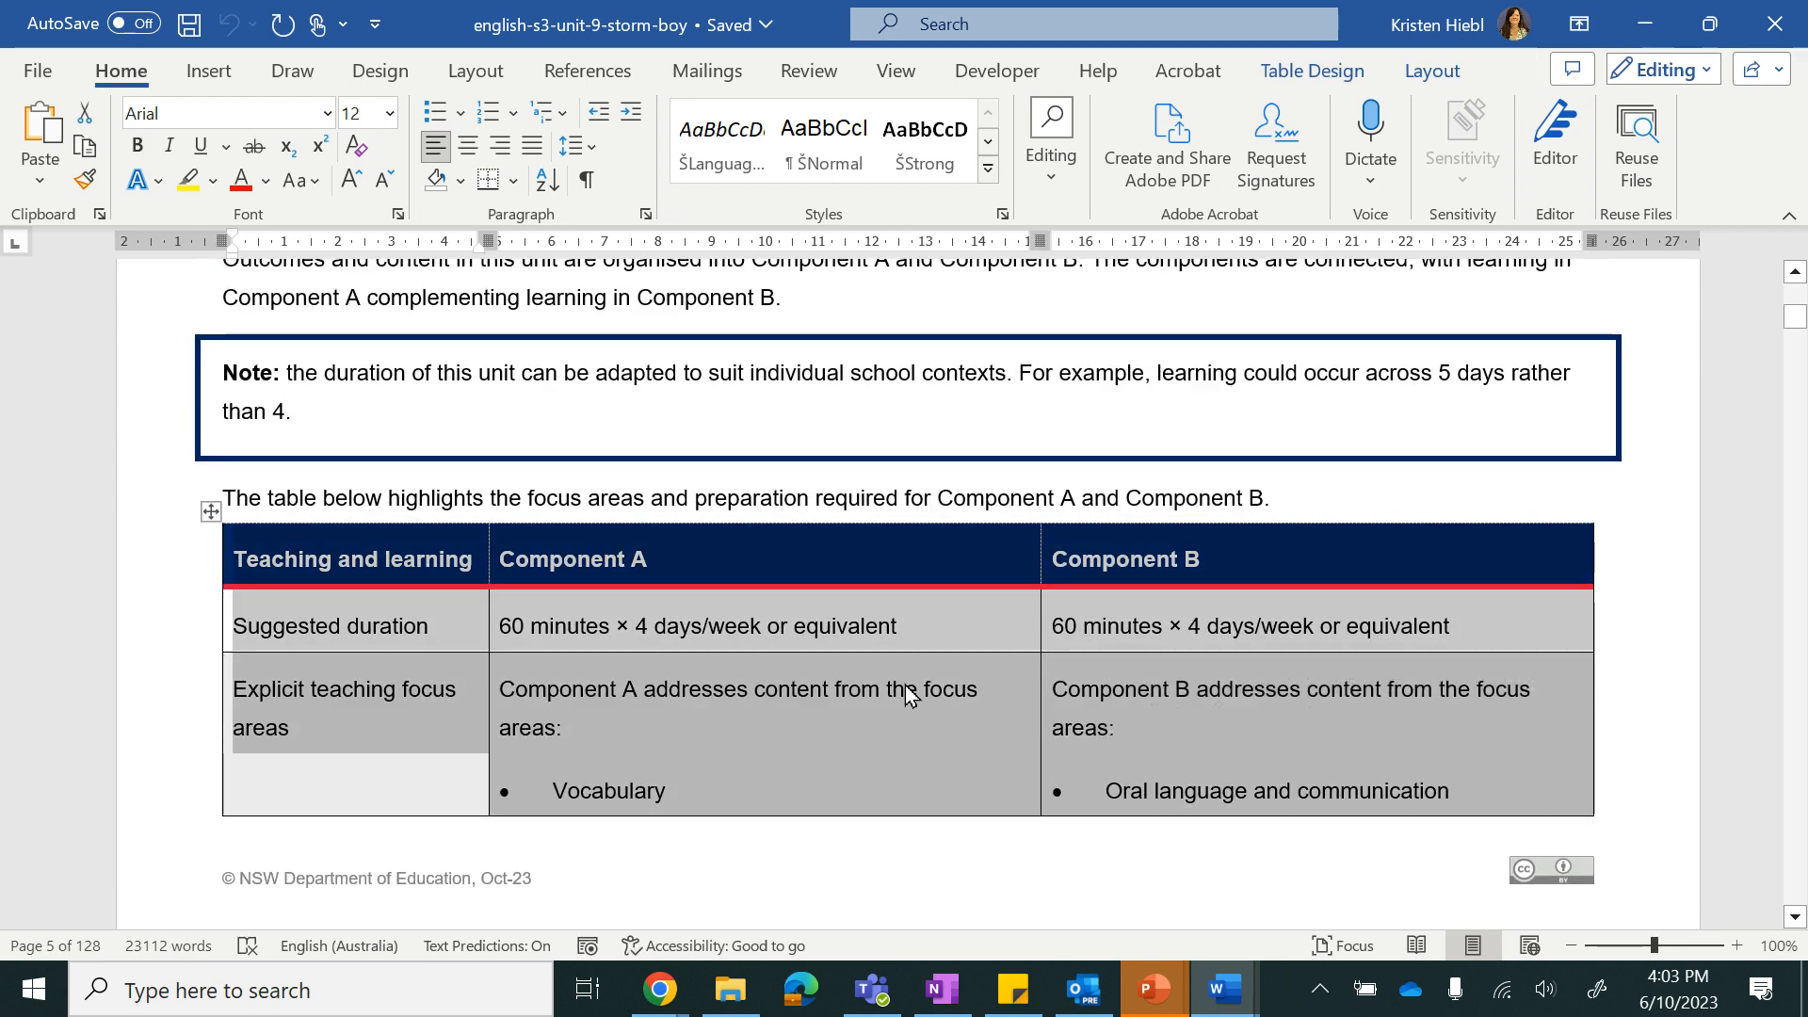
pyautogui.click(942, 989)
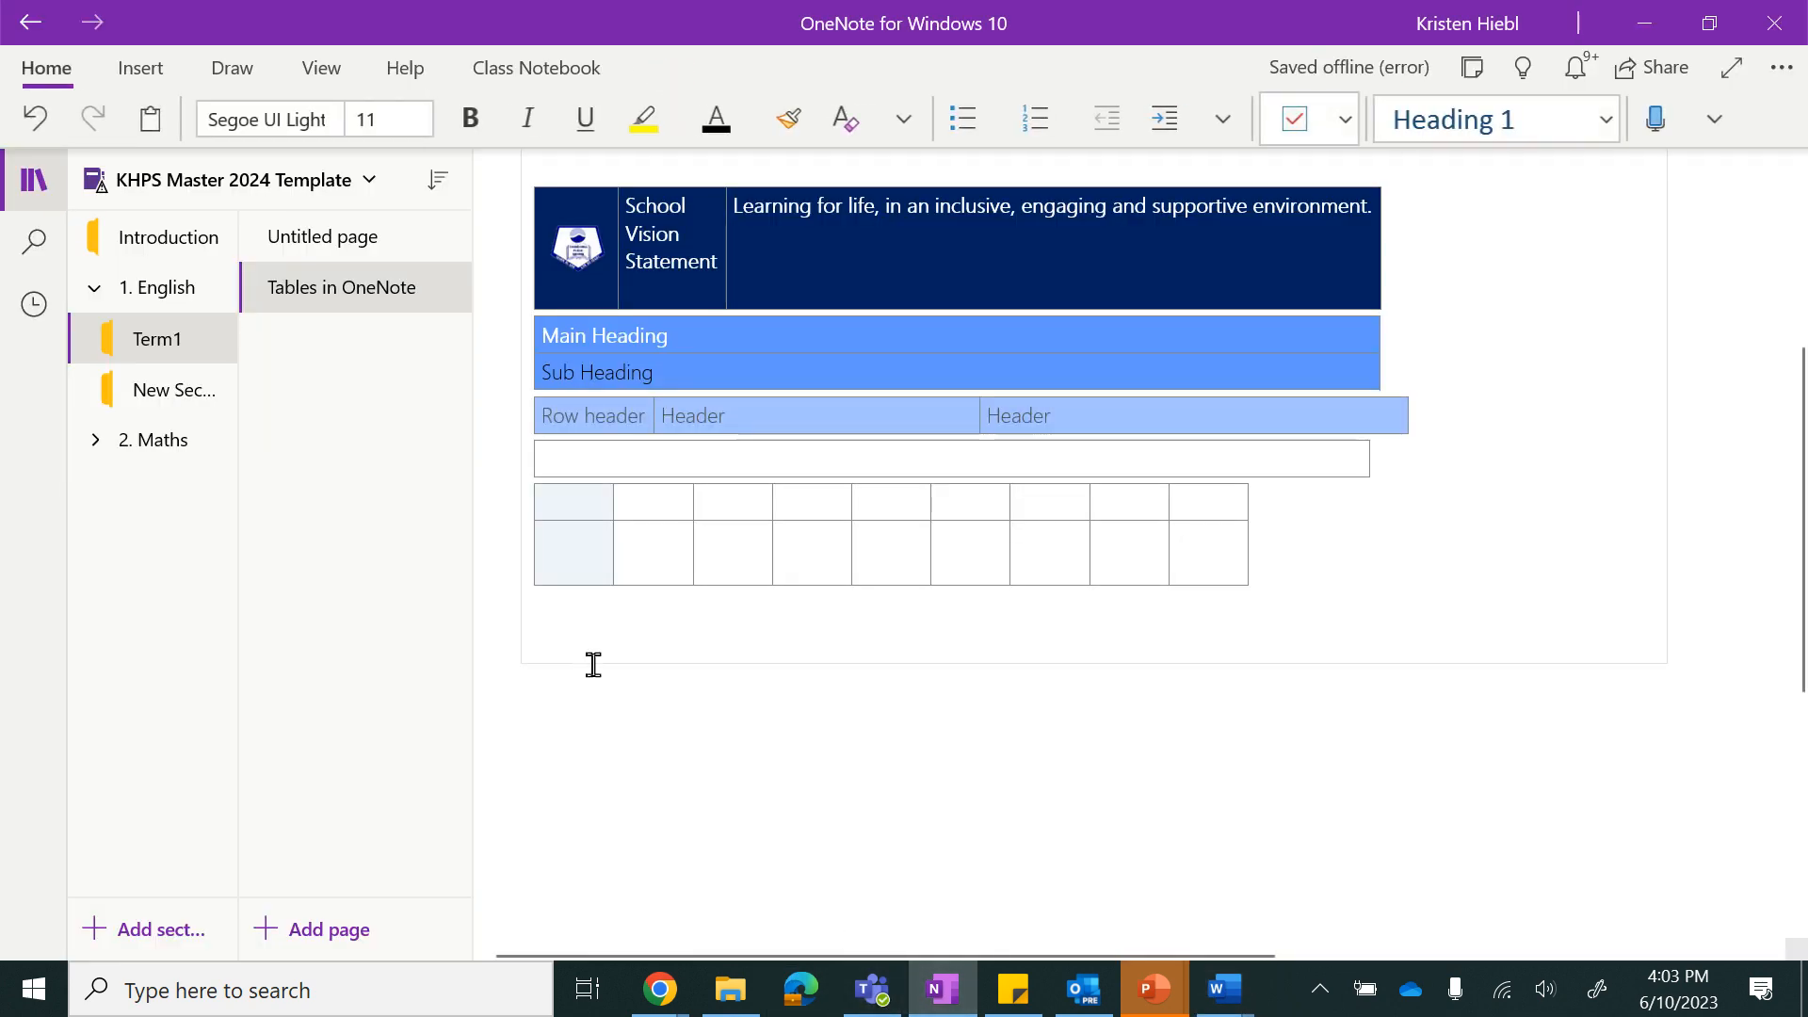
pyautogui.click(565, 626)
pyautogui.write('Teaching and learning\tComponent A\tComponent B Suggested duration\t60 minutes × 4 days/week or equivalent\t60 minutes × 4 days/week or equivalent Explicit teaching focus areas\tComponent A addresses content from the focus areas: Vocabulary Reading comprehension Creating written texts Spelling Handwriting and digital transcription It centres on the development of foundational skills and knowledge through regular, systematic and repeated practice.\tComponent B addresses content from the focus areas: Oral language and communication Vocabulary Reading comprehension Creating written texts Understanding and responding to literature It centres on the conceptual understandings of English and exemplifies the importance of learning about and enjoying literature through the study of quality texts.')
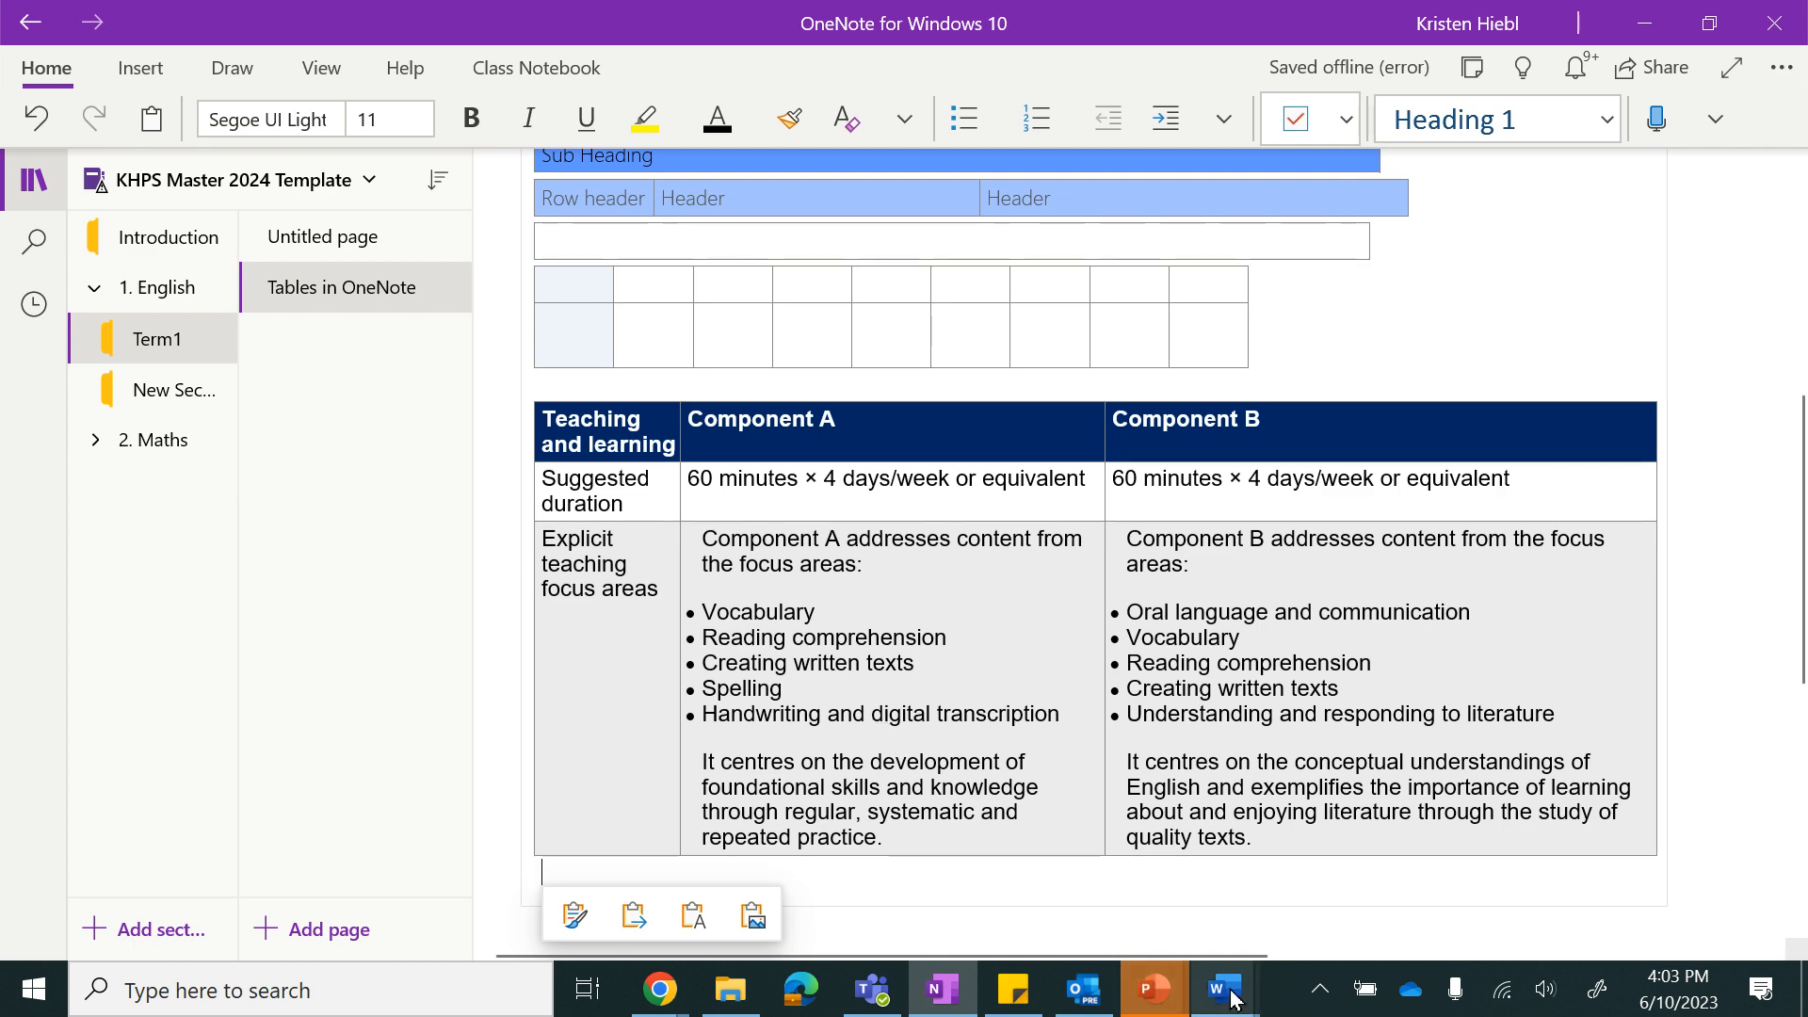
# - Switch to the english-y3-y6-component-a-planning-scaffold Word document and select from the Lesson 1 table into the Lesson 2 table
pyautogui.moveTo(1229, 1001)
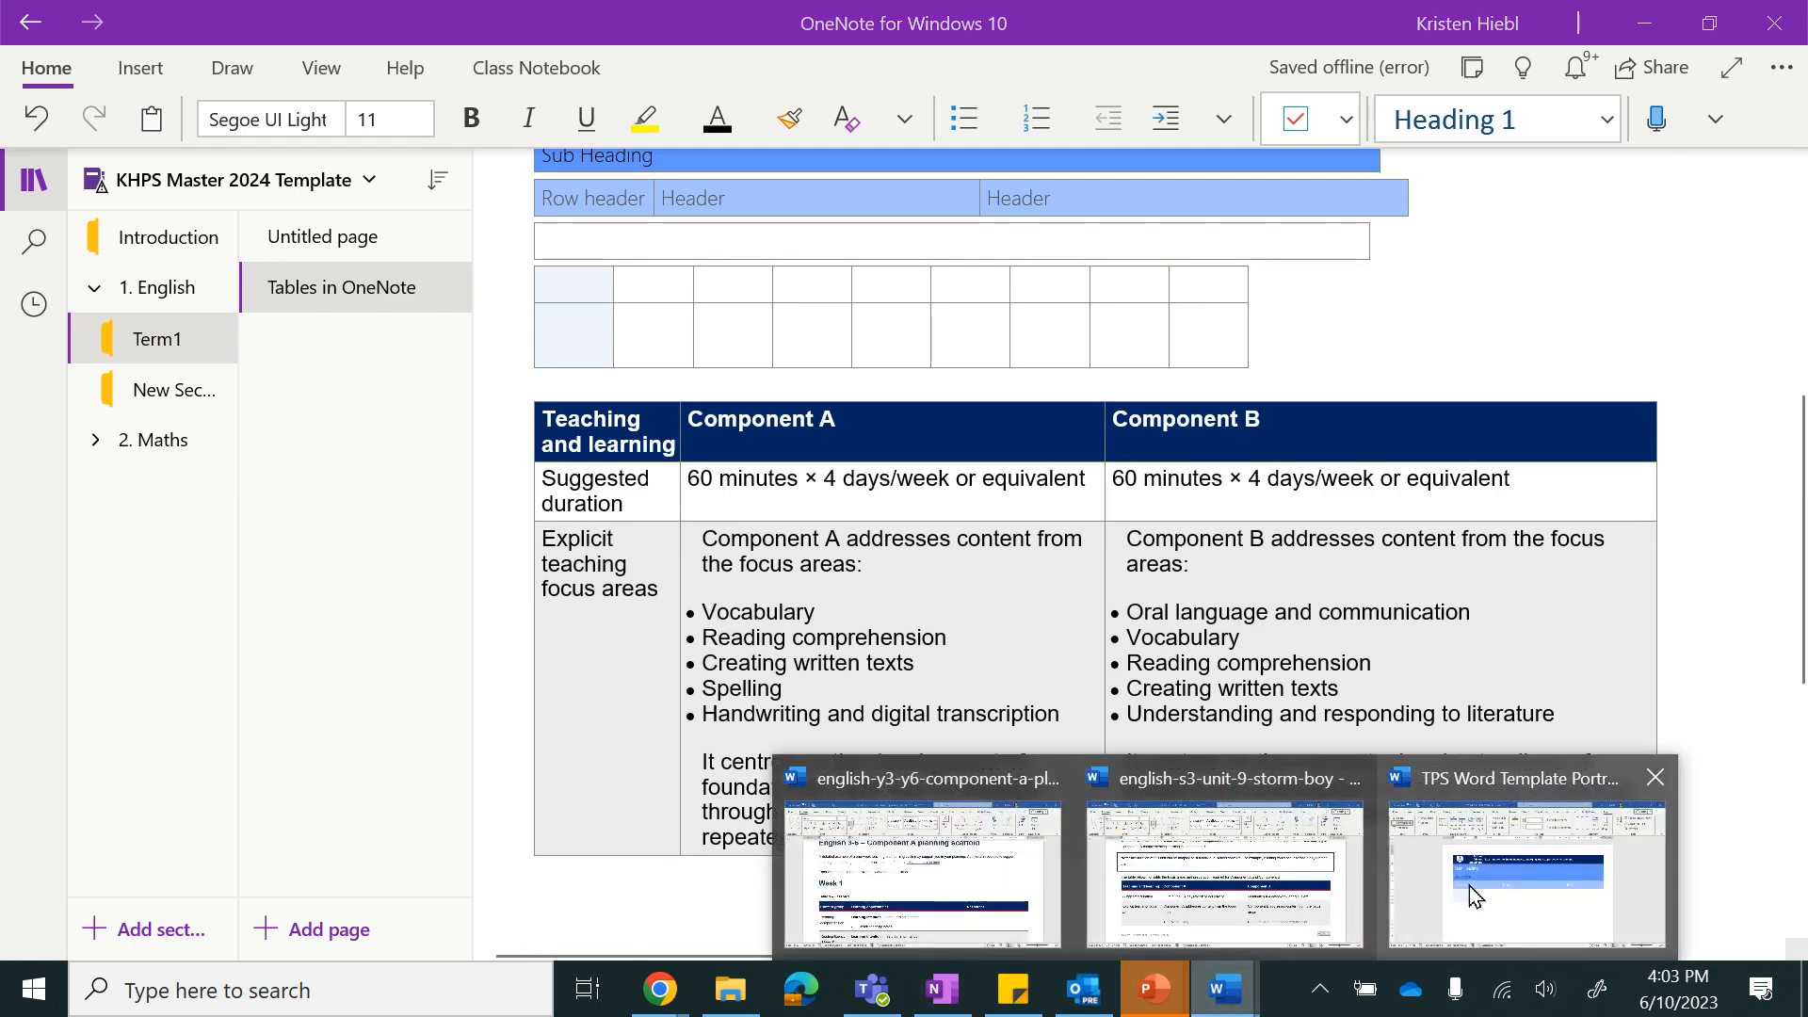
pyautogui.click(921, 887)
pyautogui.scroll(-3, 848, 840)
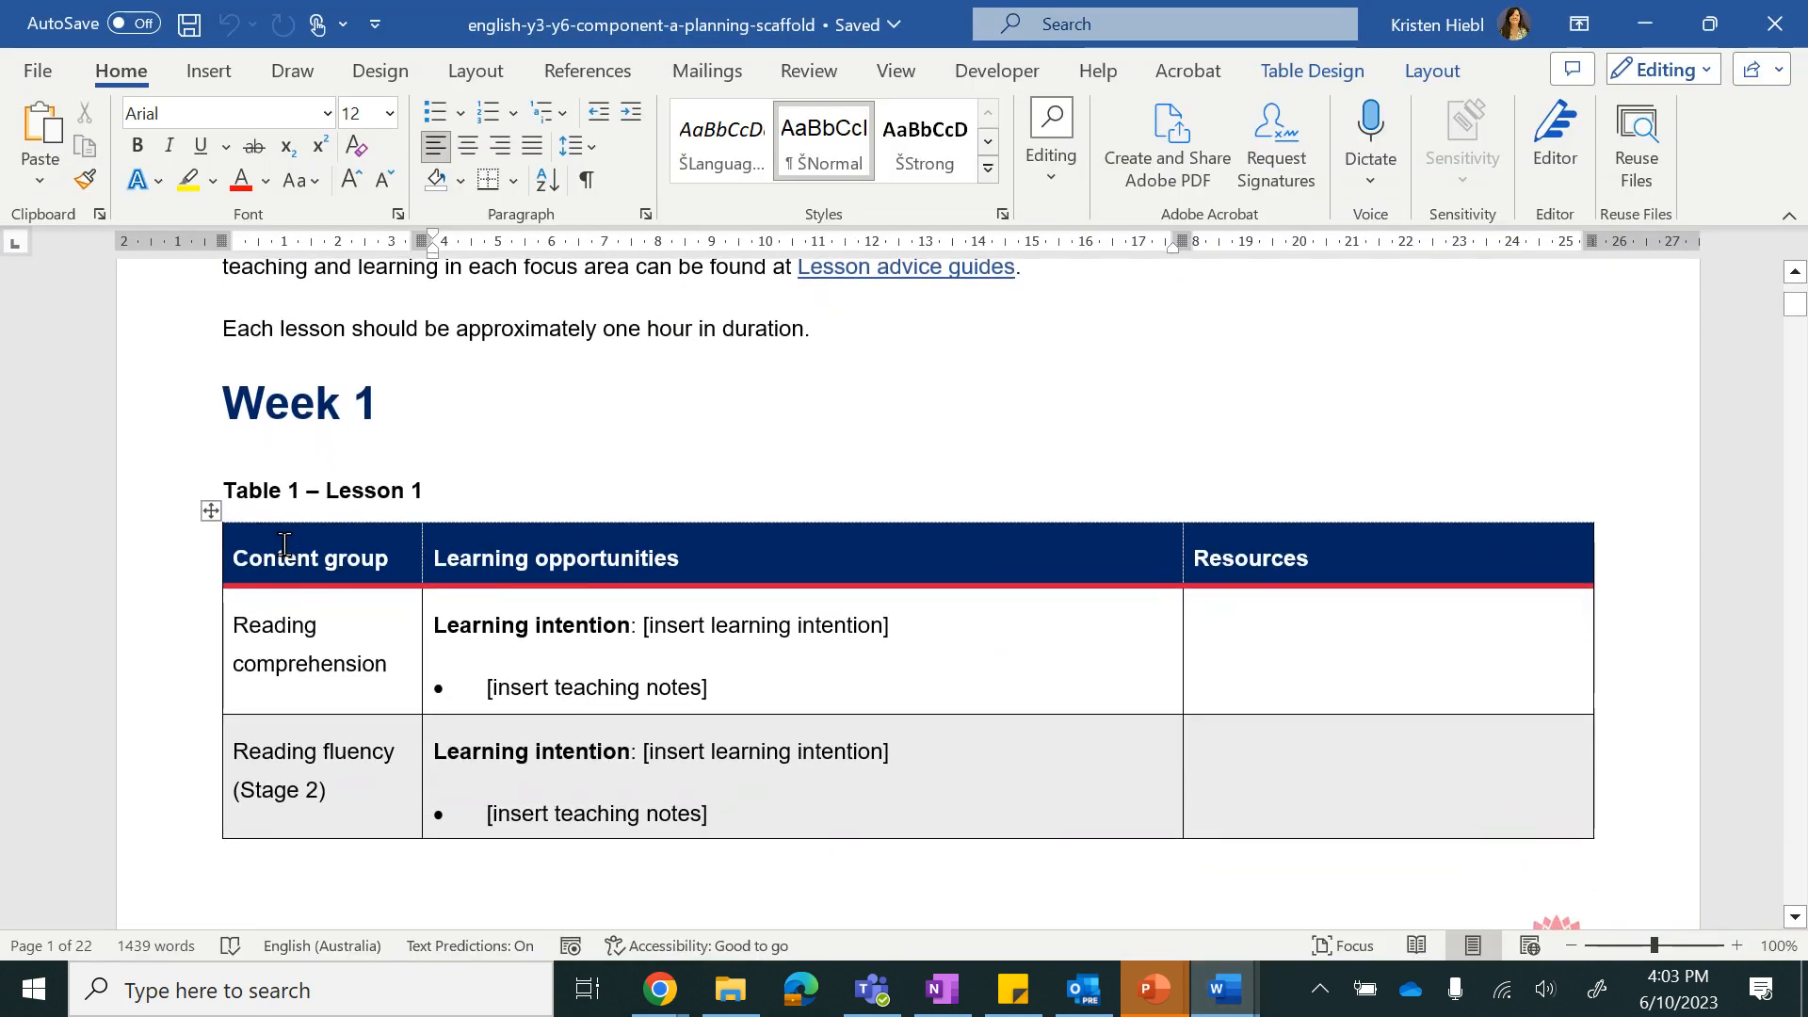
pyautogui.moveTo(282, 551); pyautogui.dragTo(1304, 537)
pyautogui.click(840, 483)
pyautogui.hotkey('ctrl', 'v')
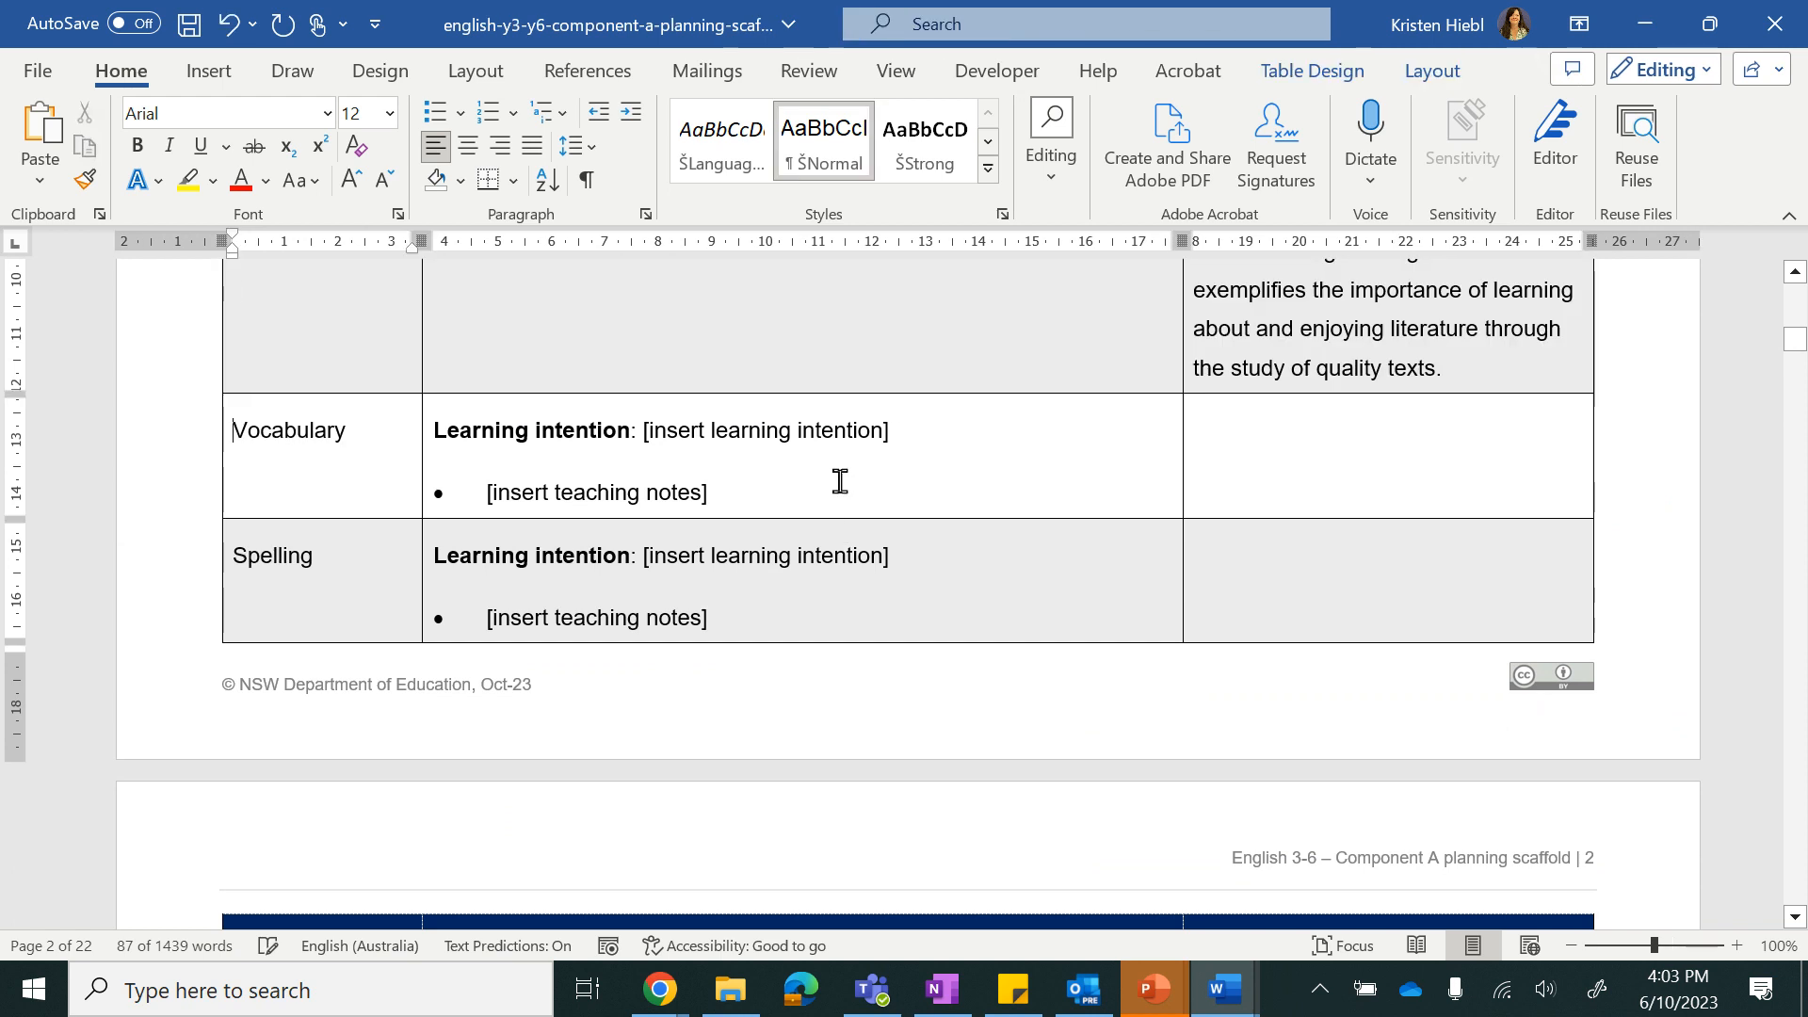
pyautogui.hotkey('ctrl', 'z')
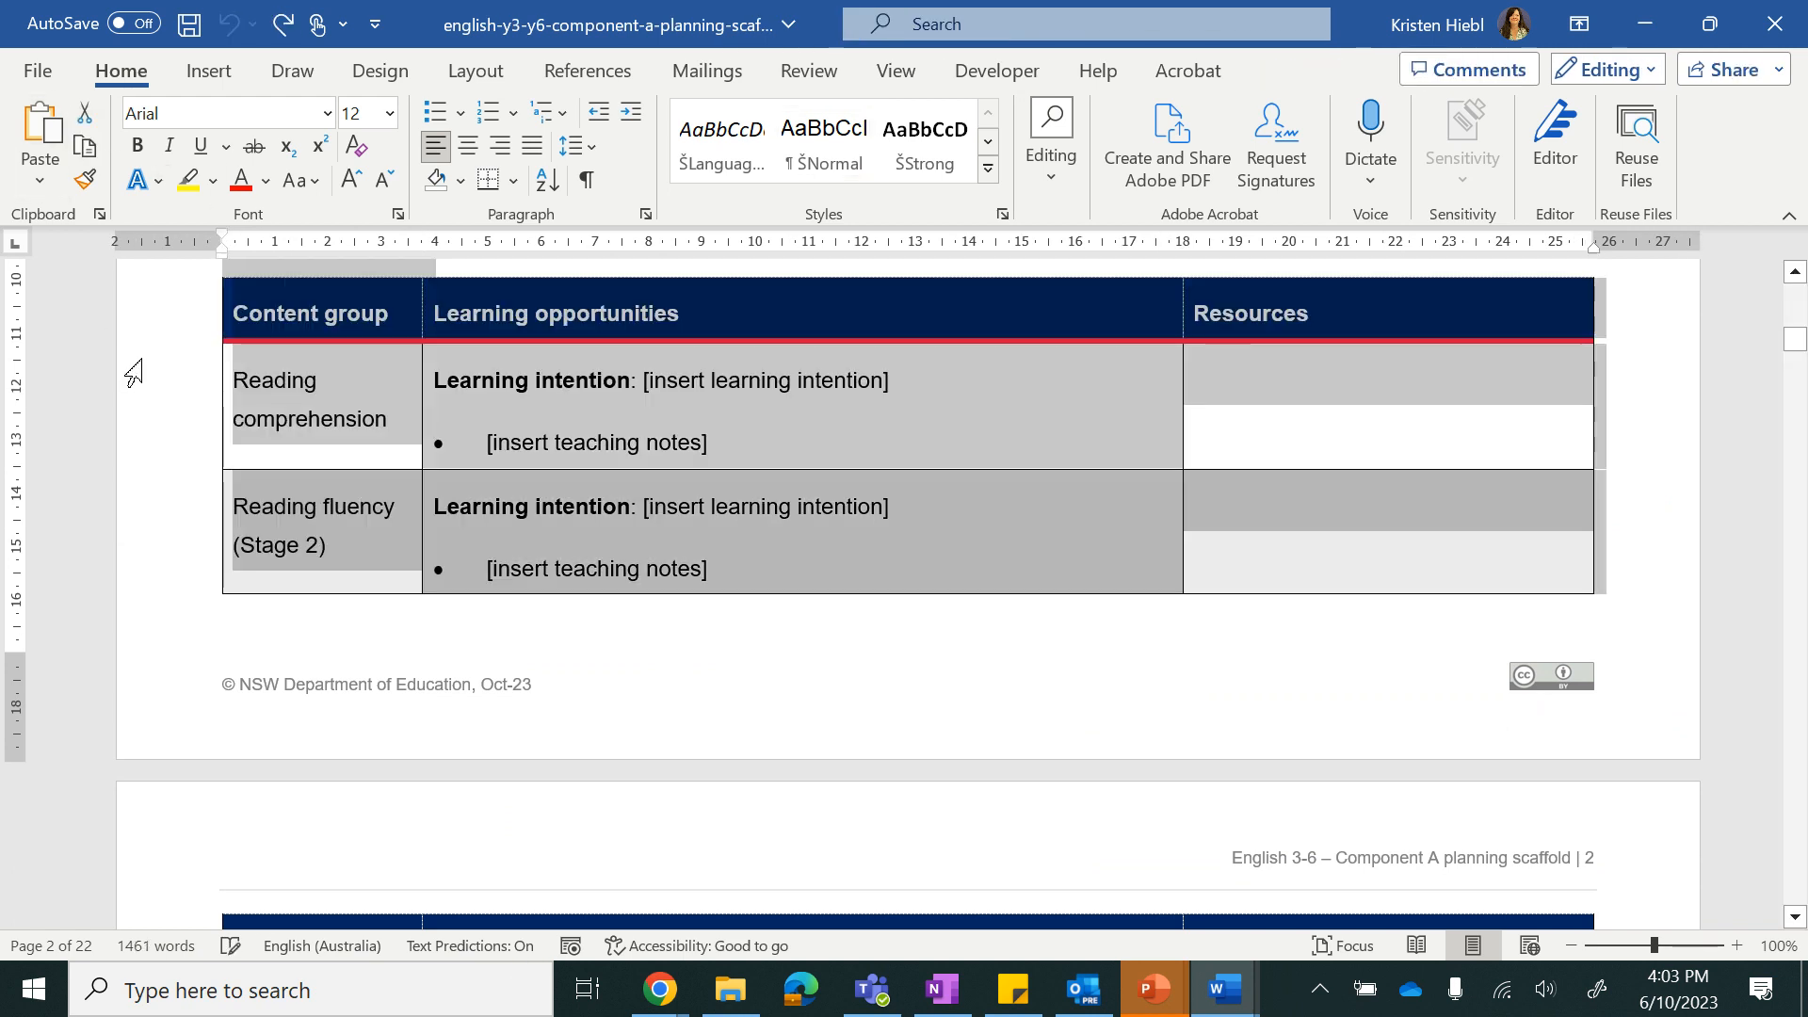
# - Copy the selected lesson tables from Word and paste them below the Component A and B table in OneNote, keeping the source formatting
pyautogui.hotkey('alt', 'Tab')
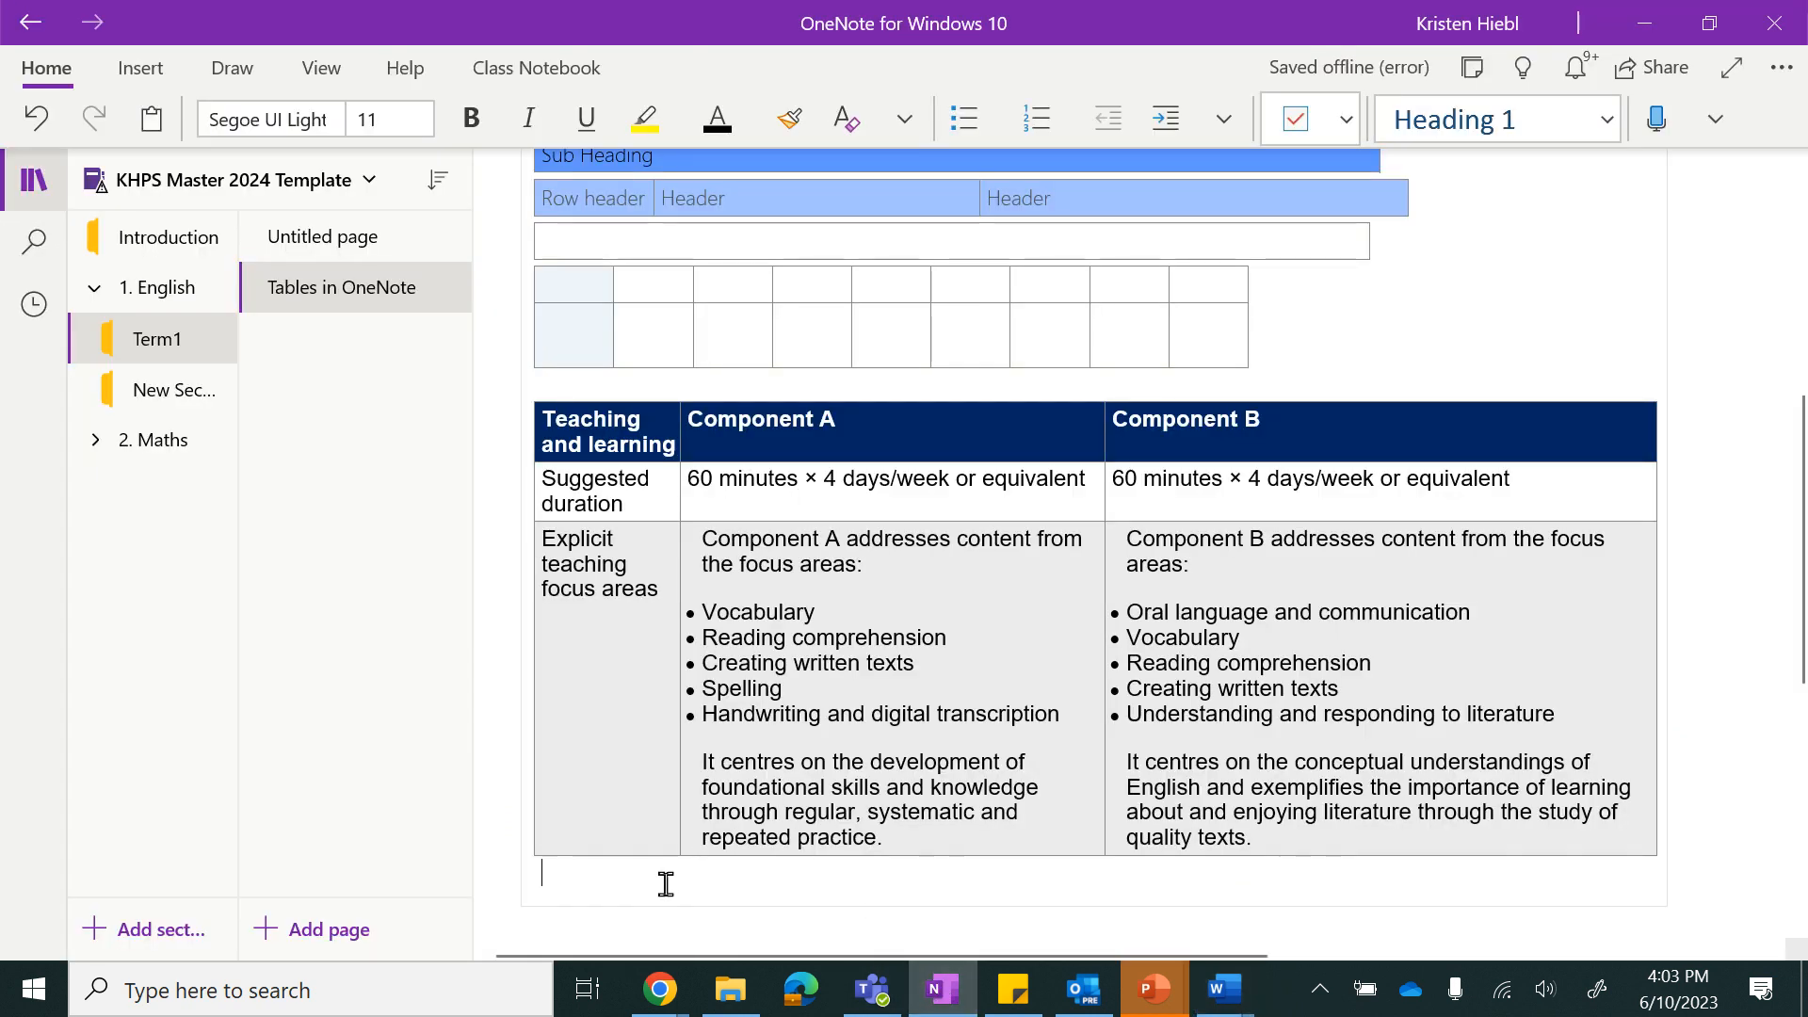
pyautogui.hotkey('ctrl', 'v')
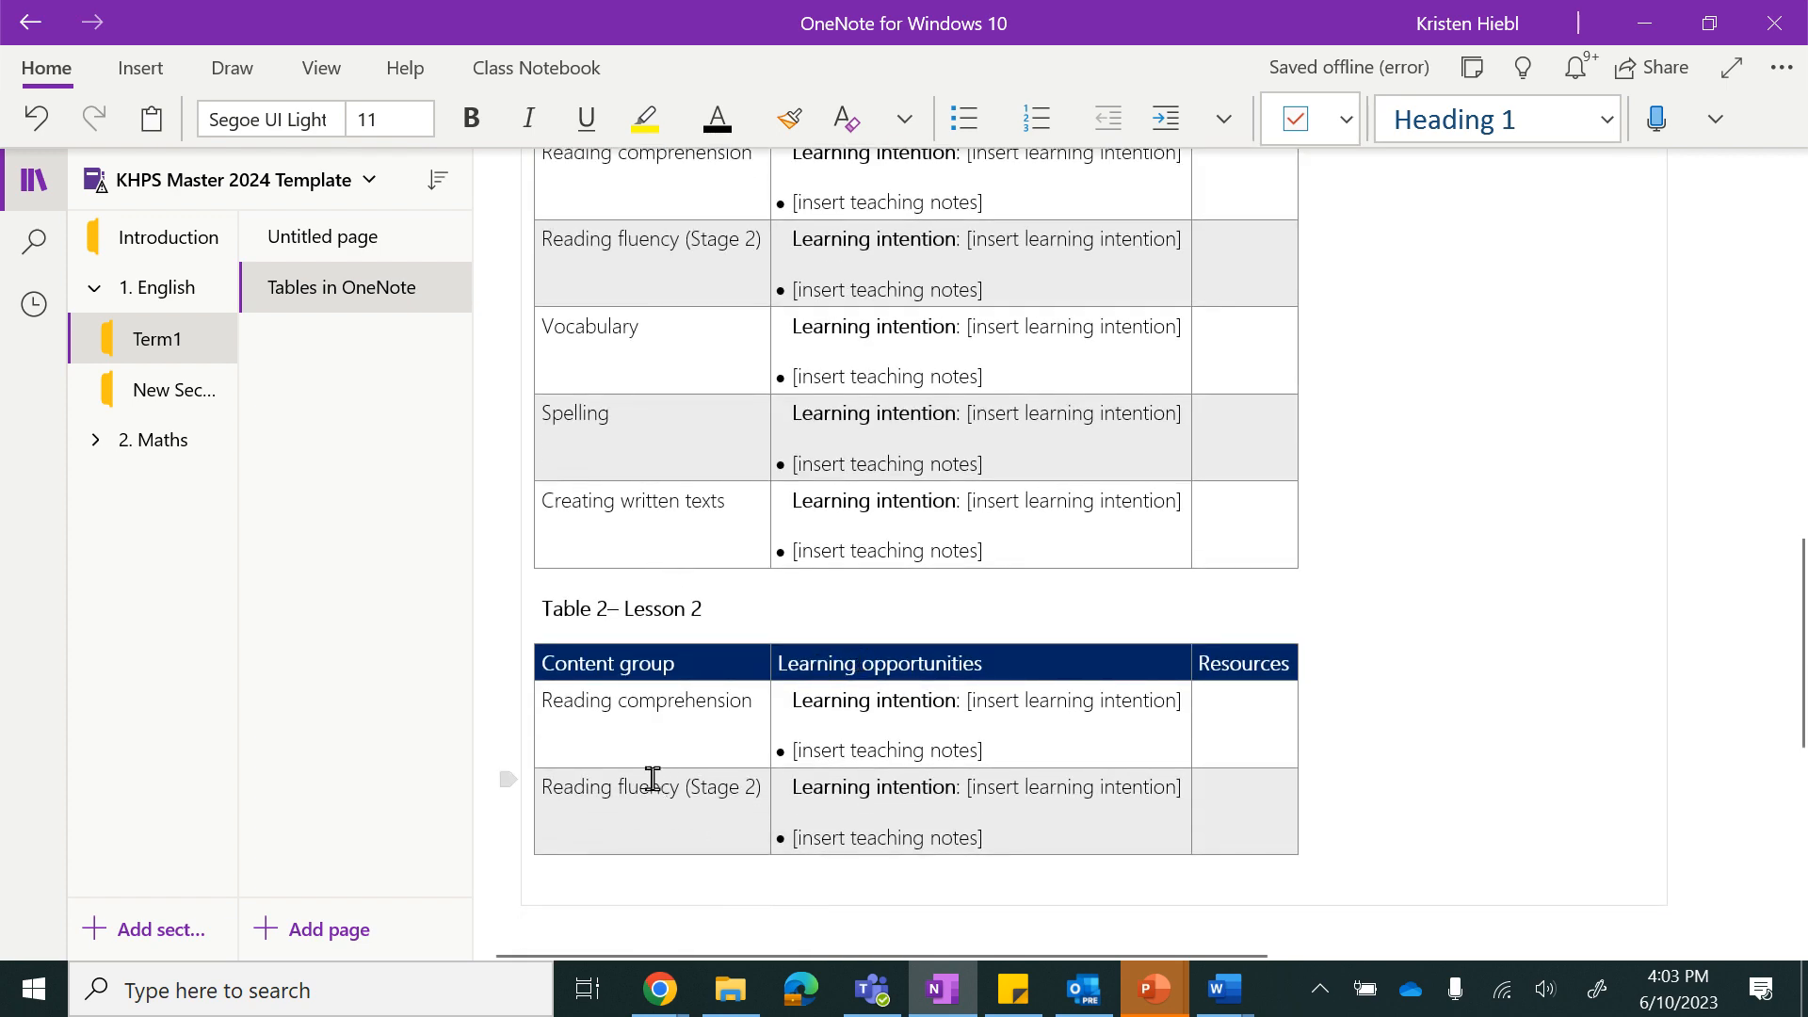
pyautogui.hotkey('ctrl', 'z')
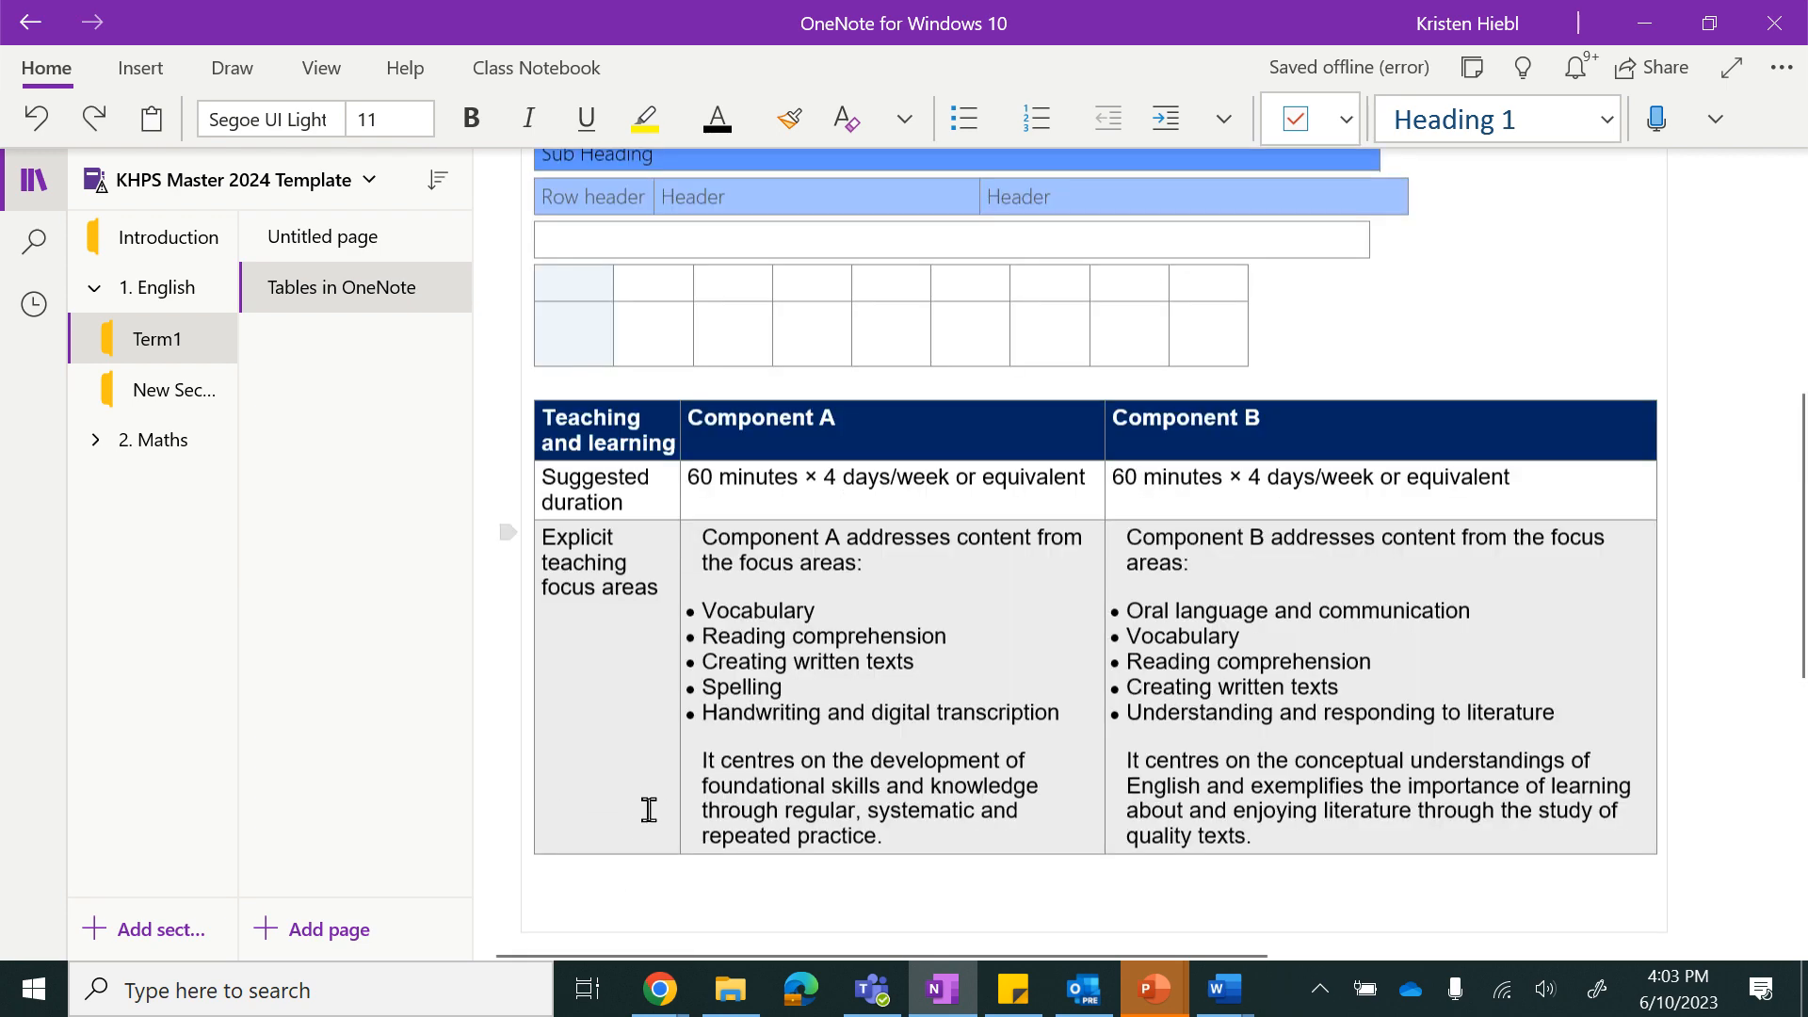
pyautogui.hotkey('ctrl', 'v')
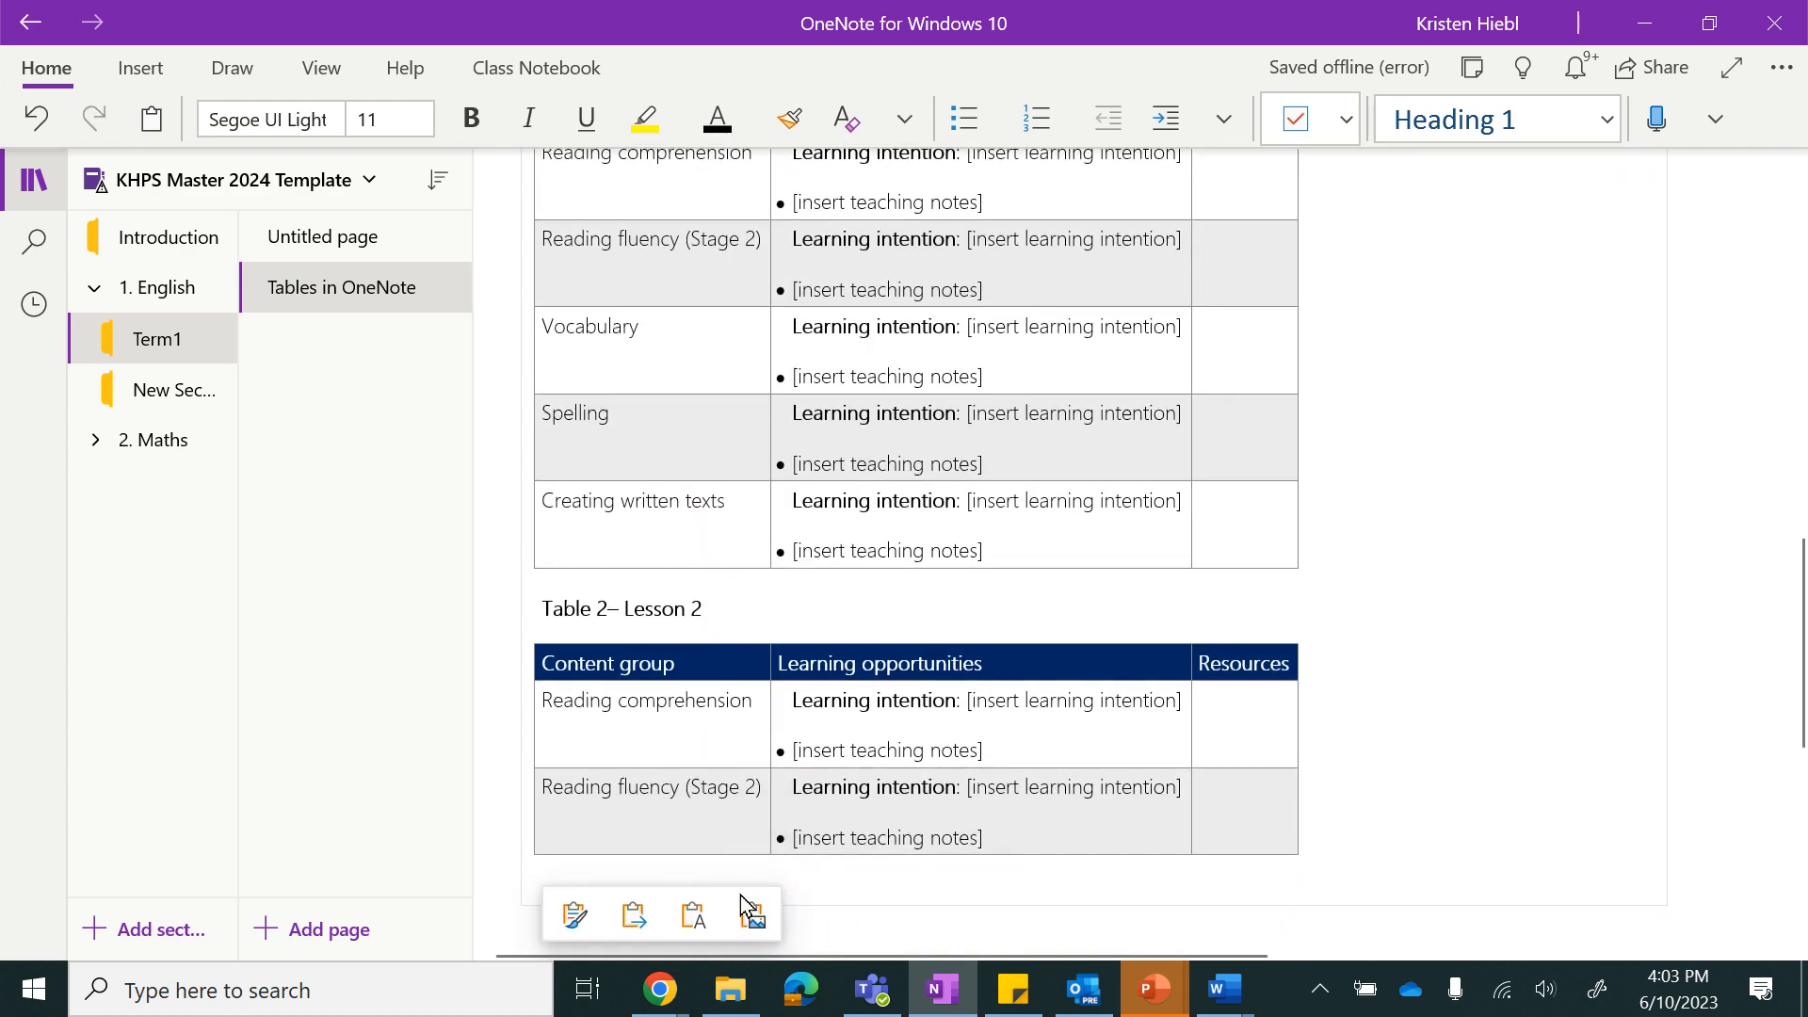
pyautogui.click(571, 918)
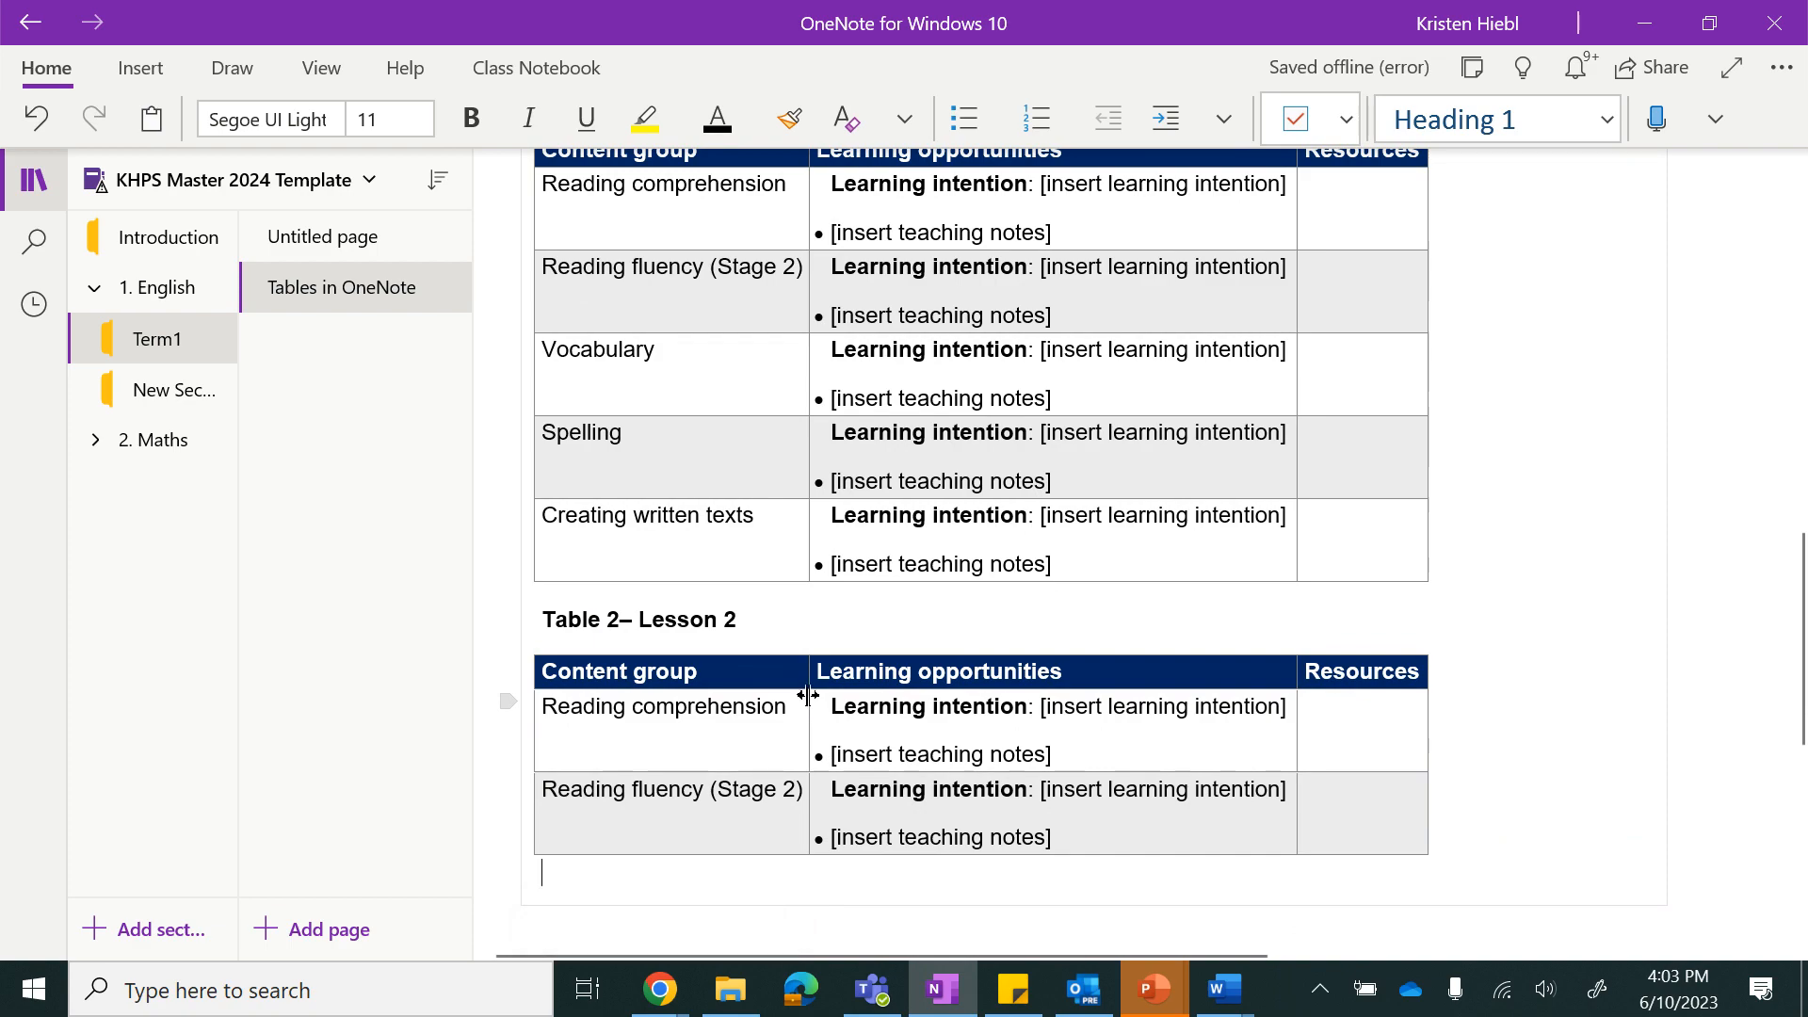
pyautogui.scroll(7, 822, 705)
pyautogui.scroll(-7, 821, 705)
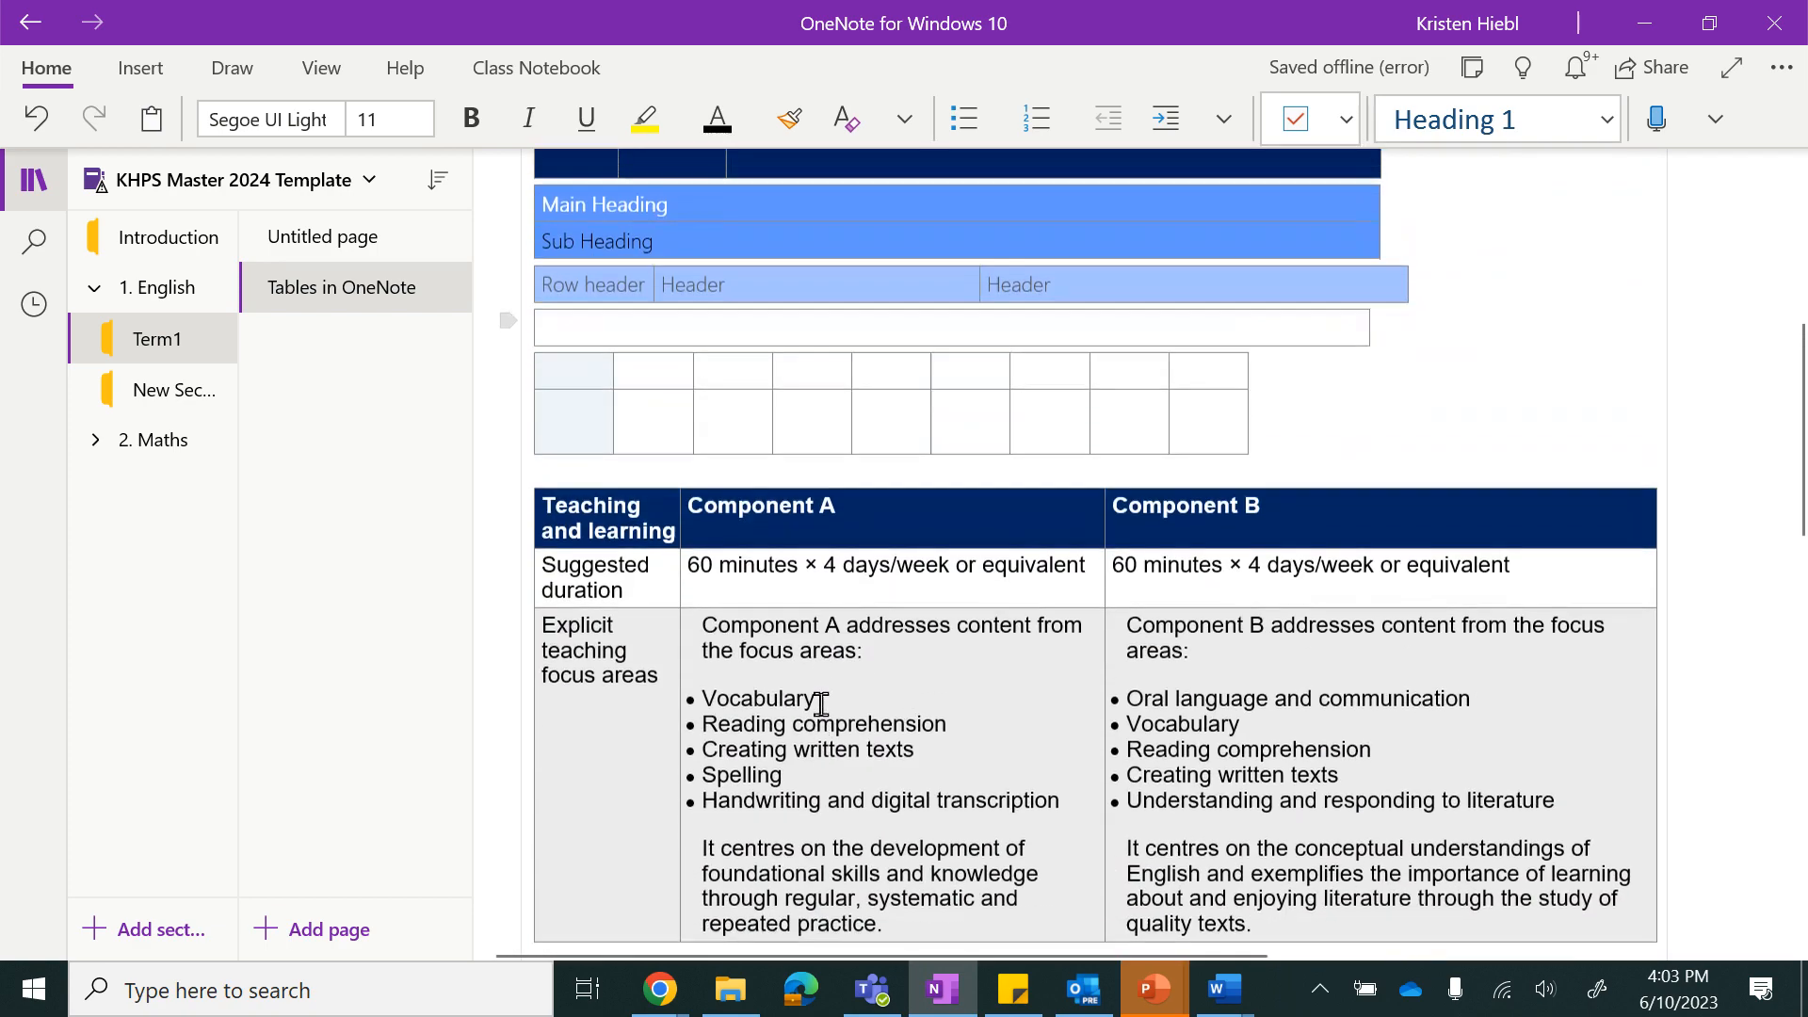
pyautogui.scroll(8, 821, 705)
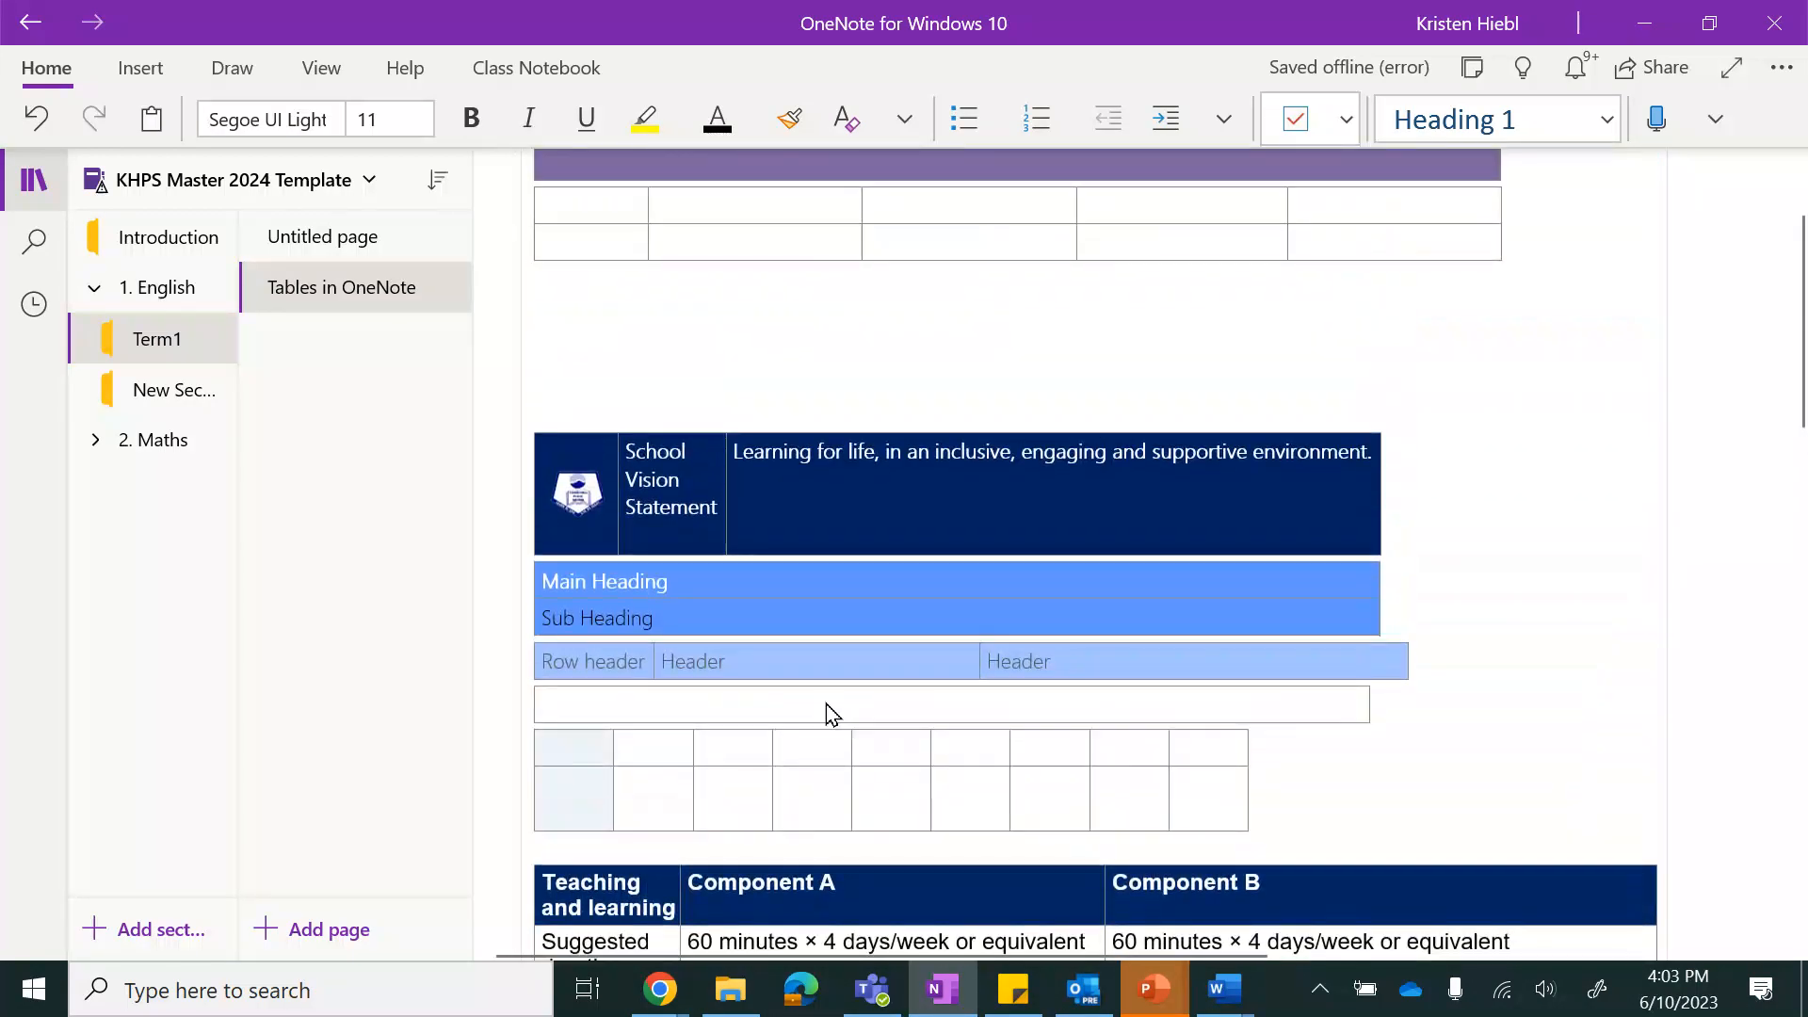
pyautogui.scroll(3, 816, 520)
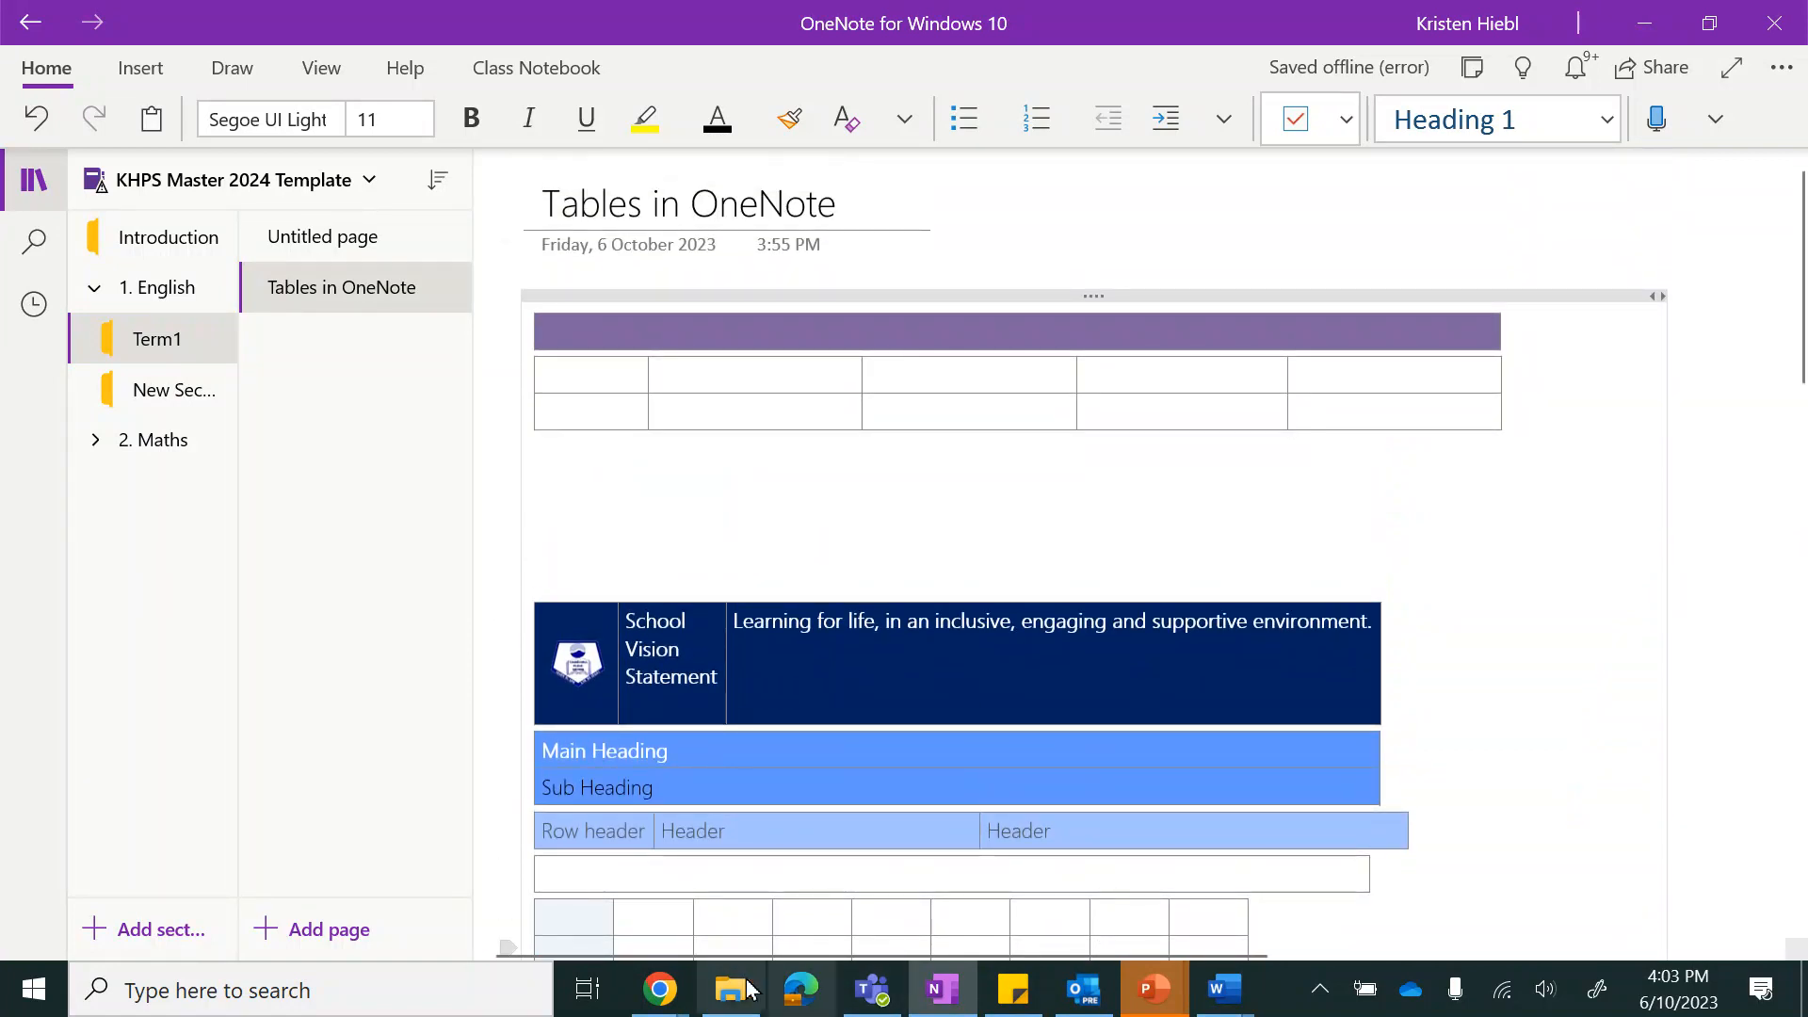
pyautogui.moveTo(674, 1000)
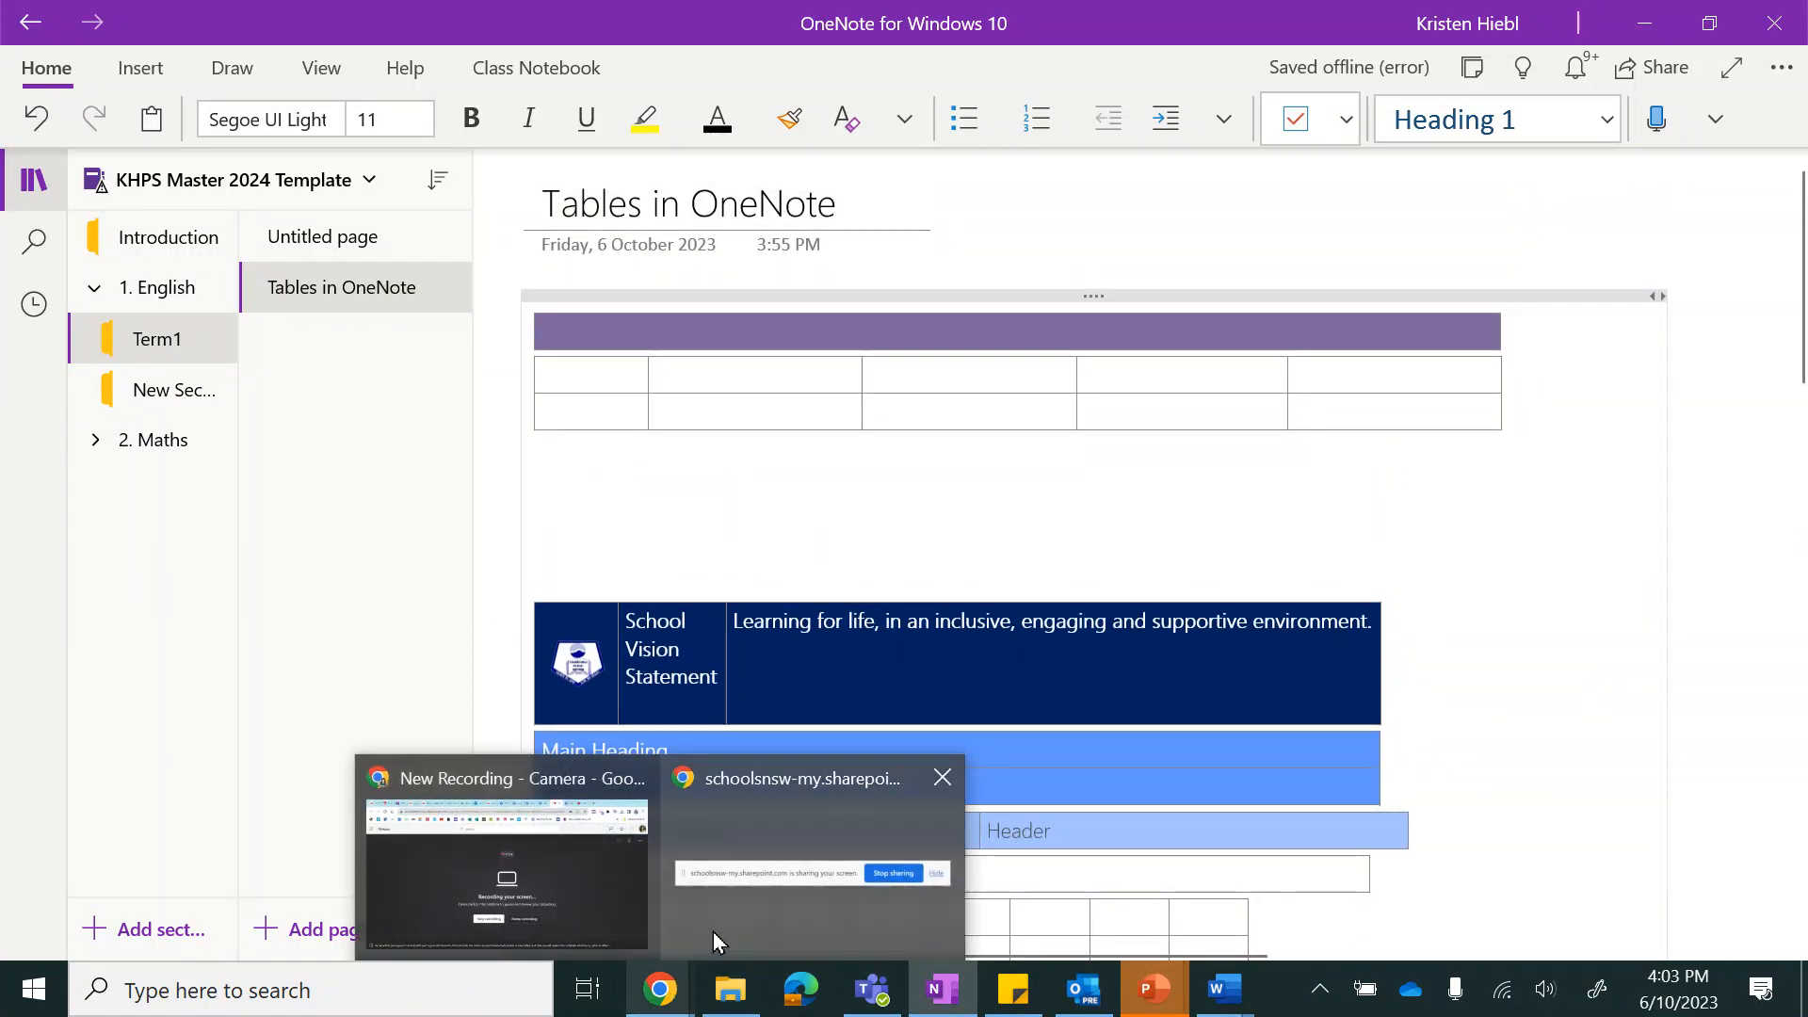
pyautogui.click(715, 940)
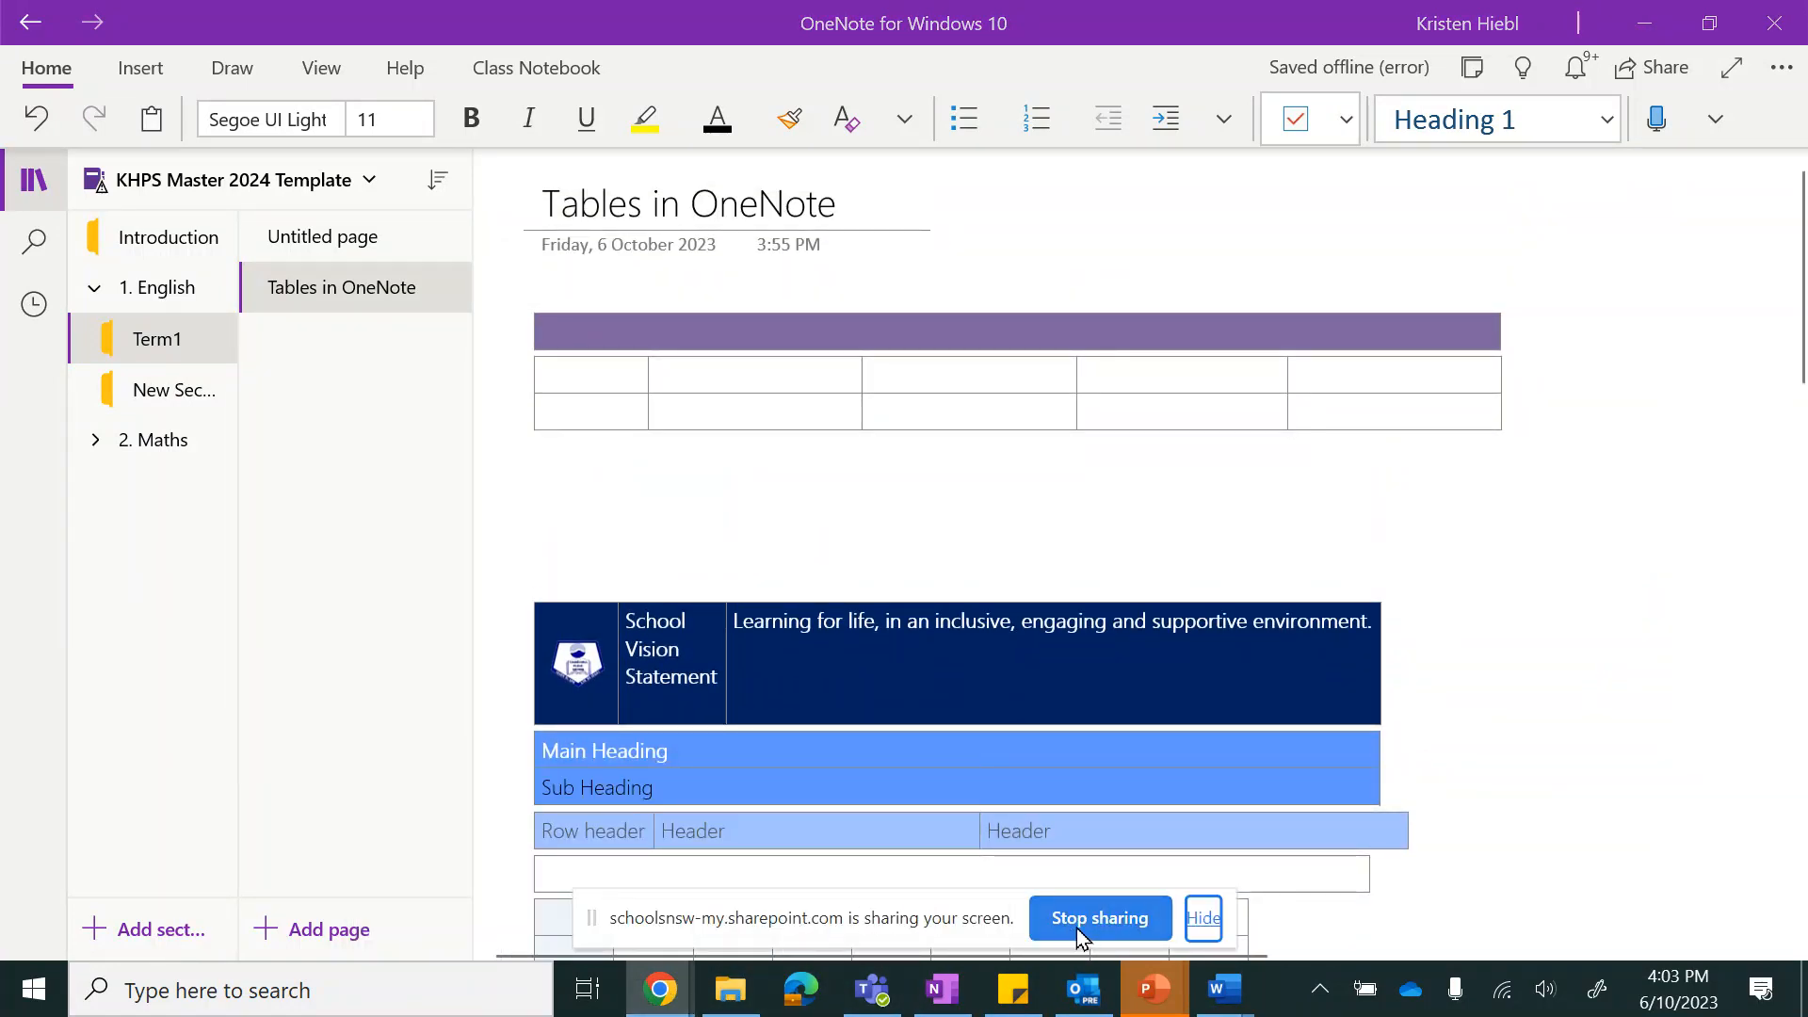